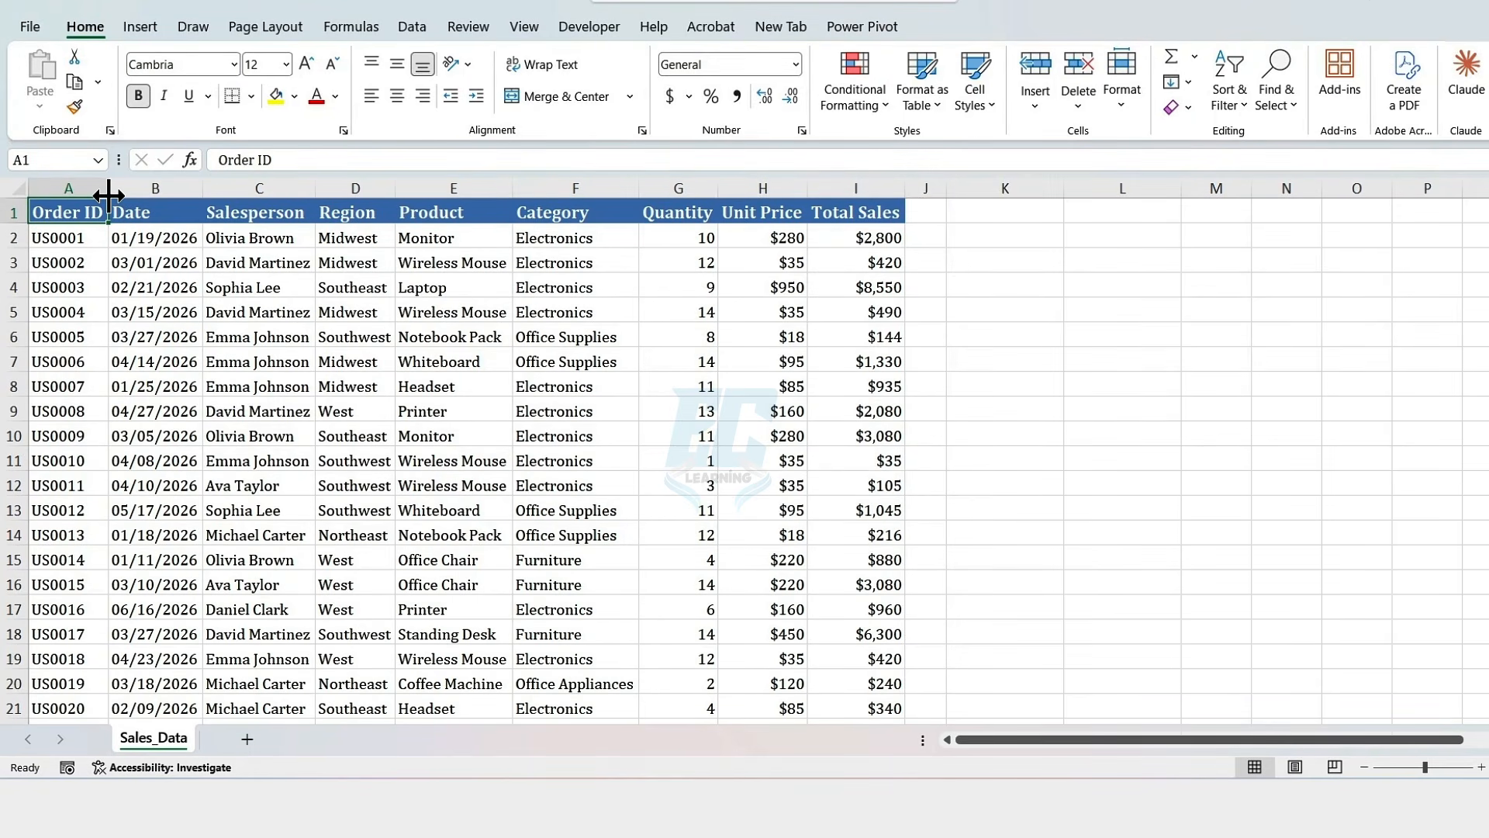
- Review the sales table's columns and a sample record, including Total Sales, Region, Salesperson, Category and Order ID
drag(89, 189, 858, 193)
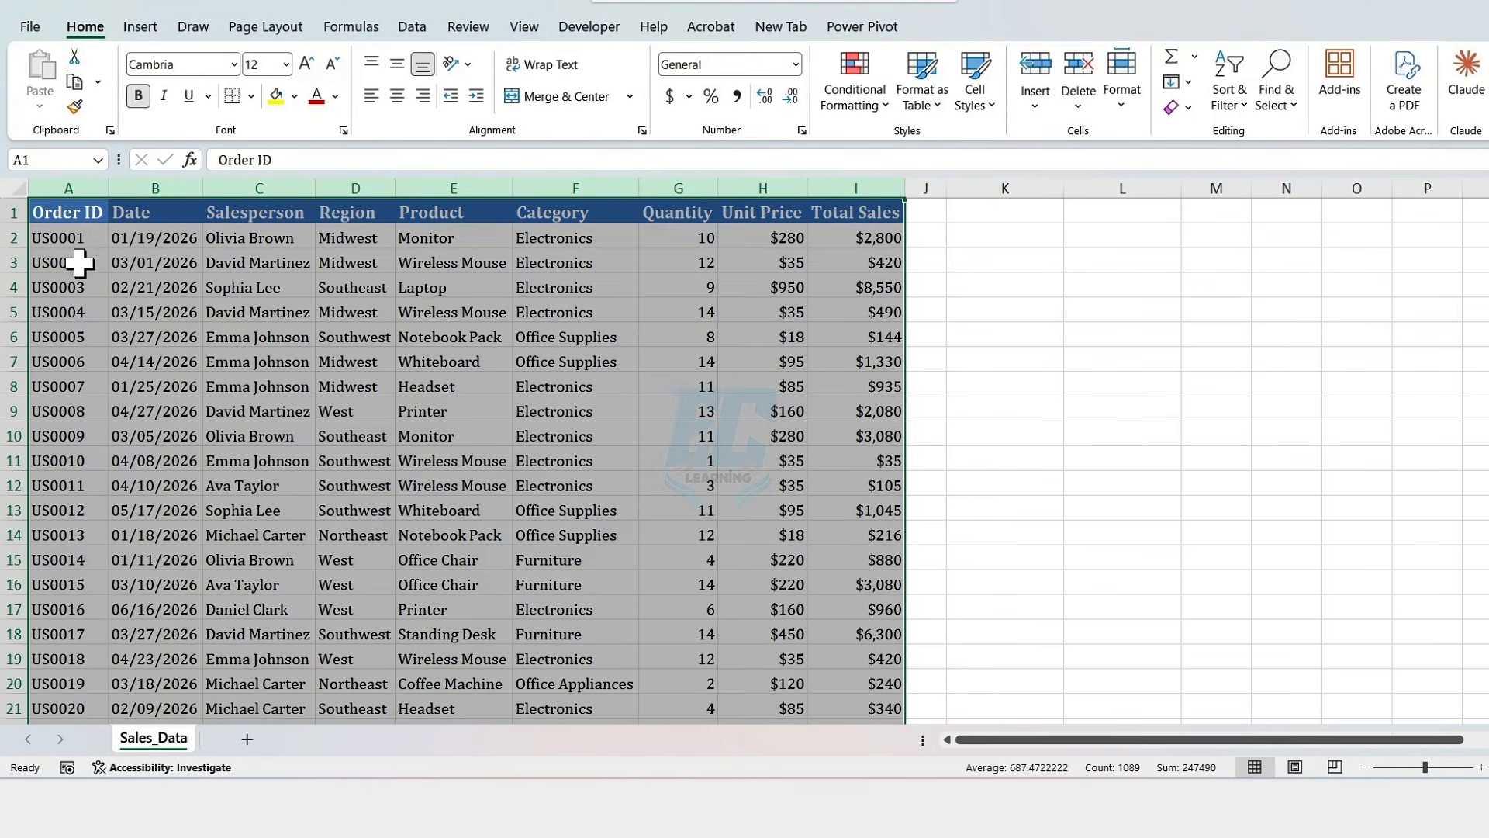
drag(78, 263, 881, 263)
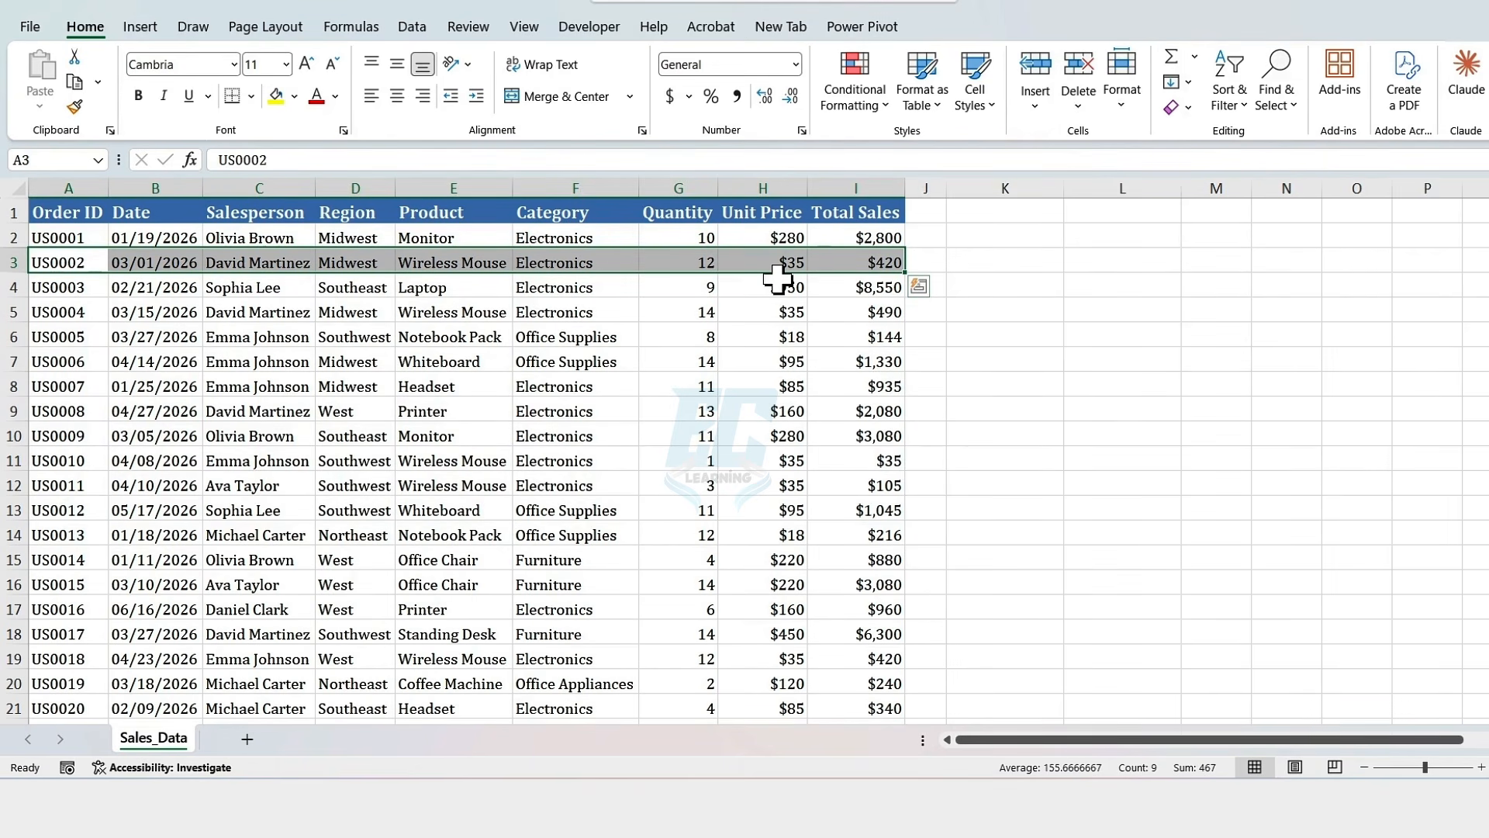
click(835, 188)
click(374, 188)
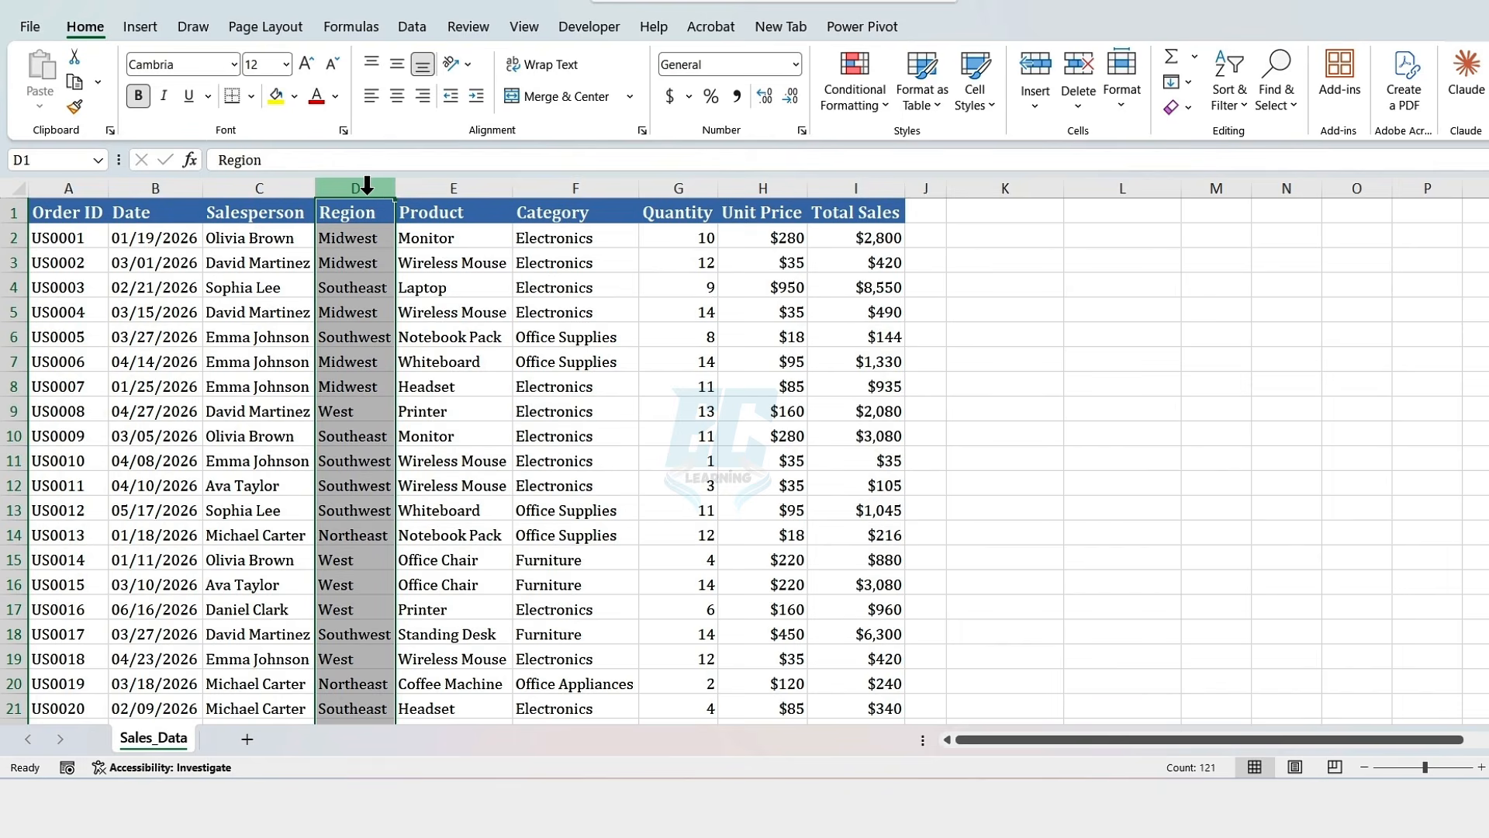
click(266, 188)
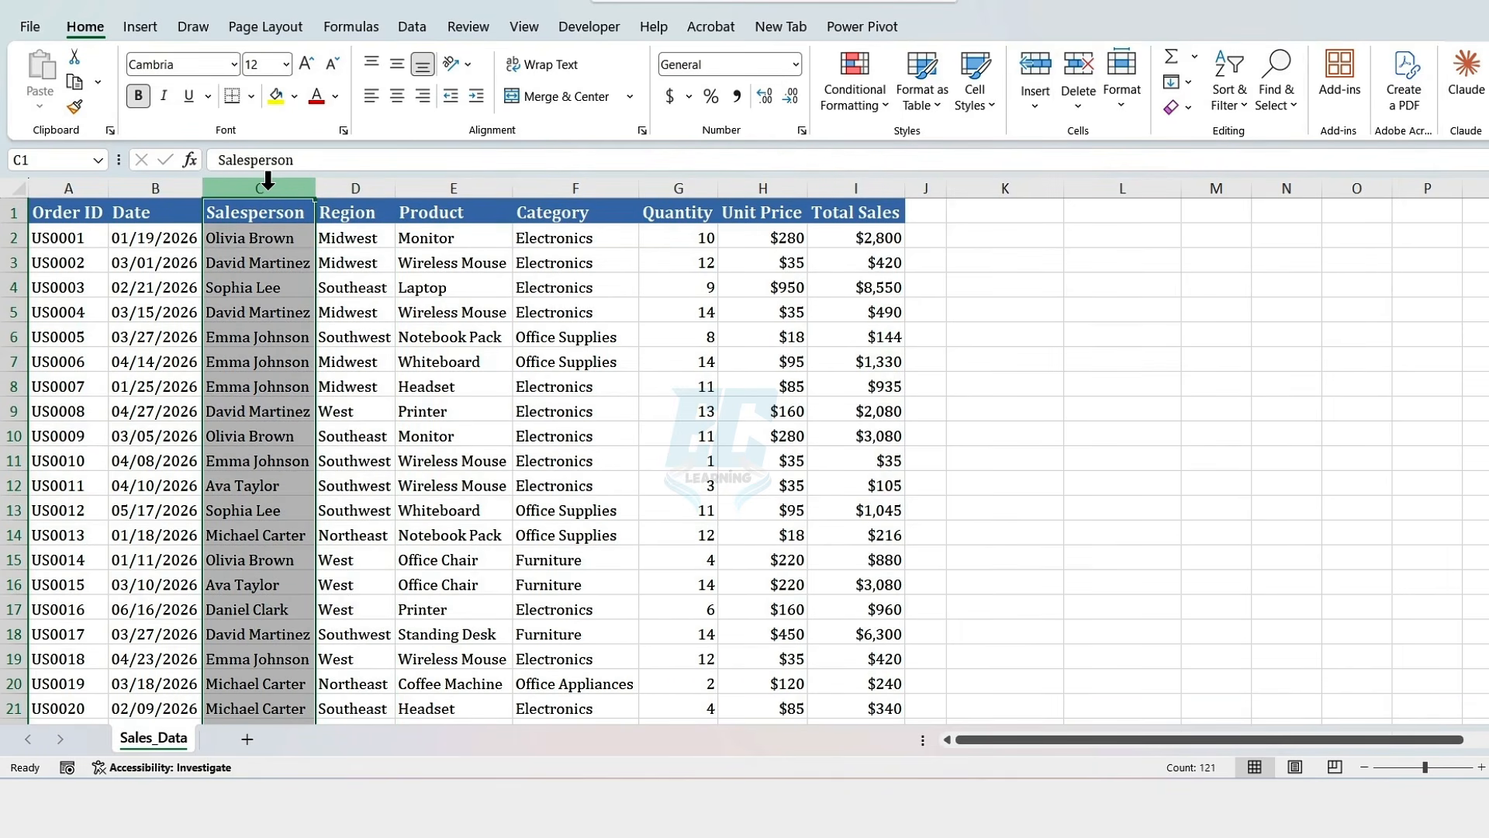
click(551, 188)
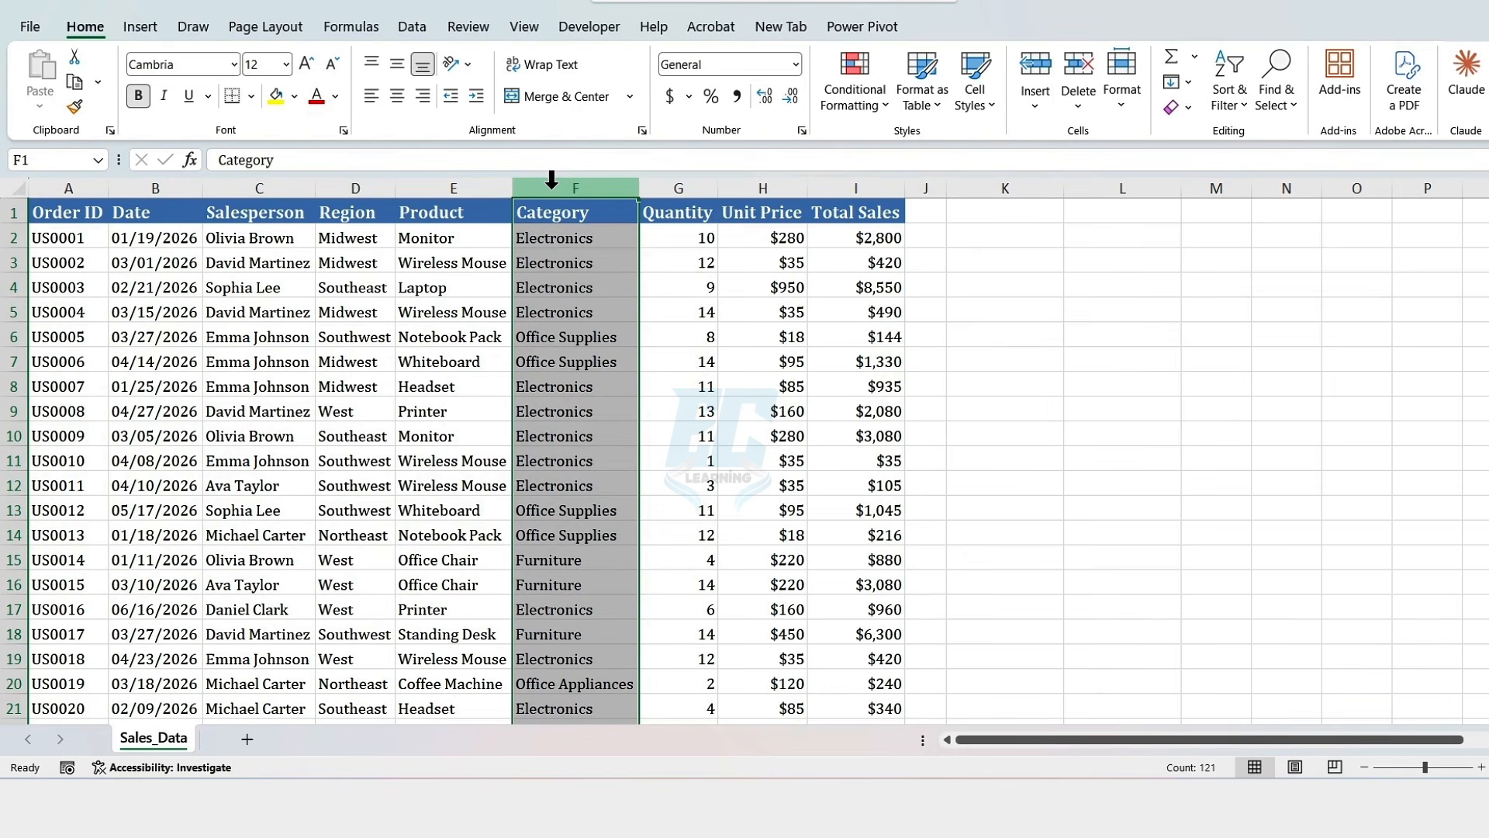
click(85, 188)
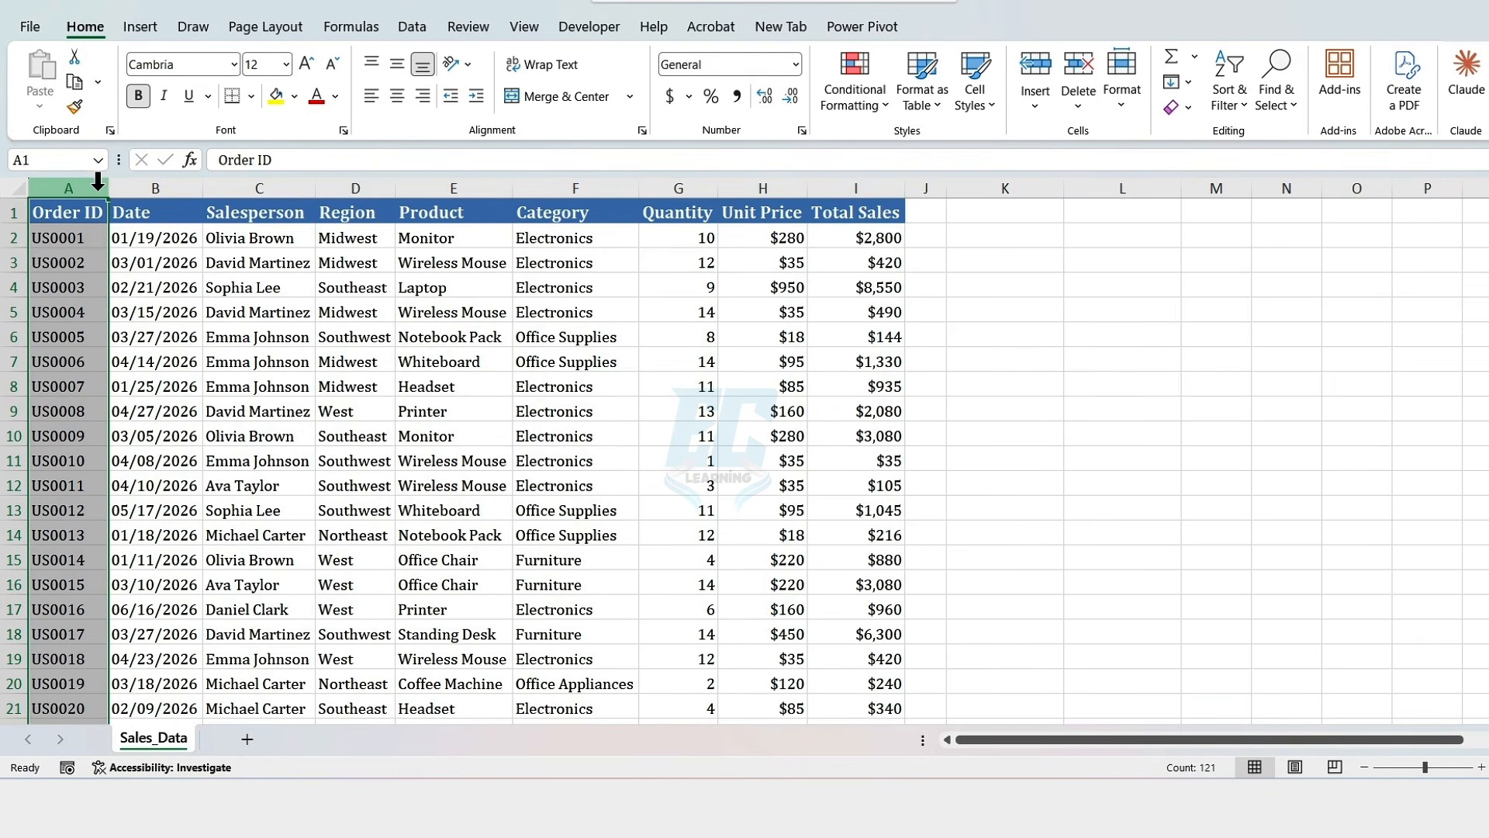
- Enter the summary headers "Region" in K1 and "Total Sales" in L1
click(956, 211)
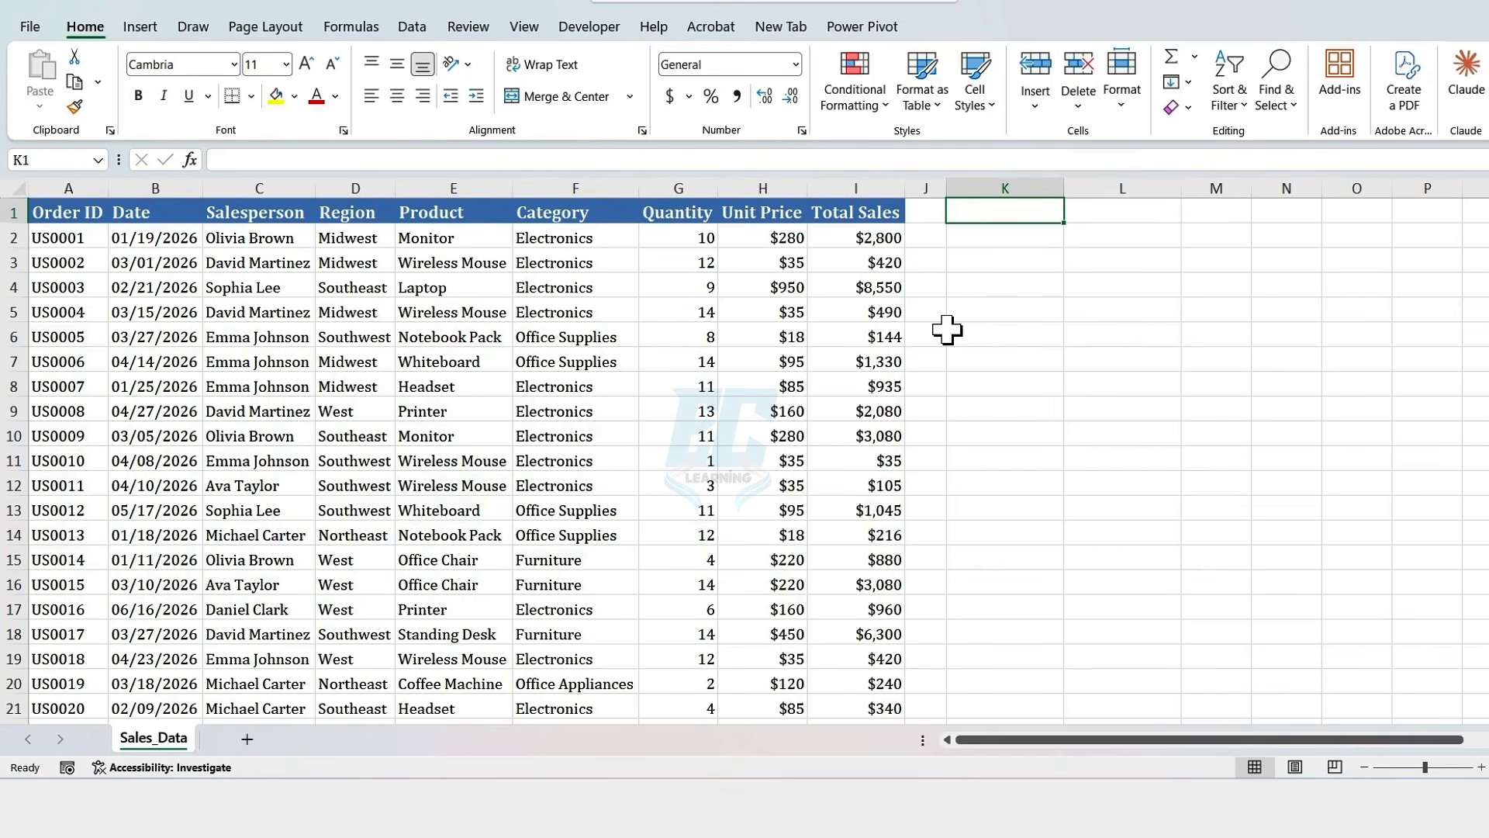
text(Region)
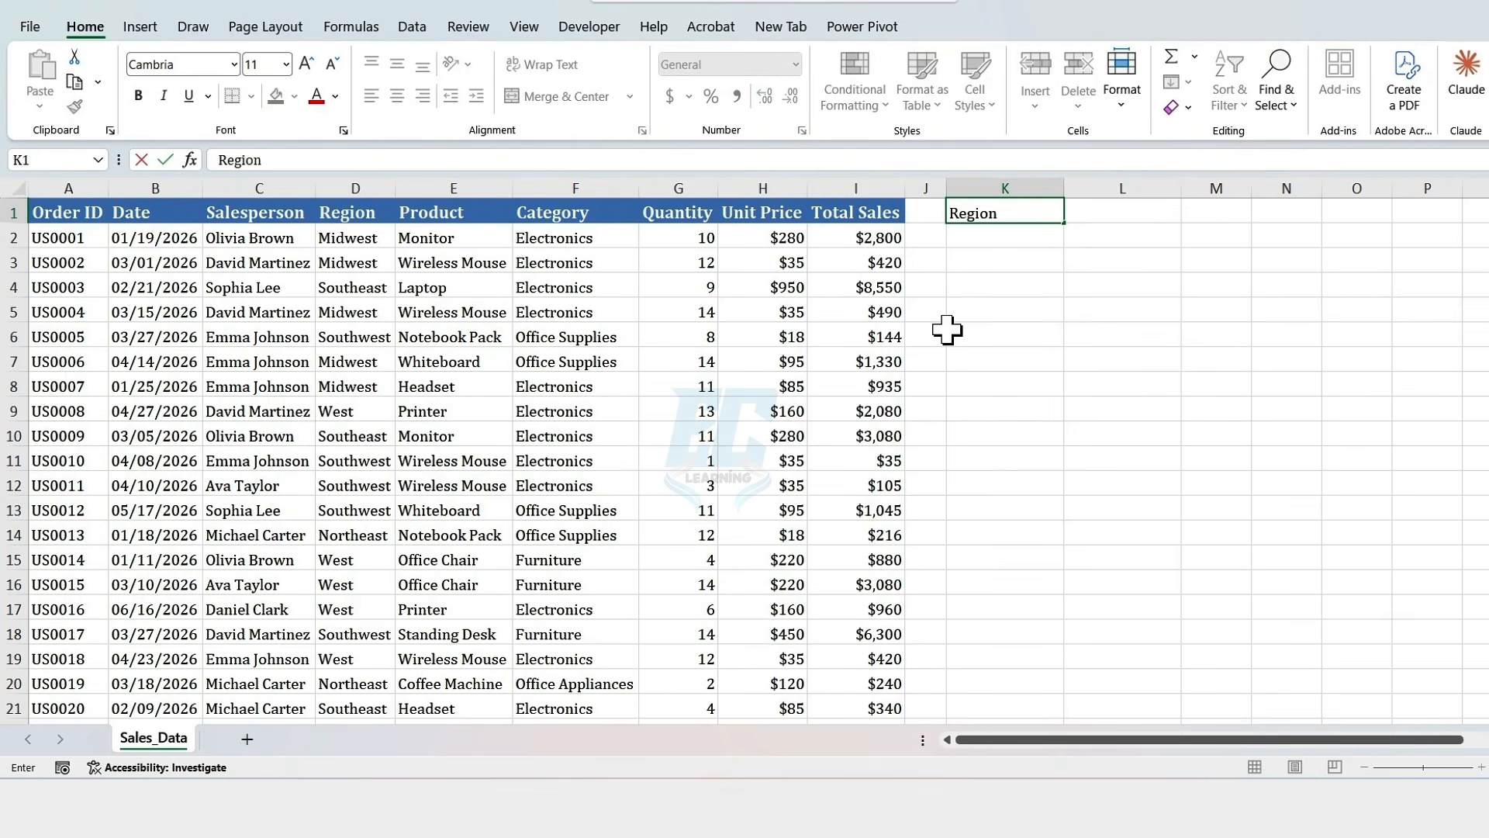
key(Tab)
text(T)
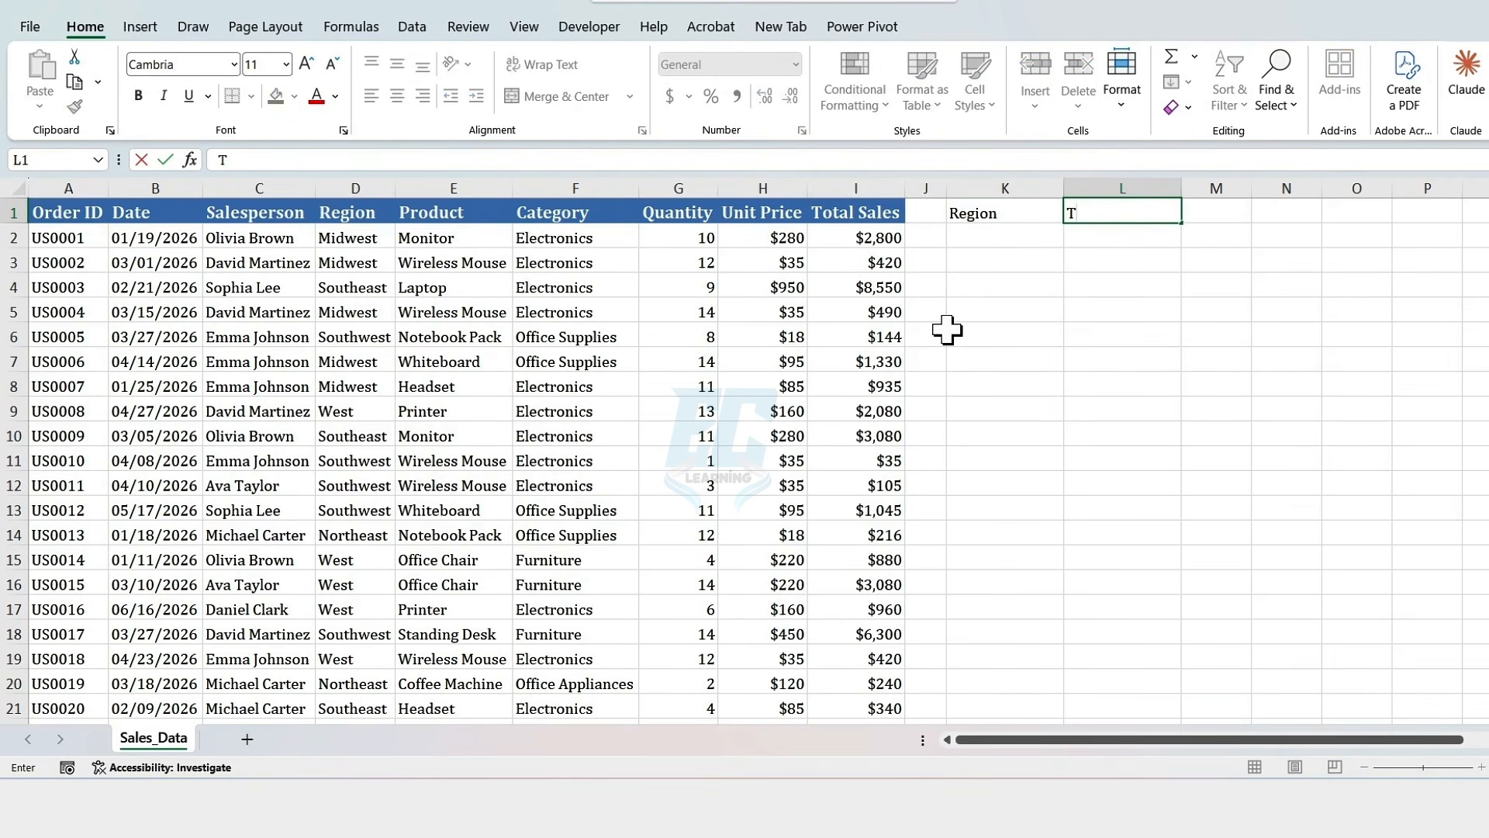
text(otal Sales)
key(Return)
- Copy the header formatting of I1 onto the summary headers K1:L1
click(861, 211)
click(75, 107)
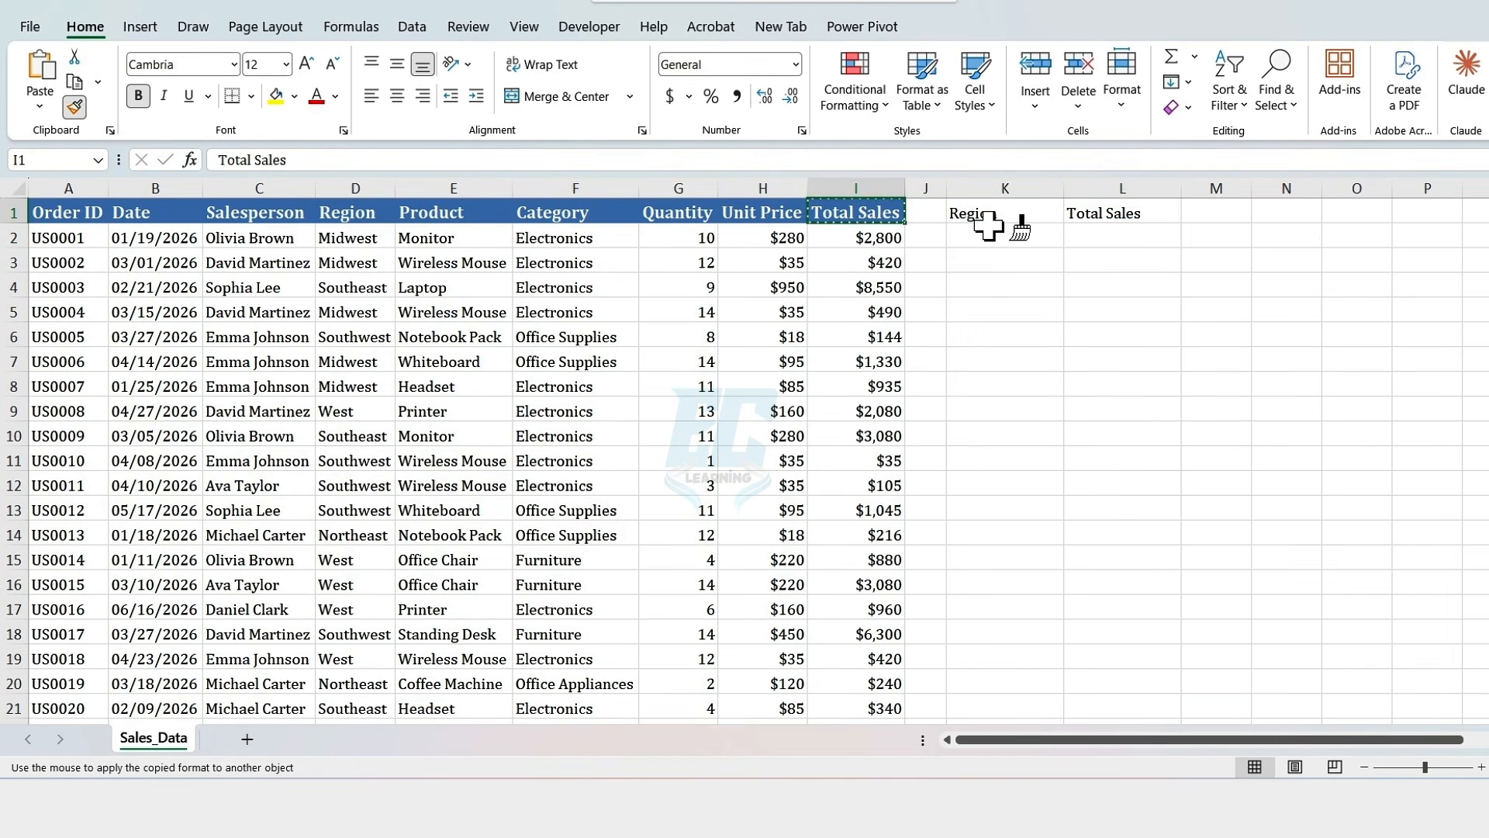
drag(1007, 220, 1116, 214)
click(1031, 216)
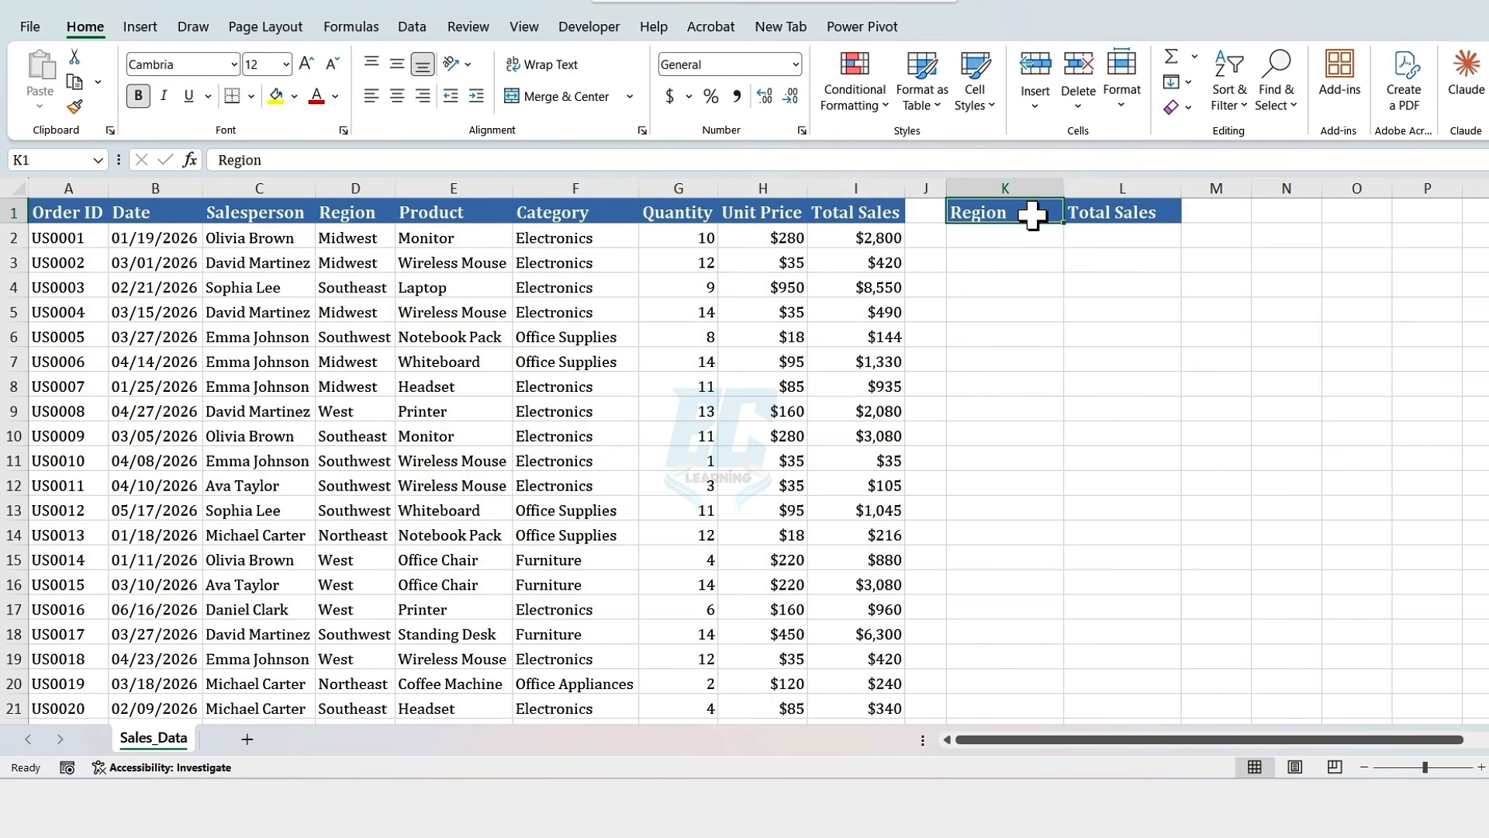
- List the distinct regions from K2 with the formula =UNIQUE(D2:D121)
click(1032, 241)
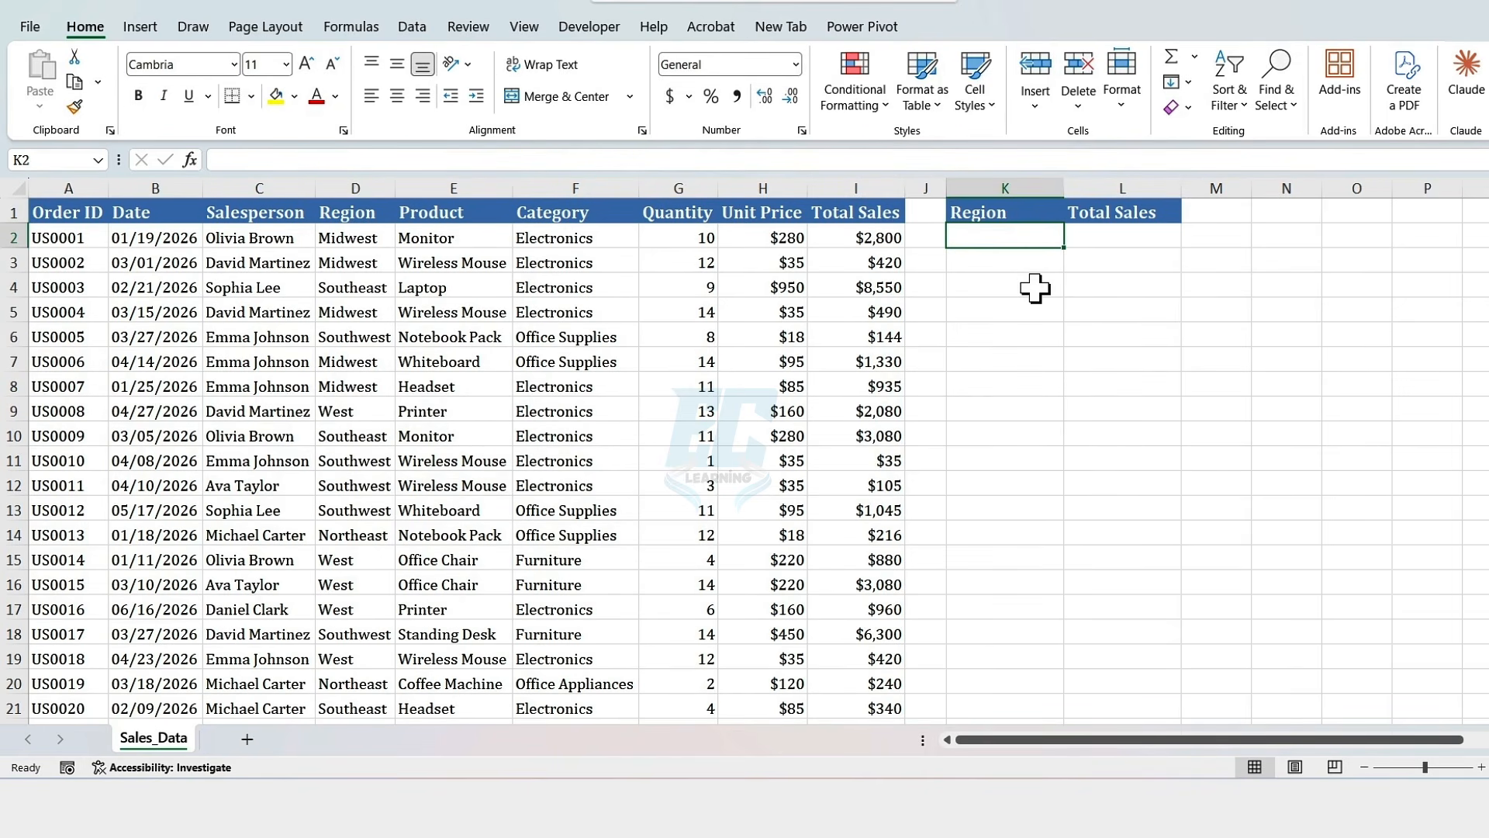
text(=unique)
key(Tab)
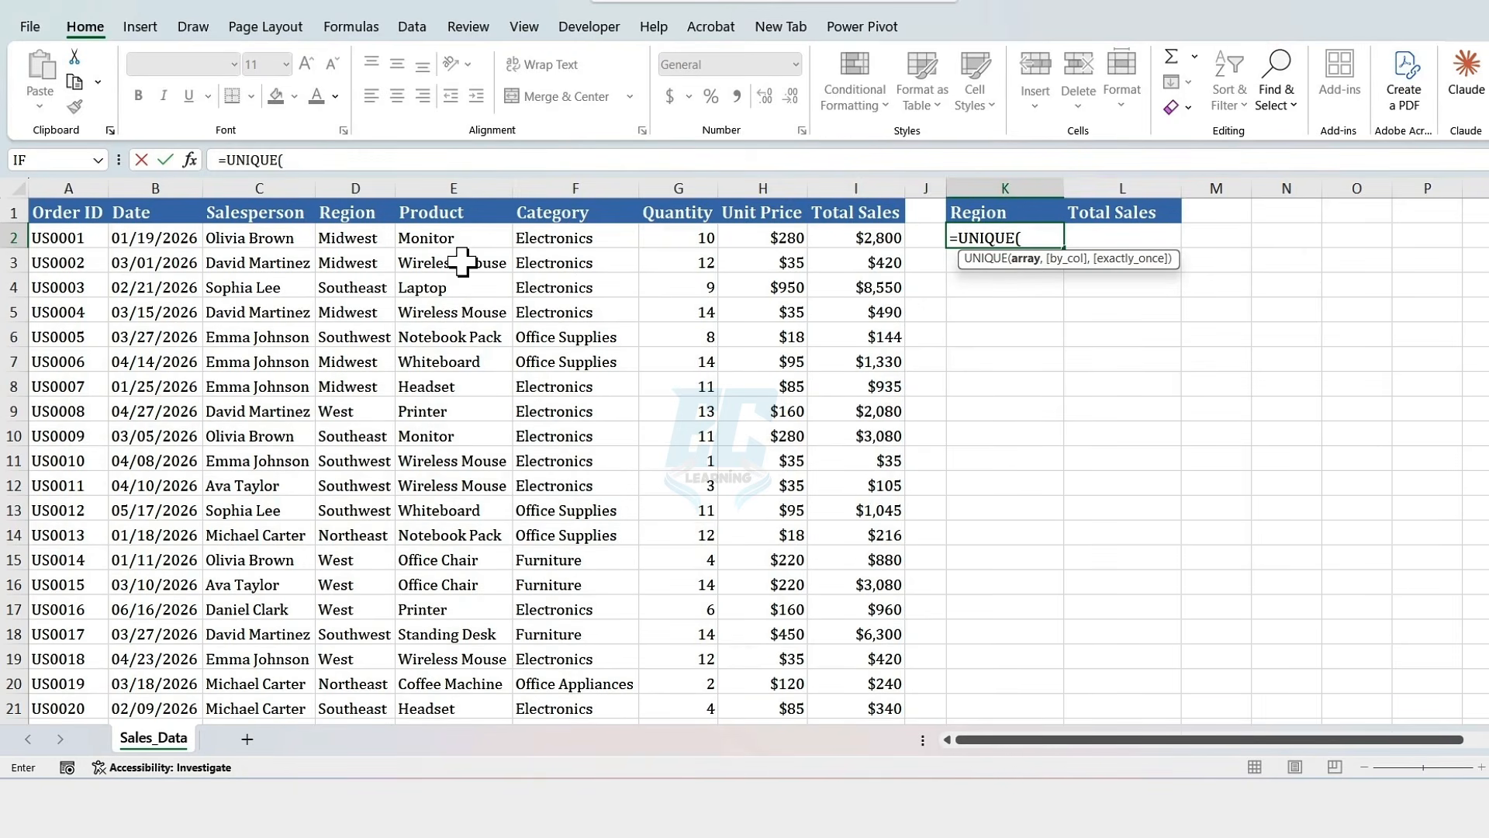
click(387, 238)
key(ctrl+shift+Down)
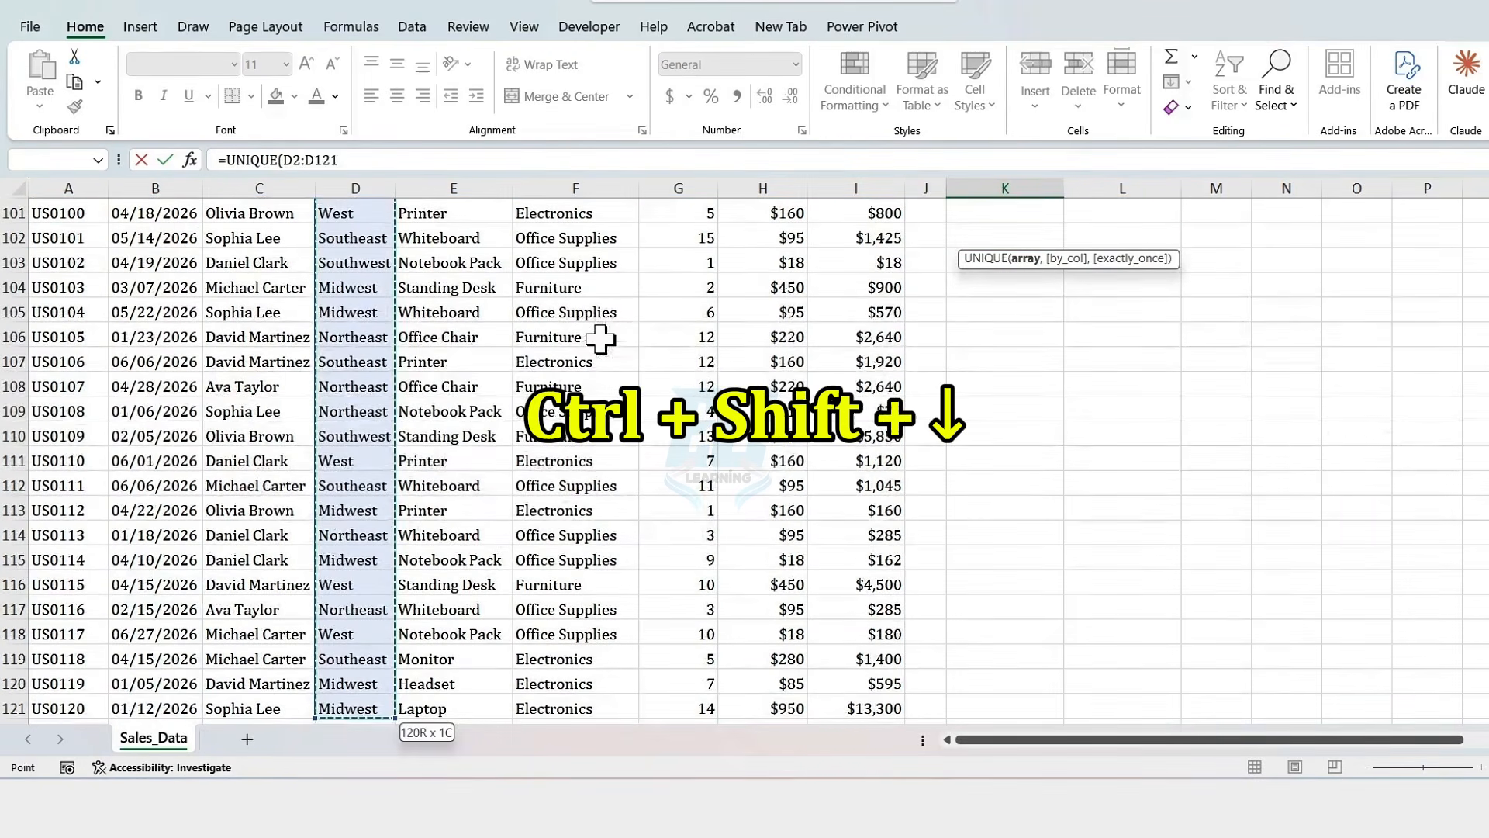
scroll(1070, 367, up, 20)
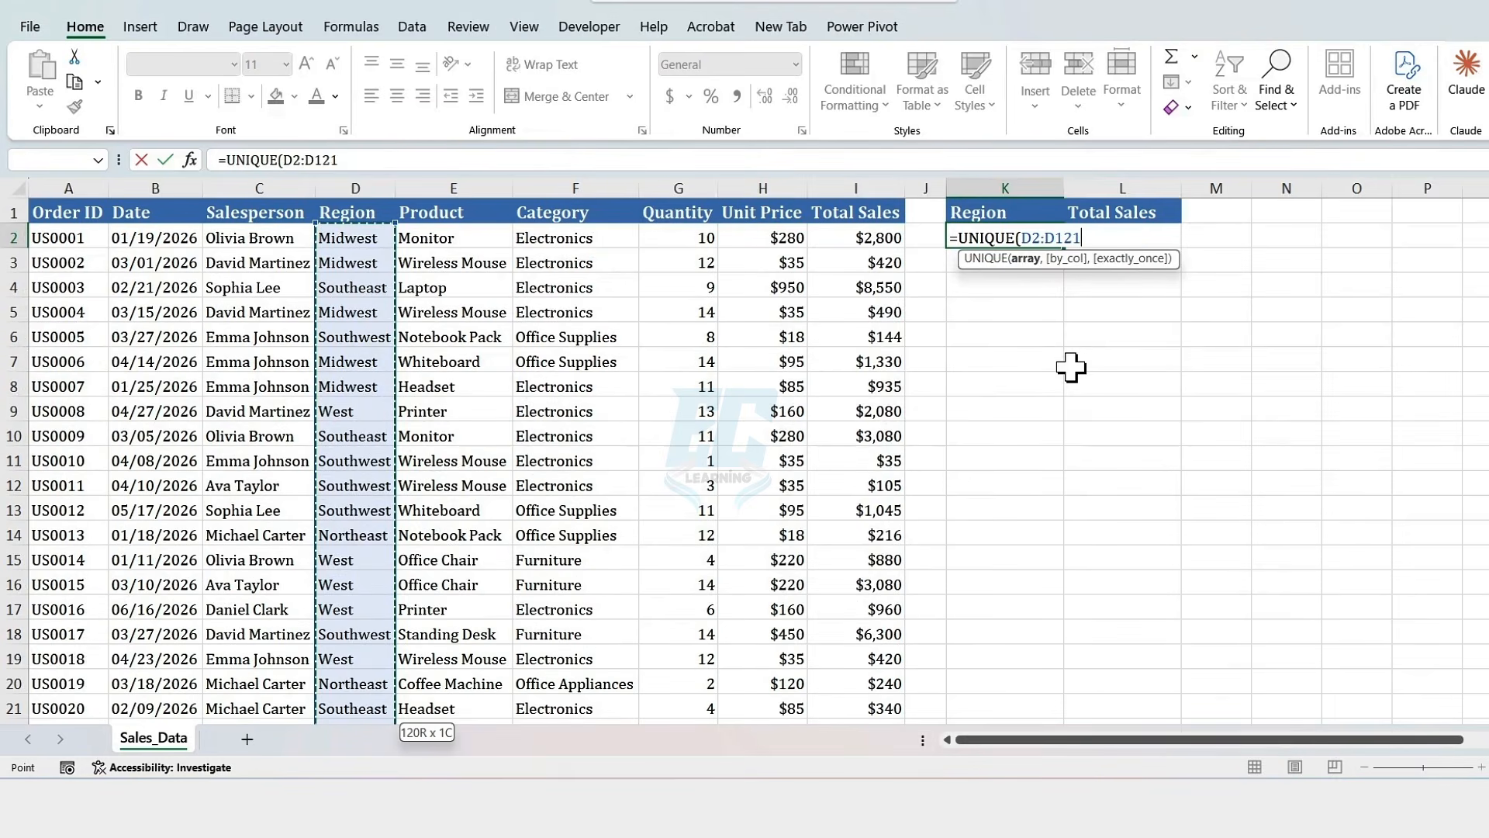
text())
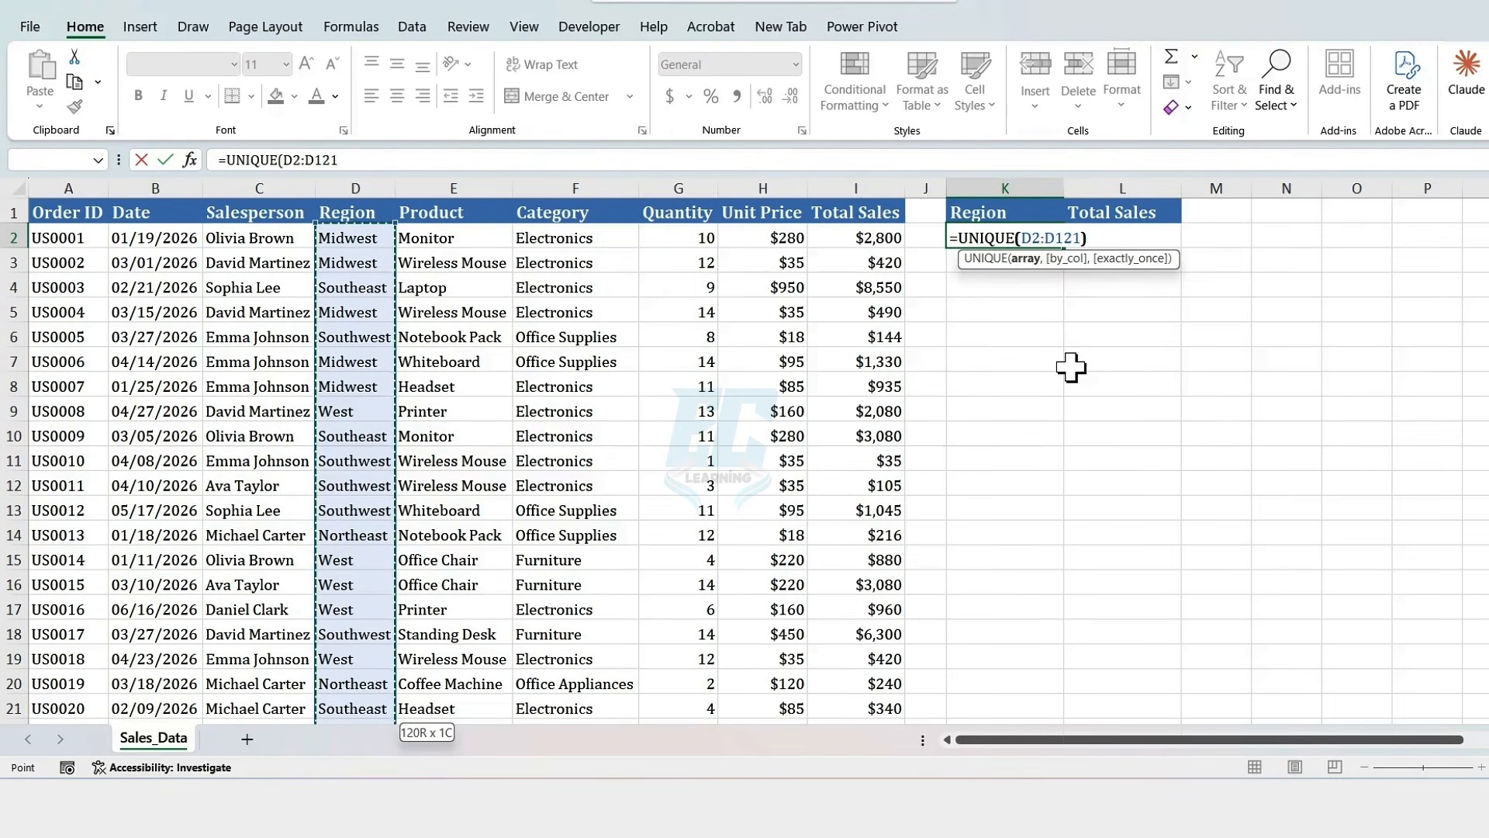
key(Return)
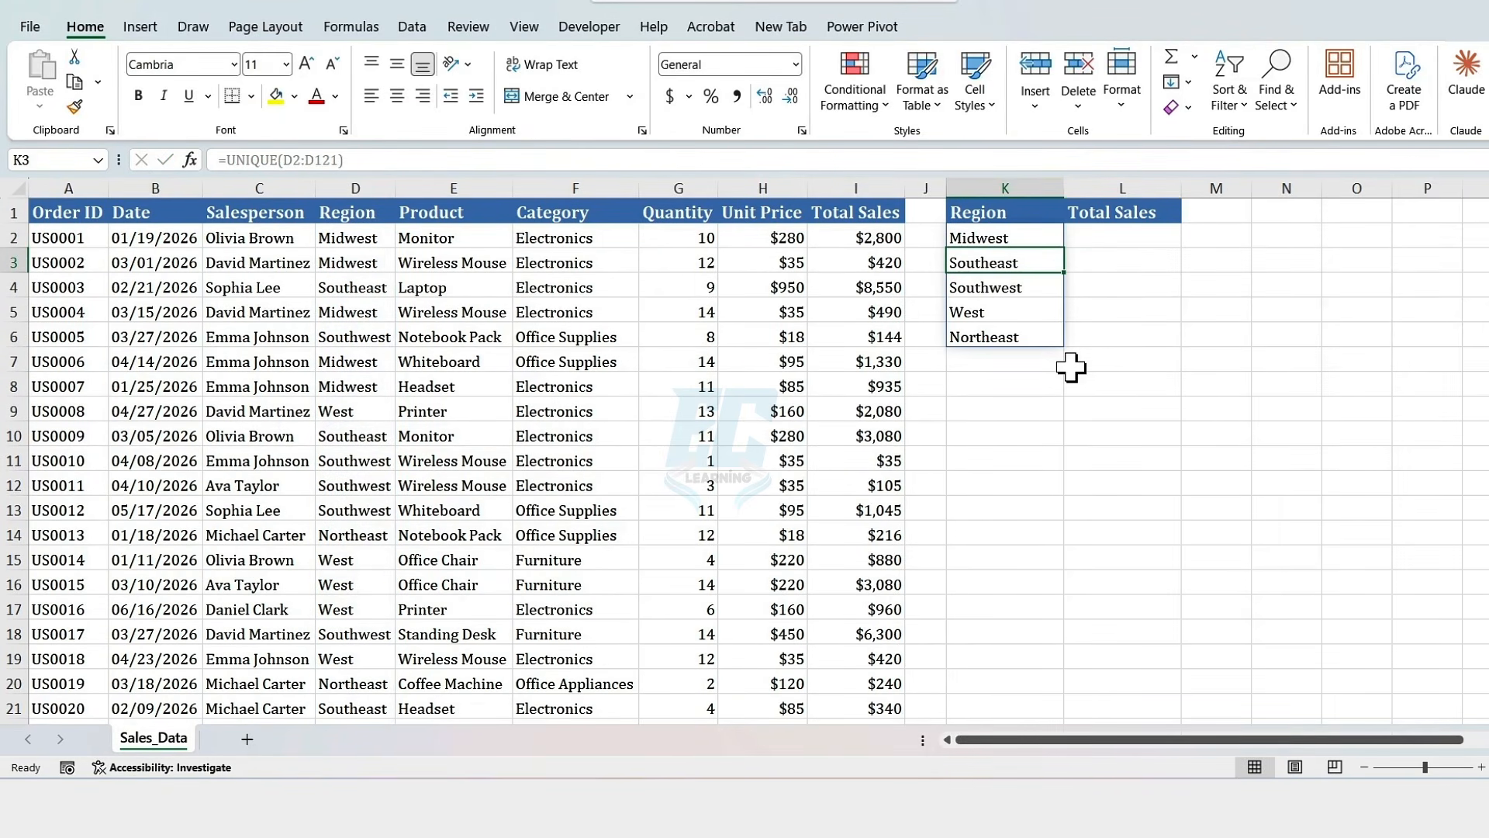
- Start a SUMIFS formula in L2 with the absolute range $I$2:$I$121 as the sum range
click(1032, 217)
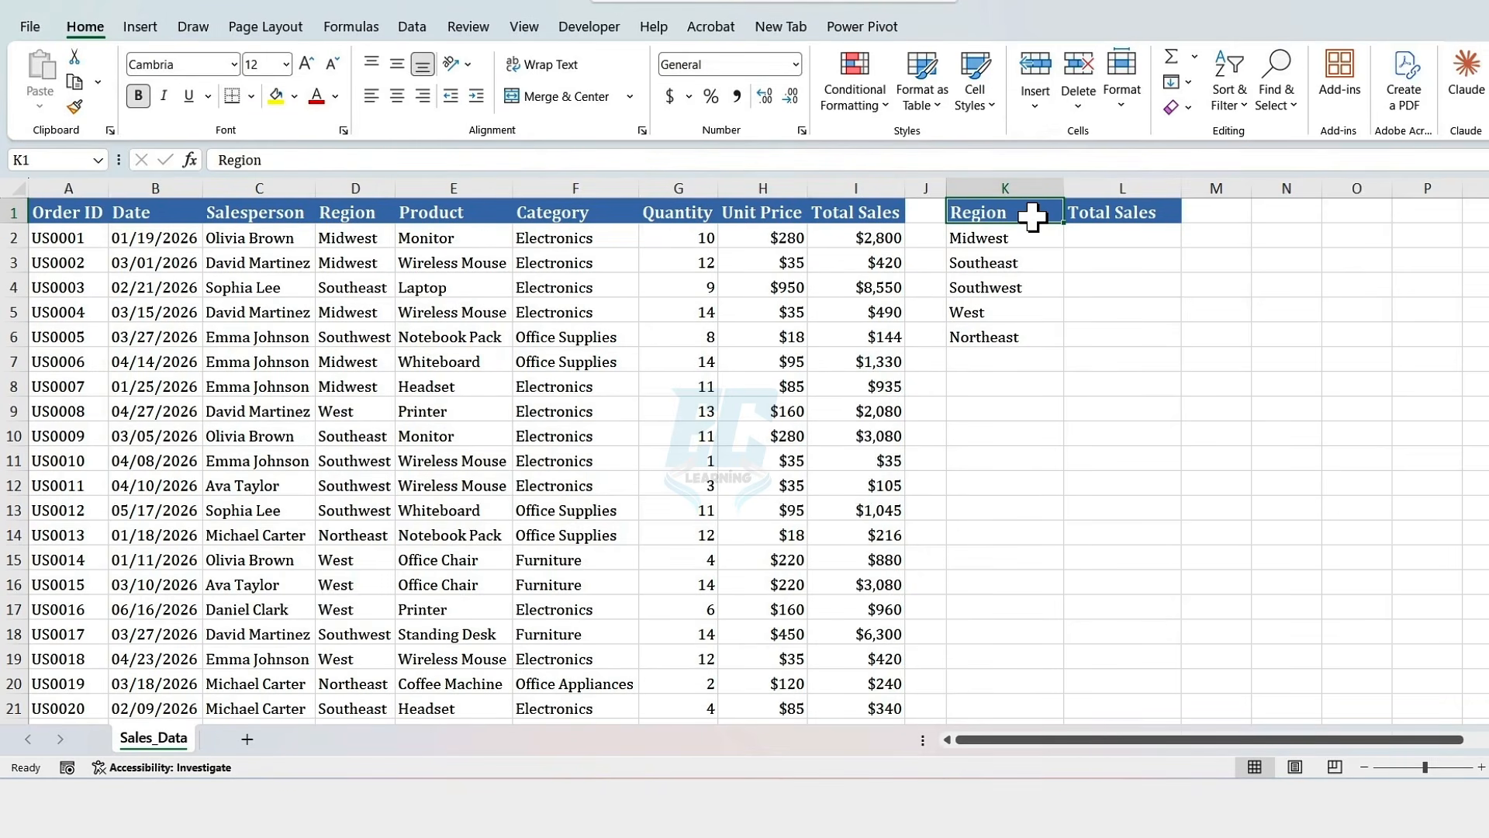
click(1092, 232)
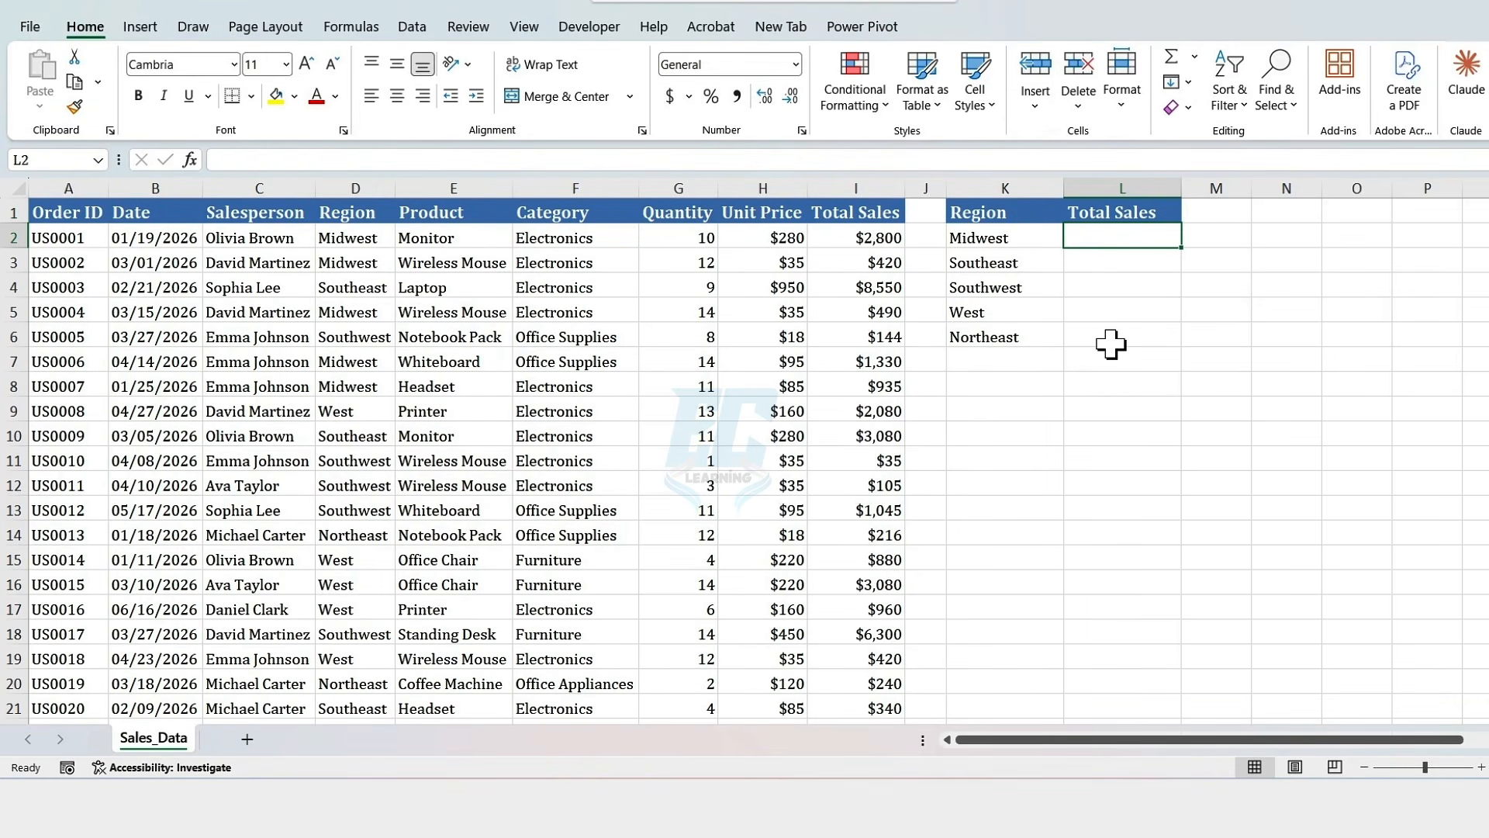
text(=sumi)
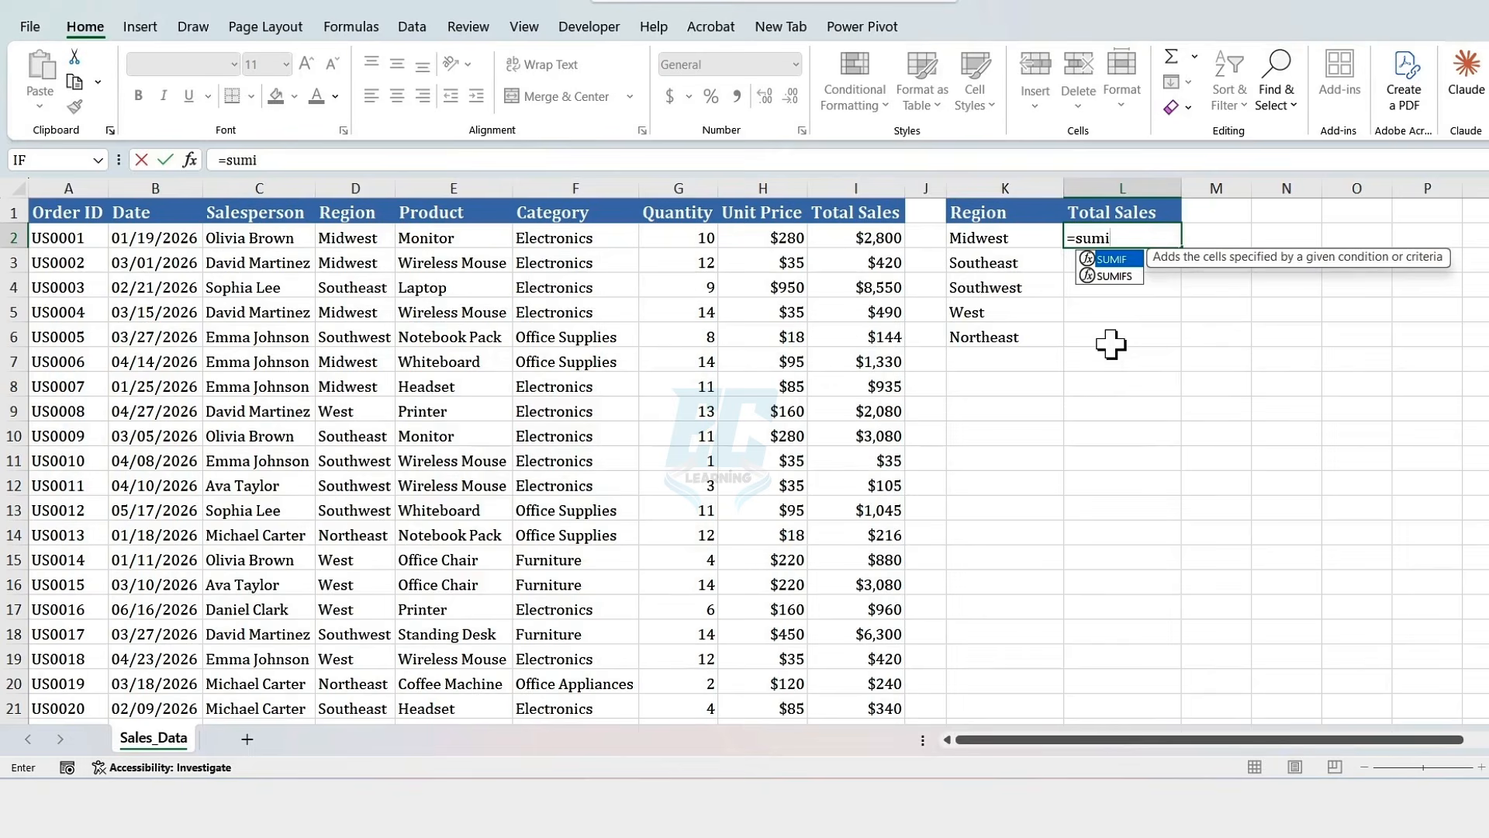
text(fs)
key(Tab)
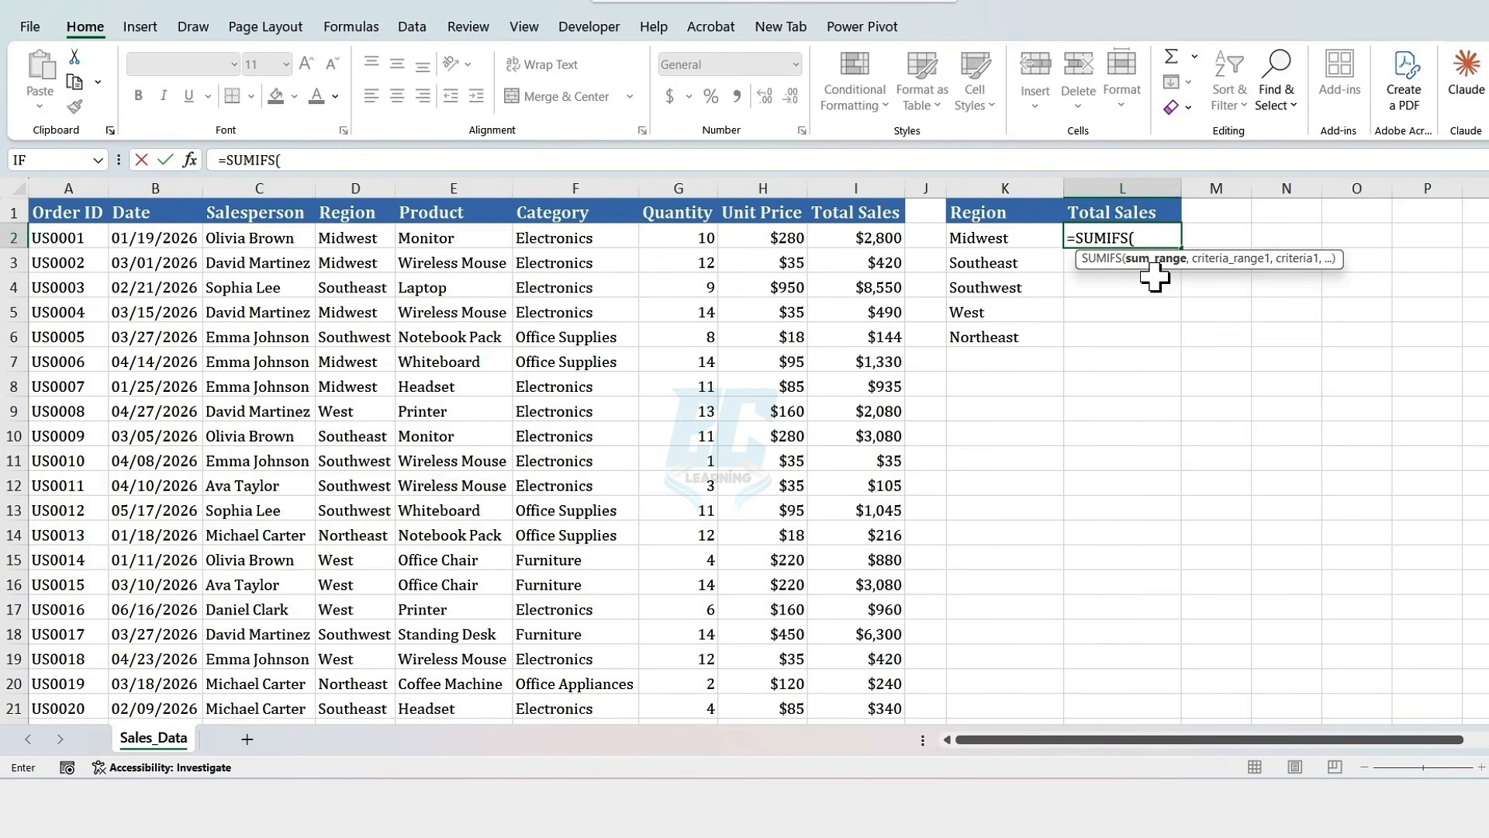
click(875, 241)
key(ctrl+shift+Down)
key(ctrl+BackSpace)
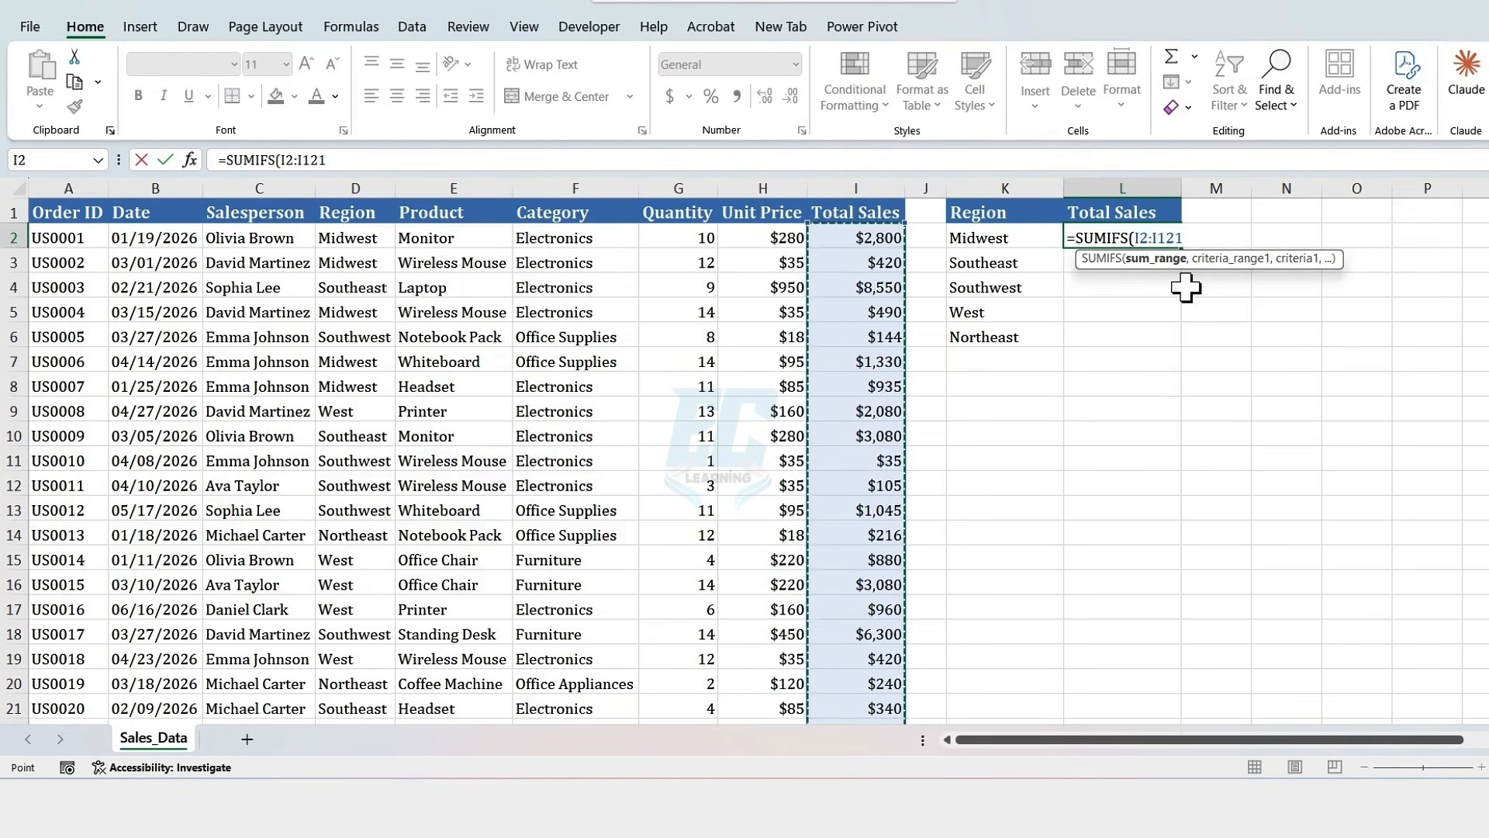
key(F4)
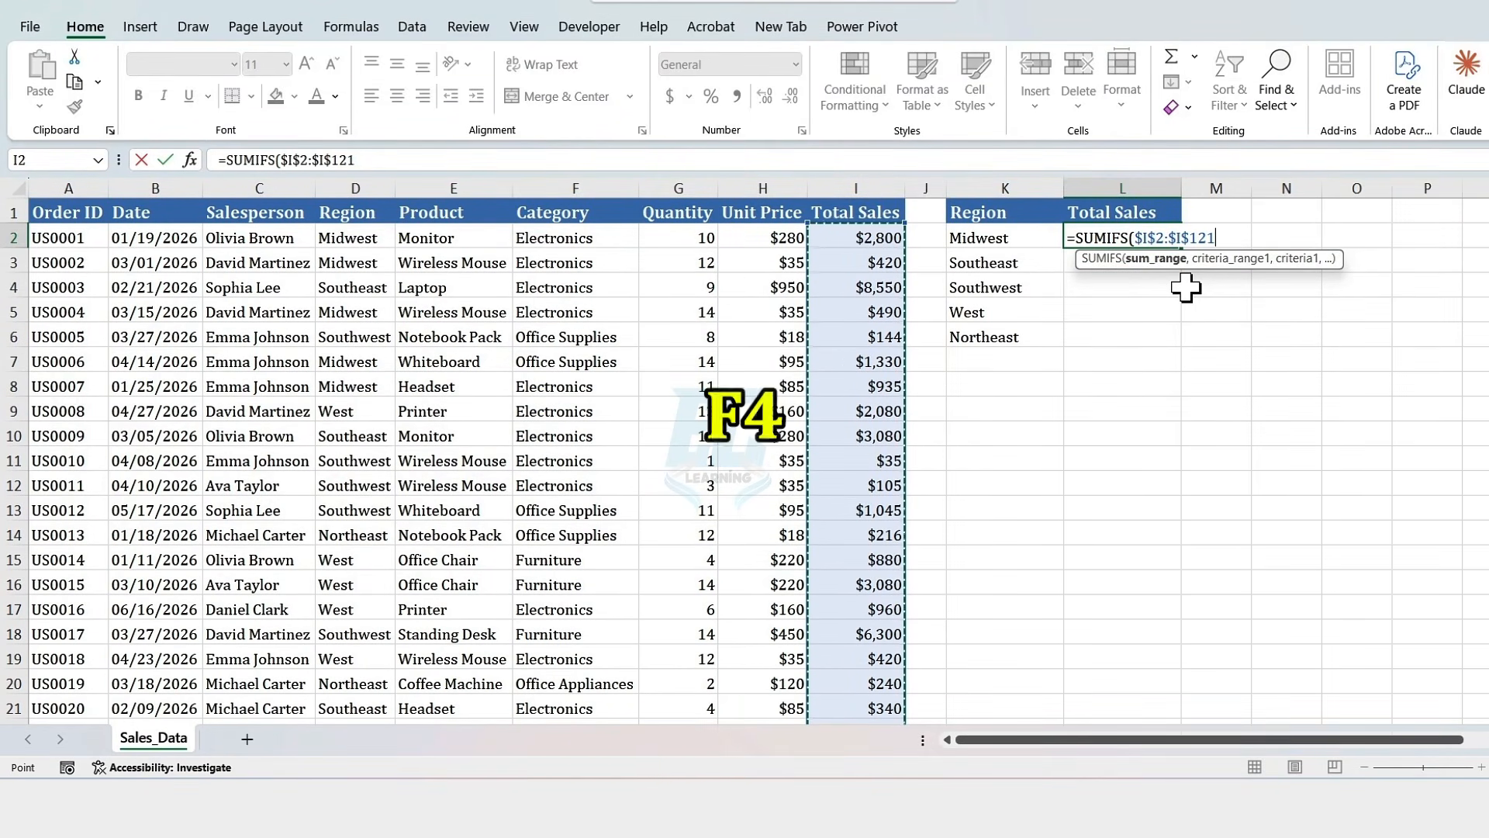
text(,)
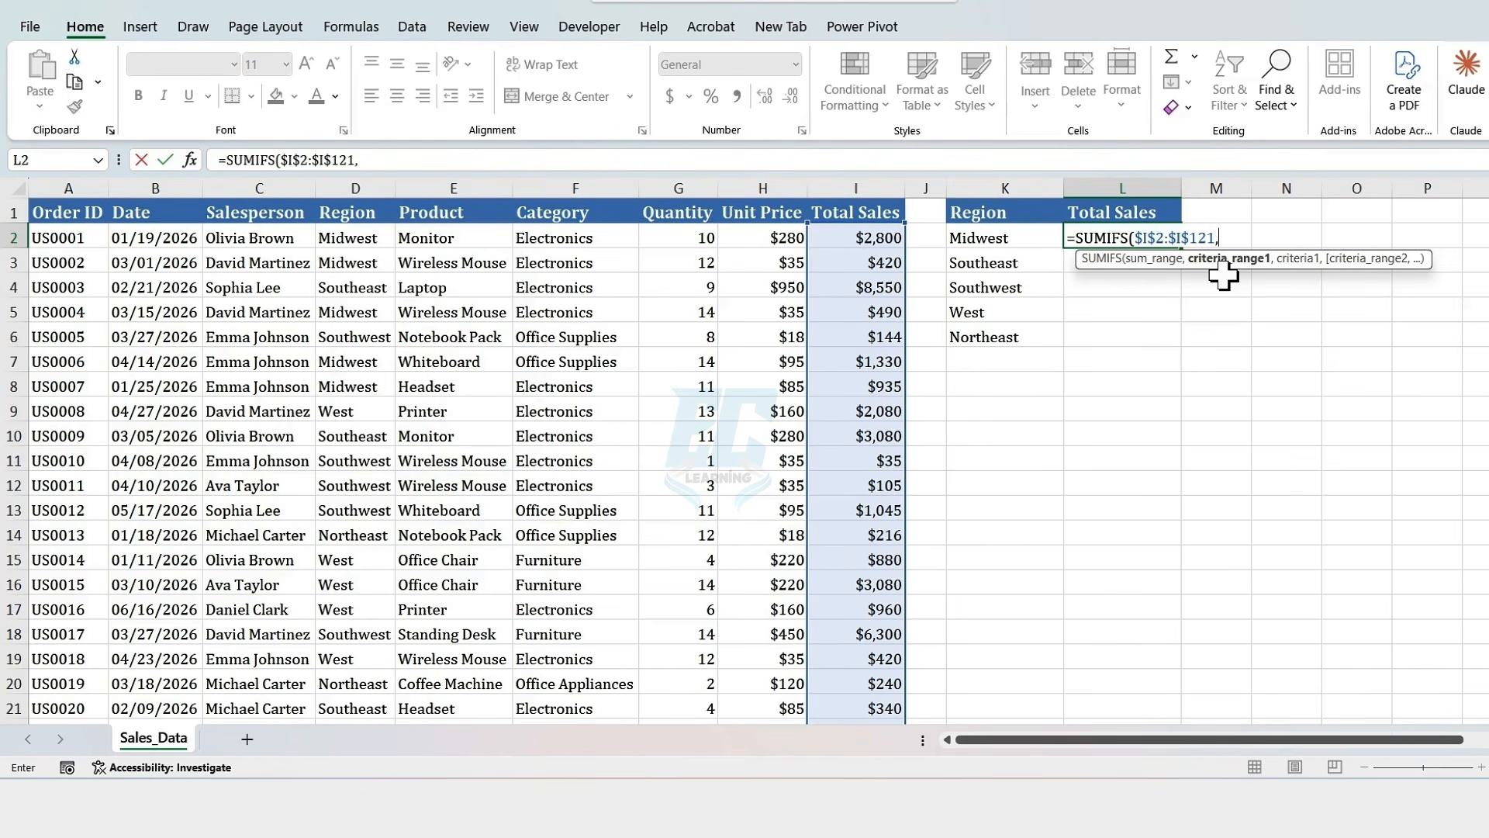
- Add the Region column as the absolute criteria range $D$2:$D$121 in the SUMIFS formula
click(349, 237)
key(ctrl+shift+Down)
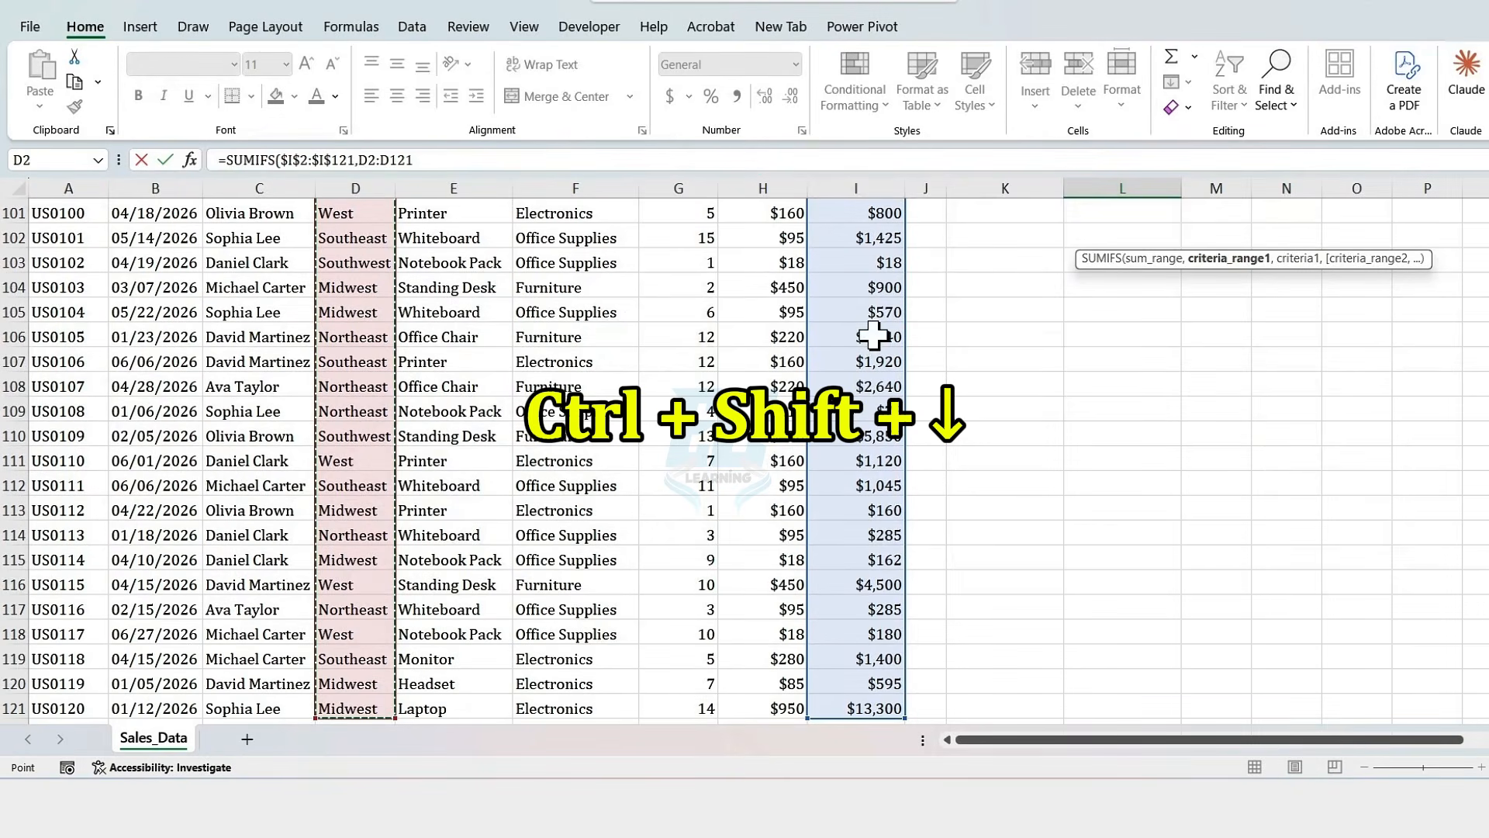
key(ctrl+BackSpace)
key(F4)
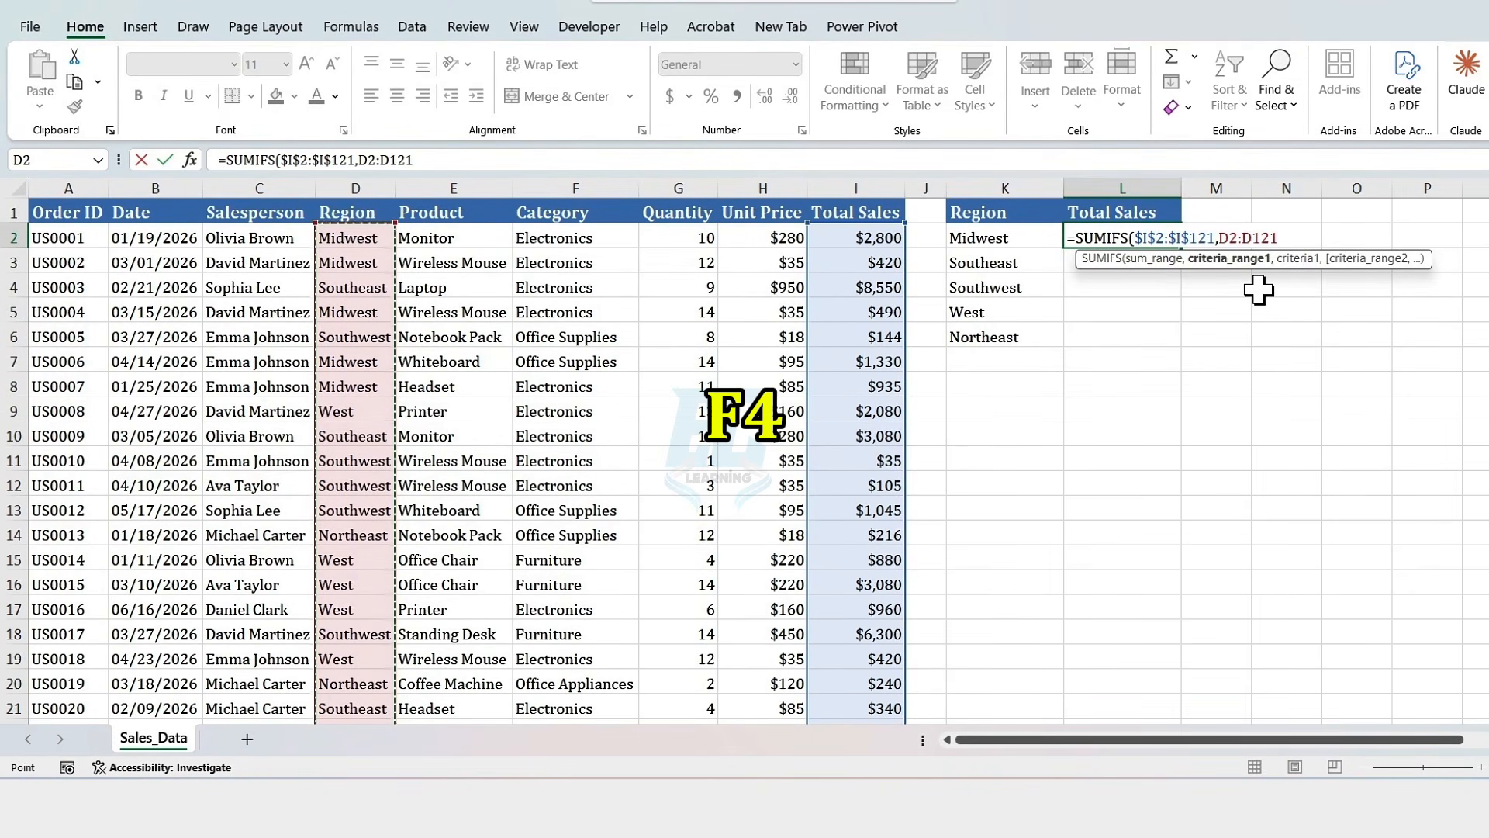
key(F4)
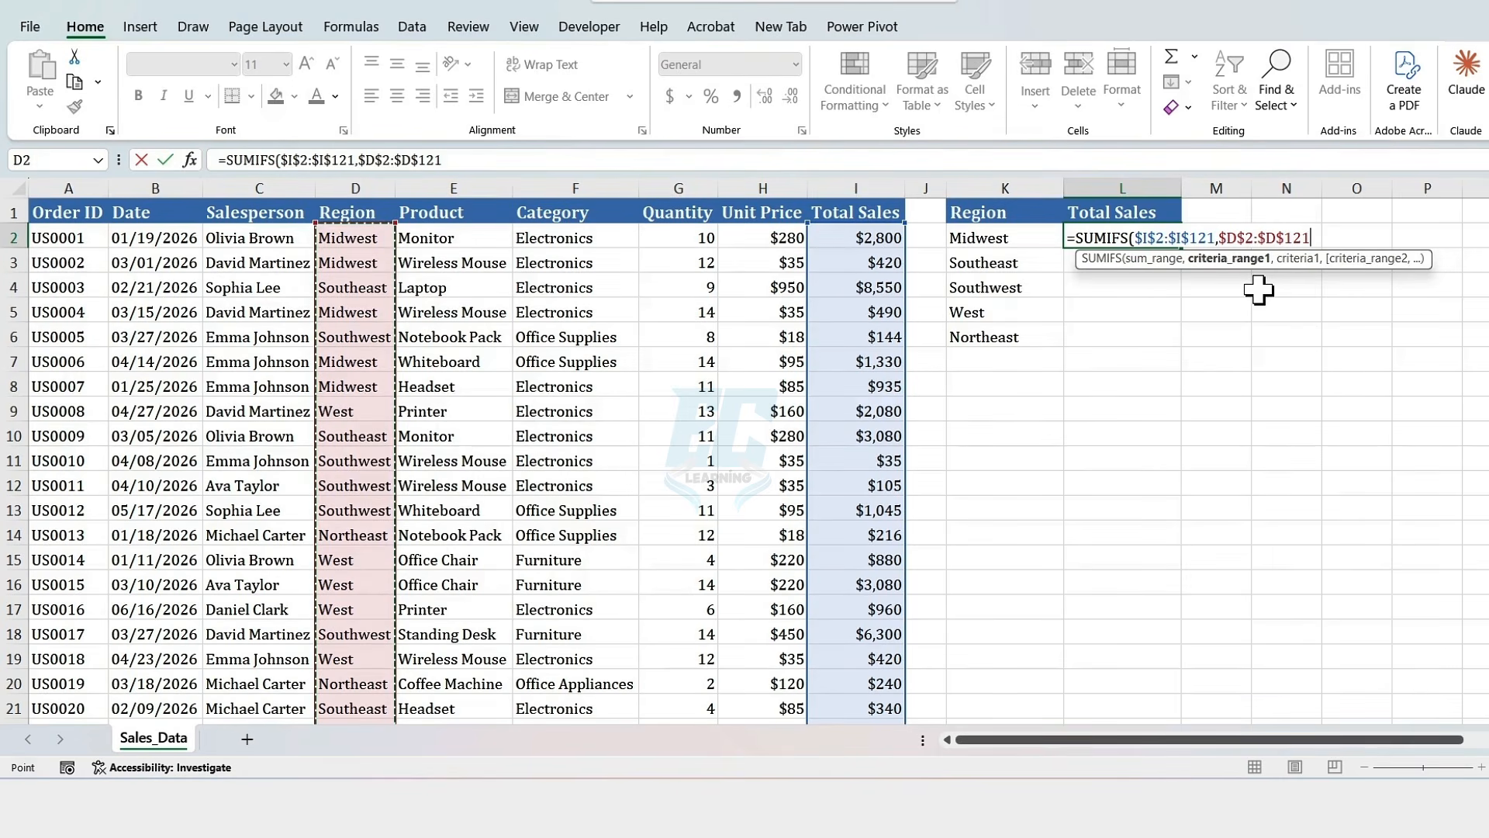
text(,)
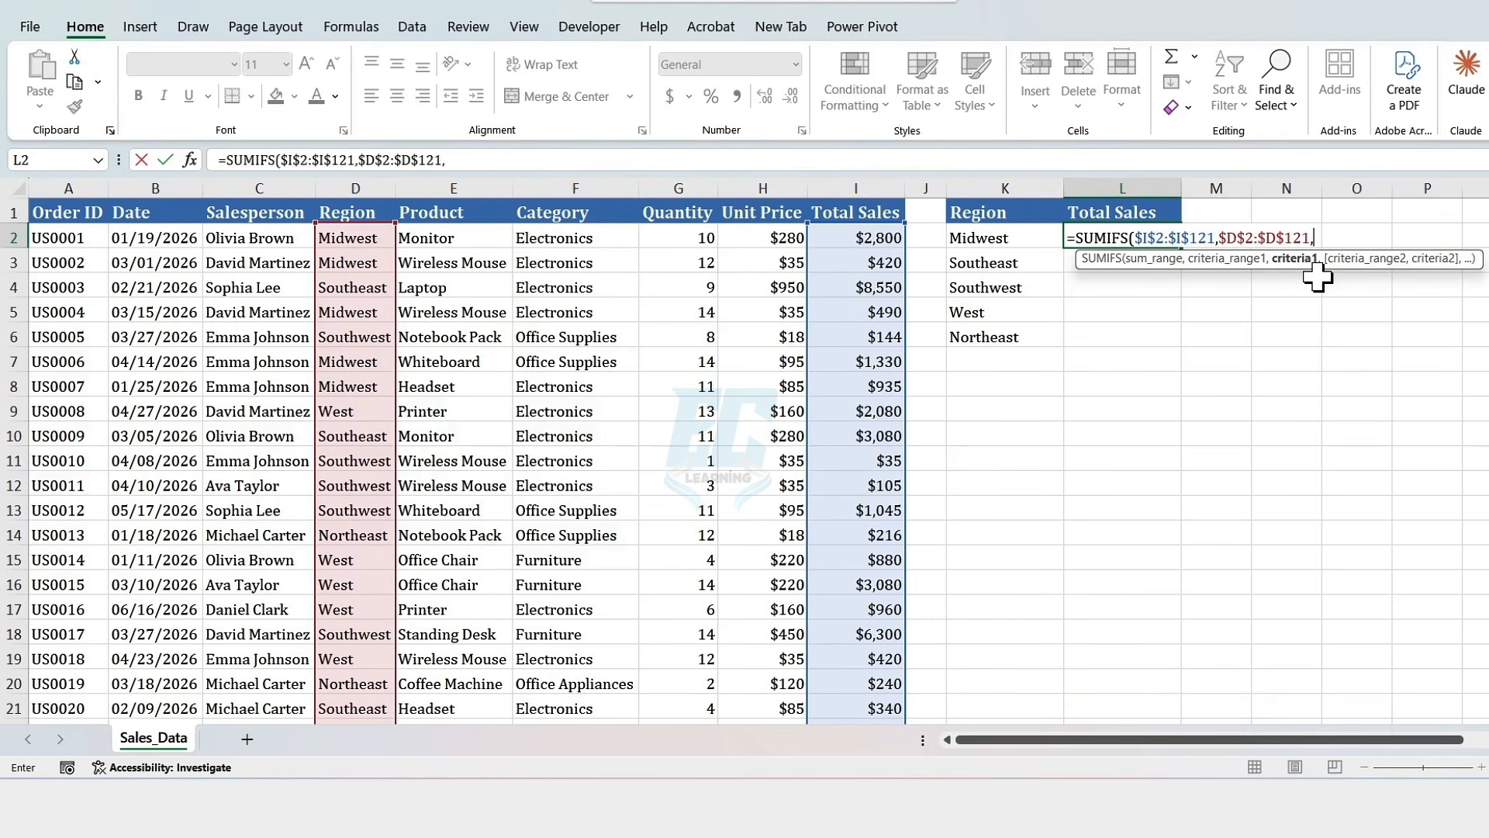
- Complete the SUMIFS formula with K2 as the criterion and fill it from L2 down to L6
click(1019, 237)
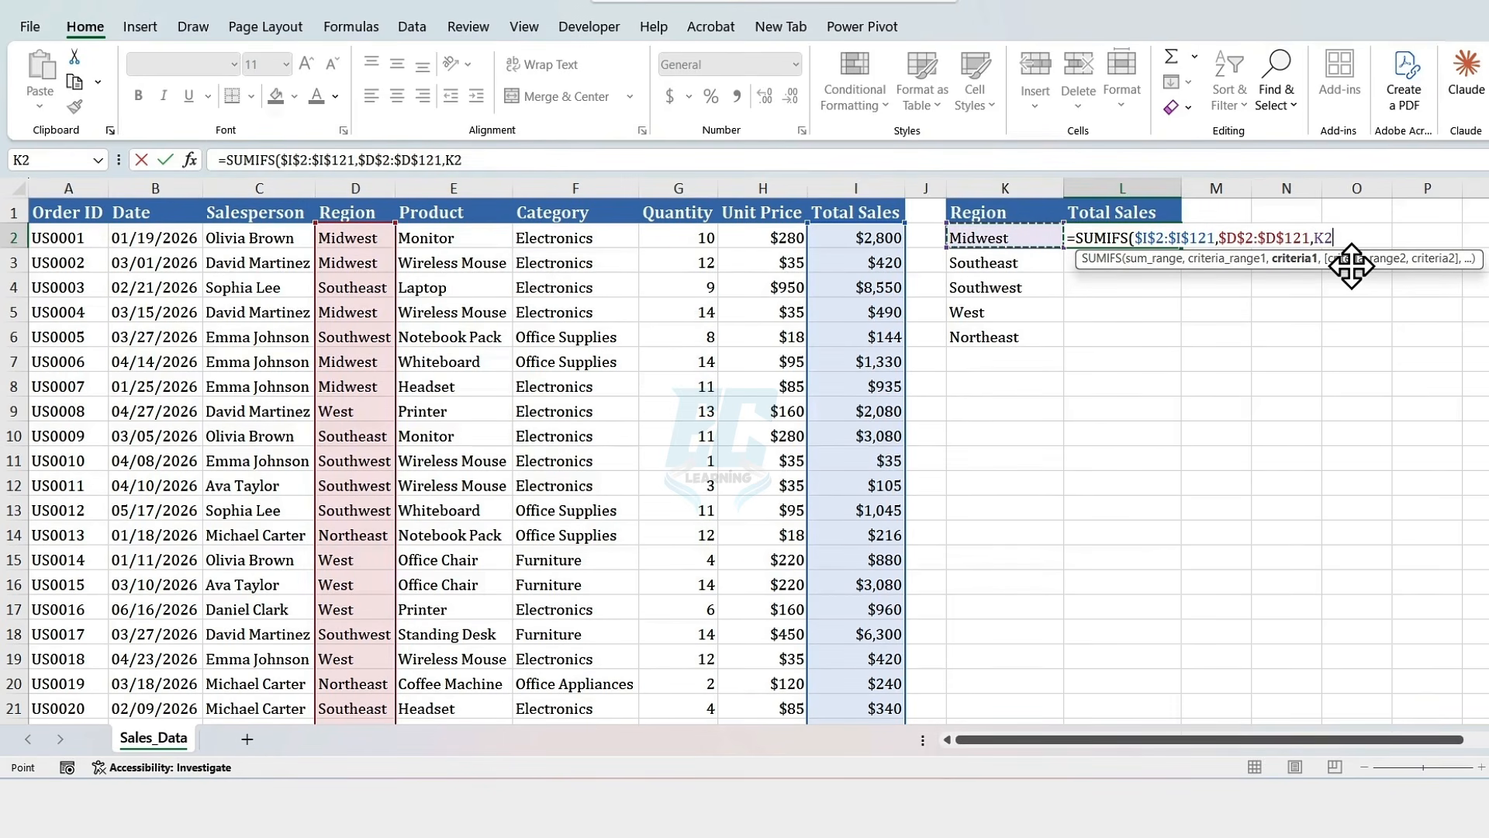
text())
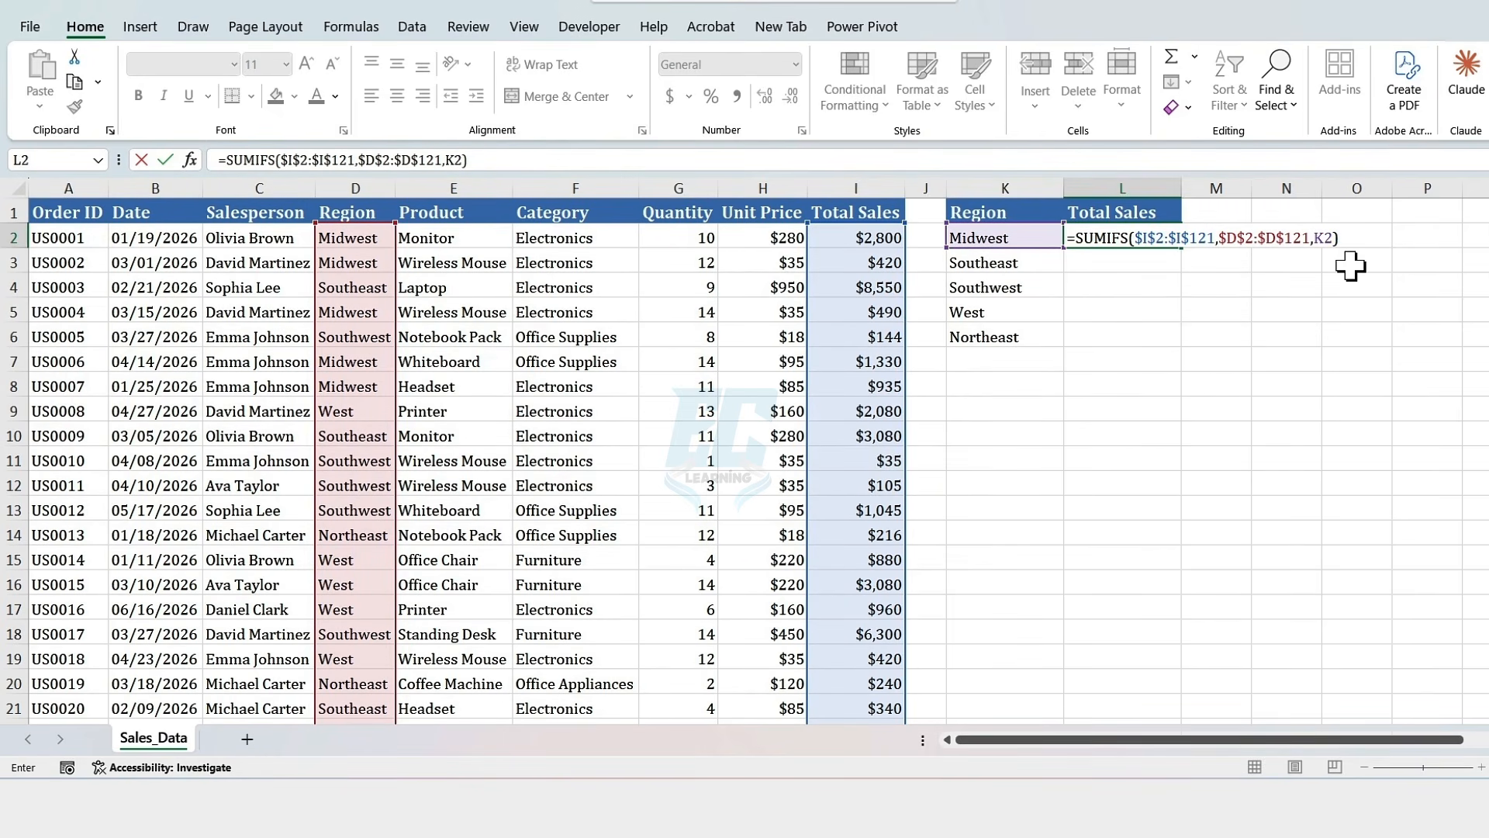
drag(1340, 238, 1067, 238)
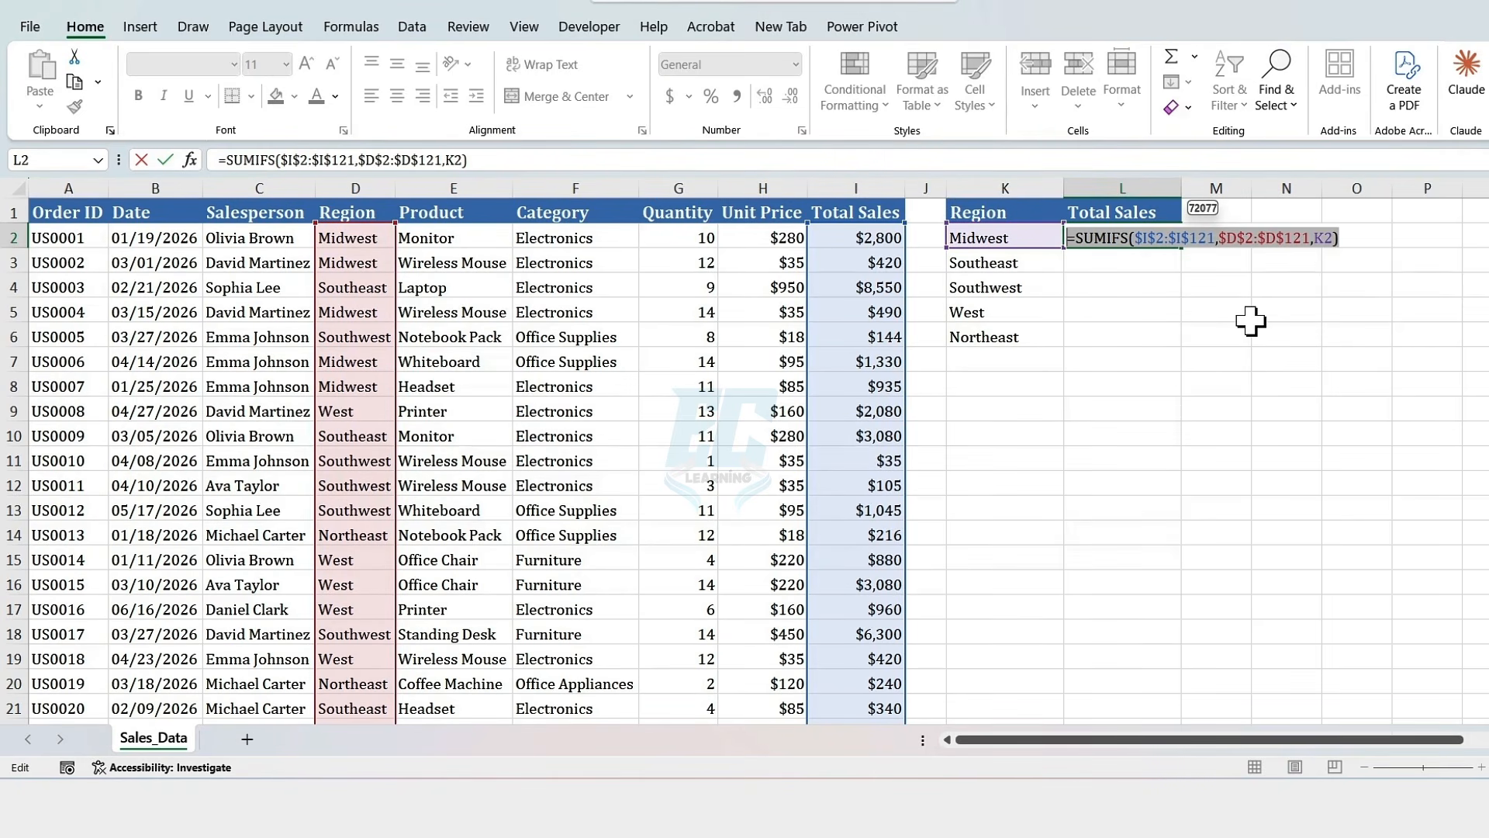
key(Return)
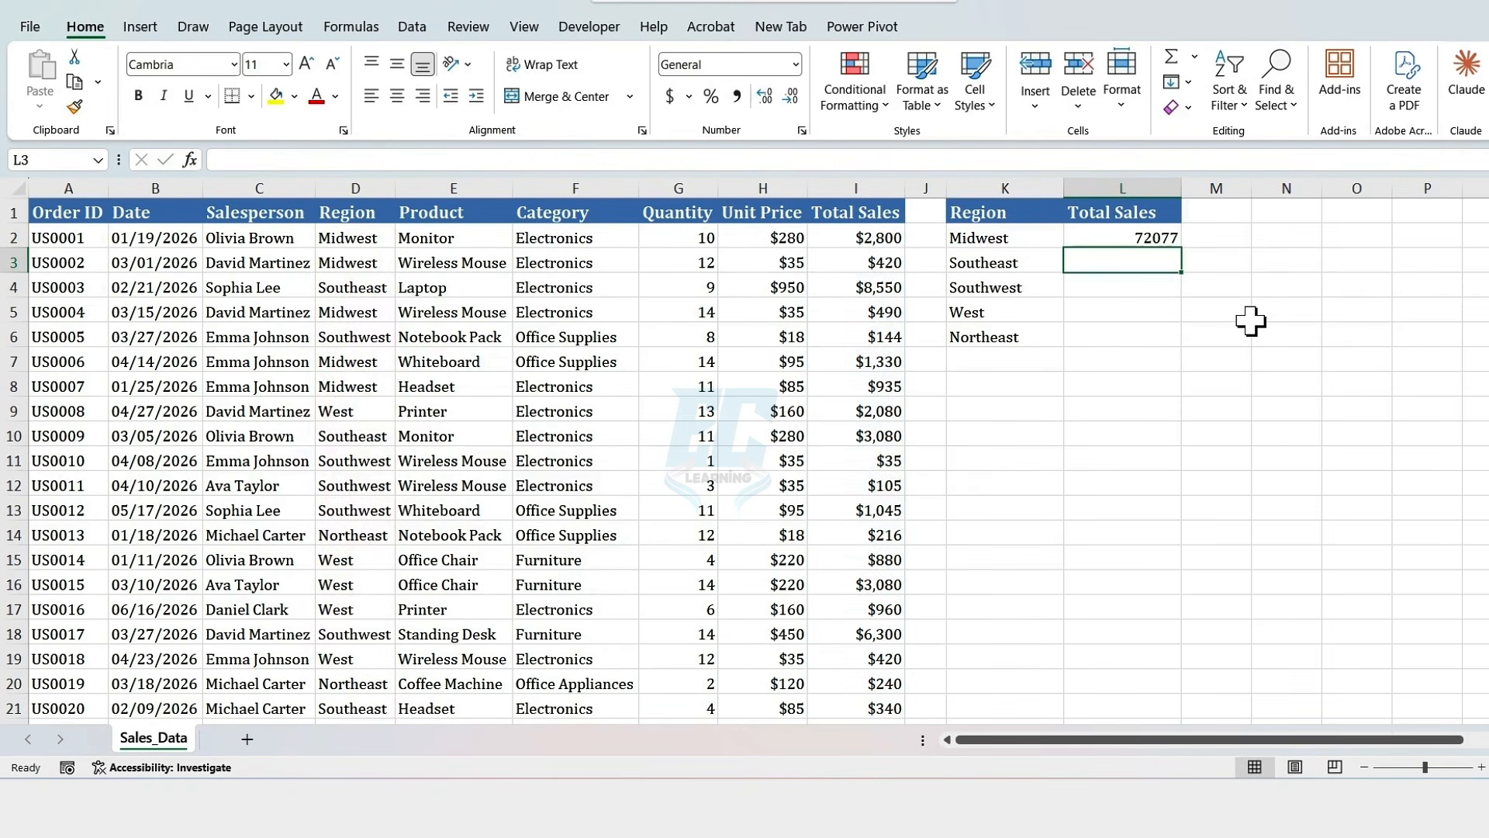
click(1131, 239)
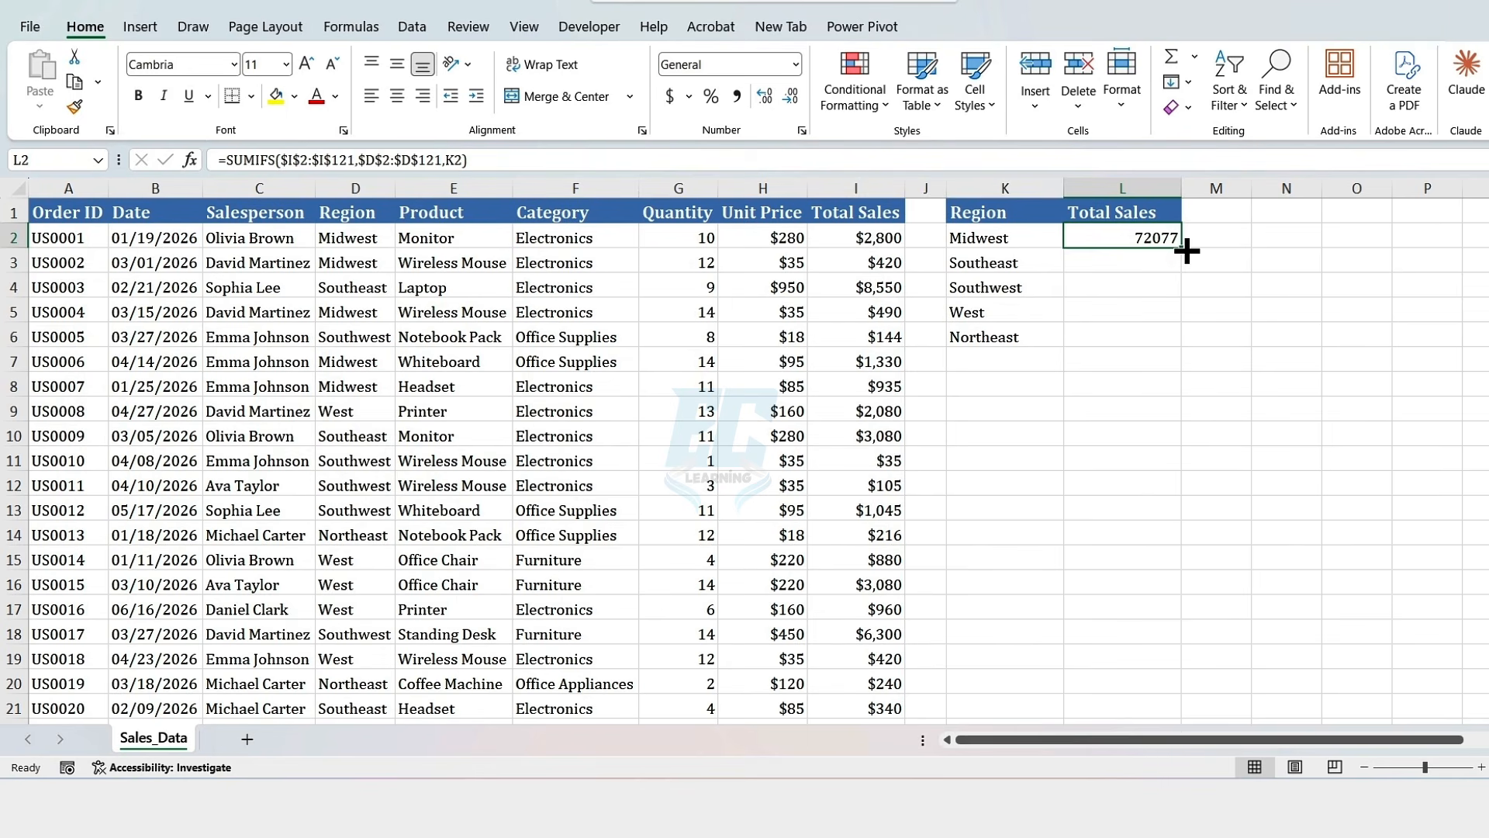
drag(1183, 249, 1179, 342)
- Copy the currency formatting of I2 onto the regional totals in L2:L6
click(884, 238)
click(75, 107)
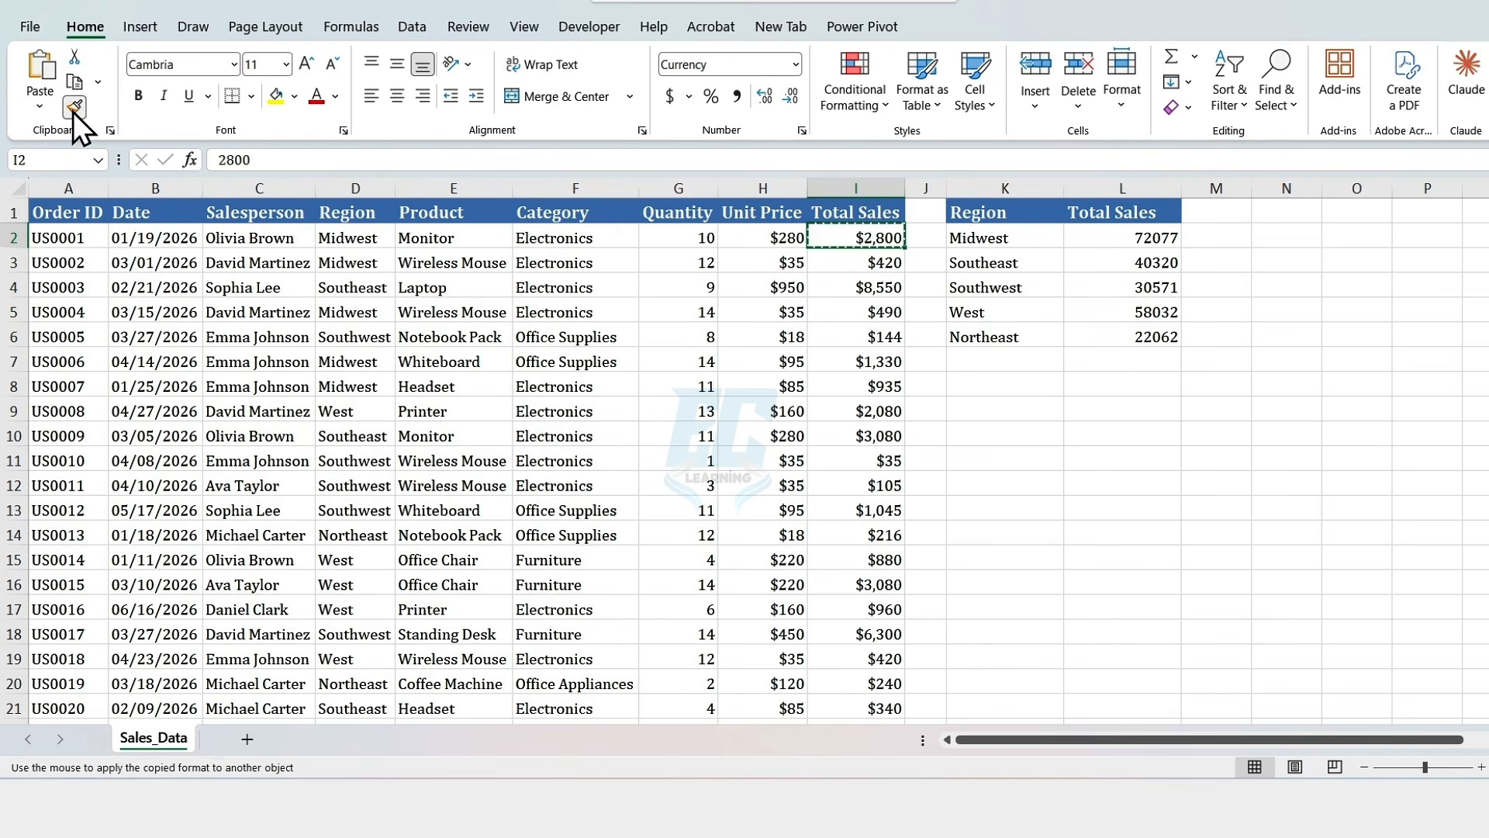
drag(1113, 245, 1128, 336)
click(1102, 215)
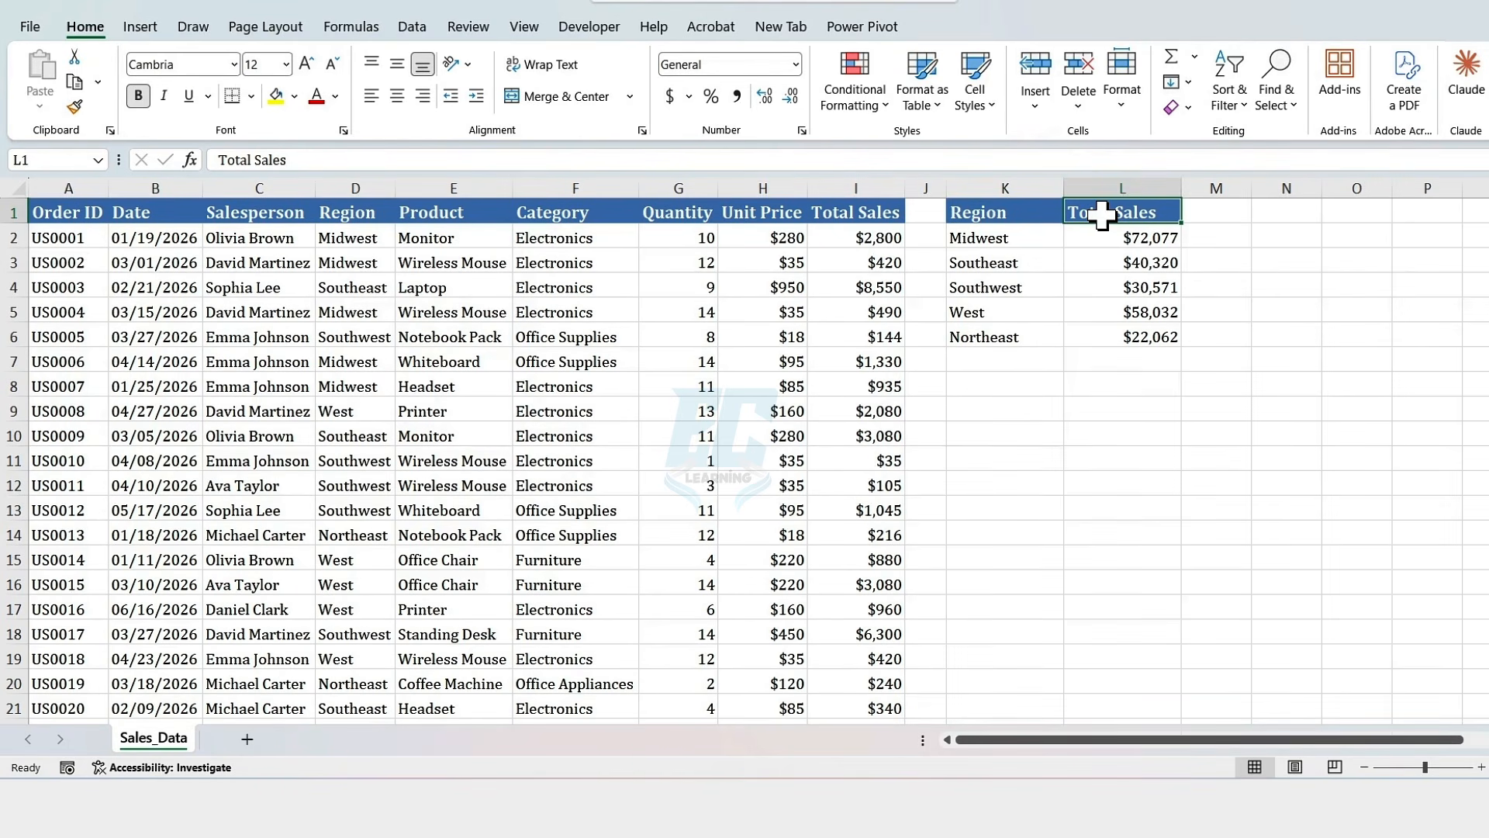
click(259, 189)
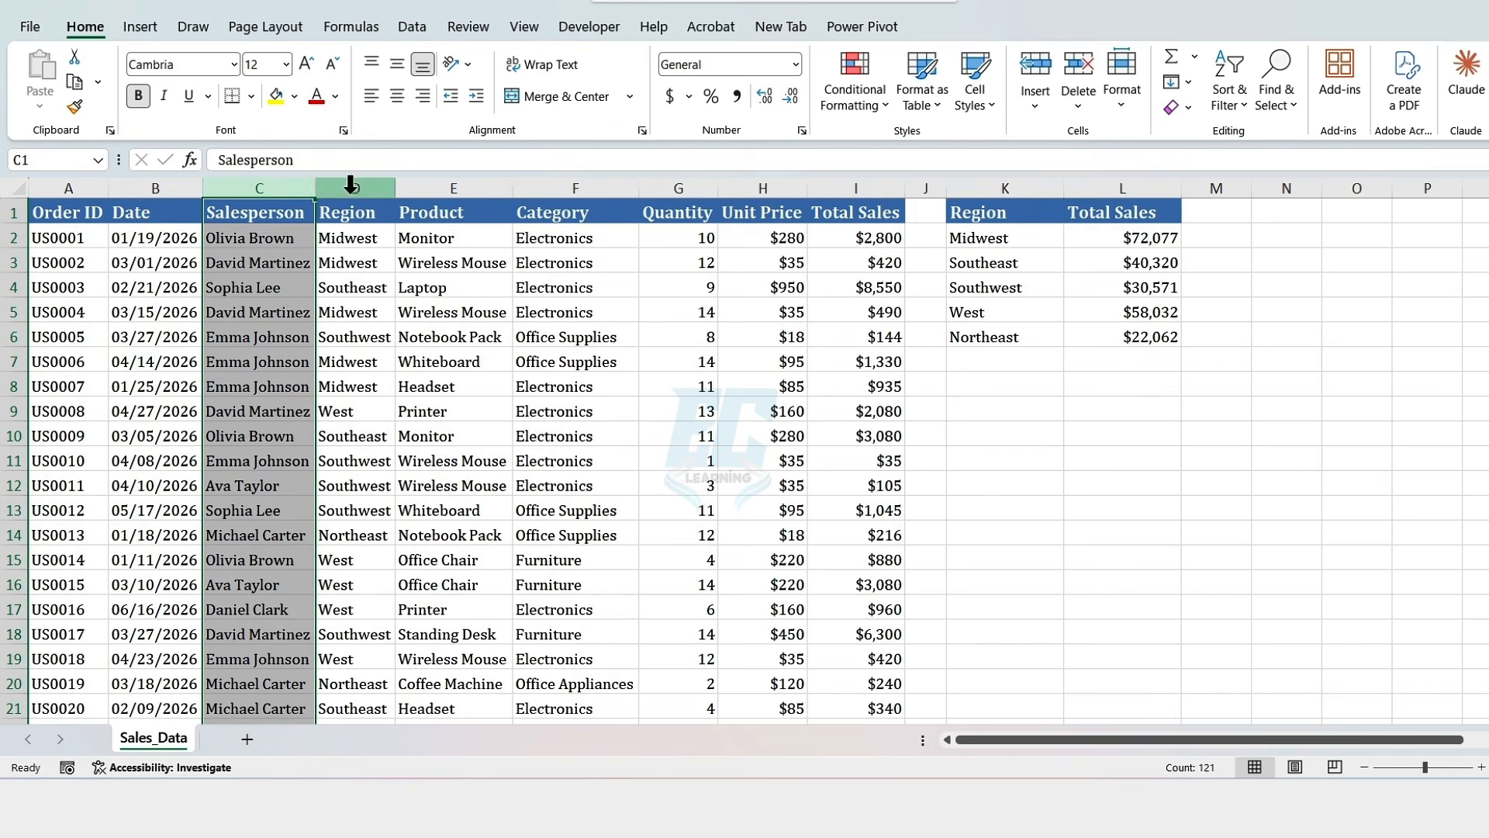
click(578, 188)
click(69, 189)
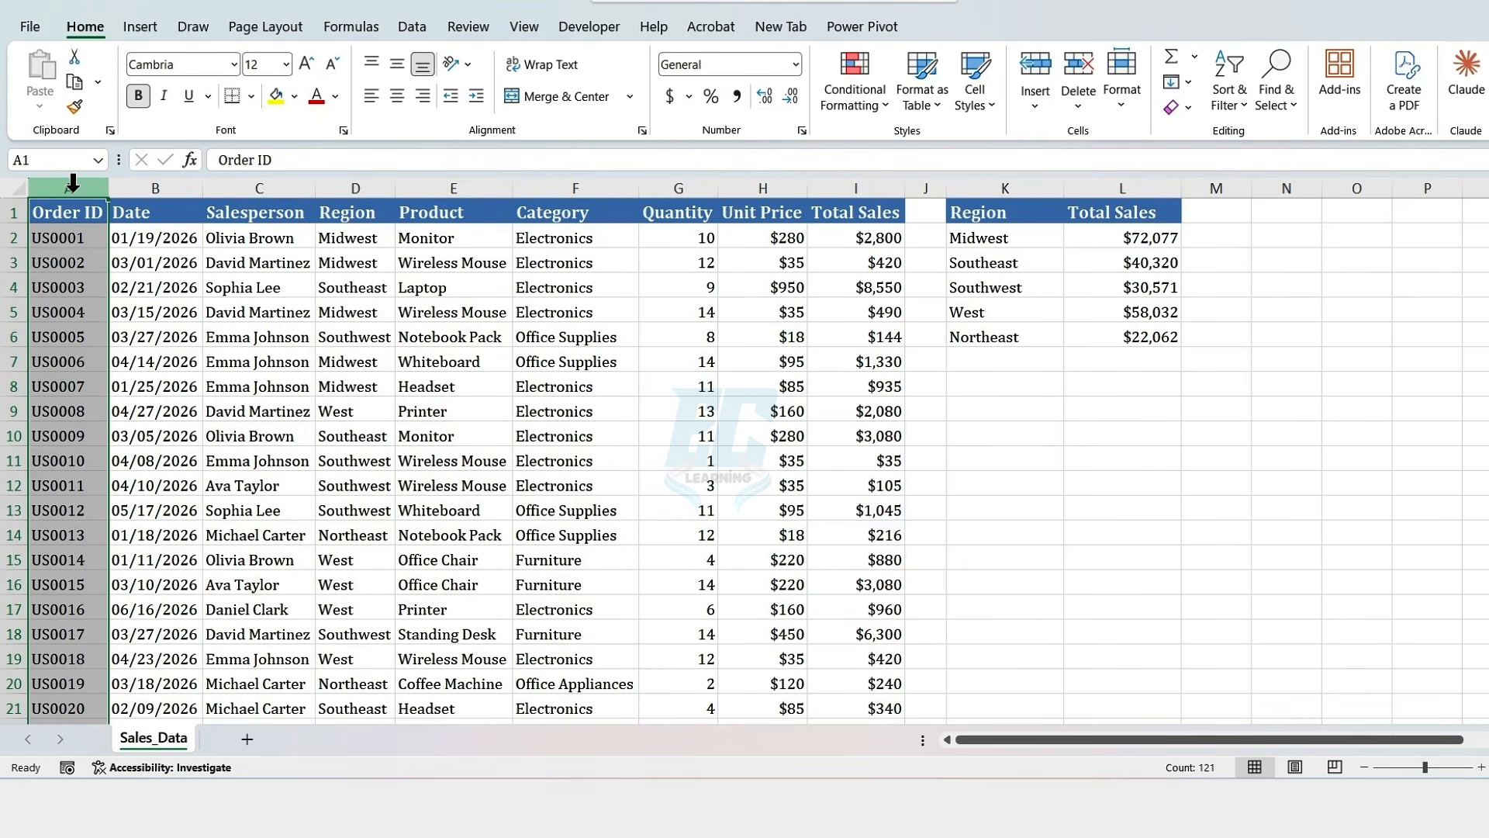
- Insert a PivotTable from Sales_Data!$A$1:$I$121 on a new worksheet, with Region as rows and the sum of Total Sales as values
click(271, 289)
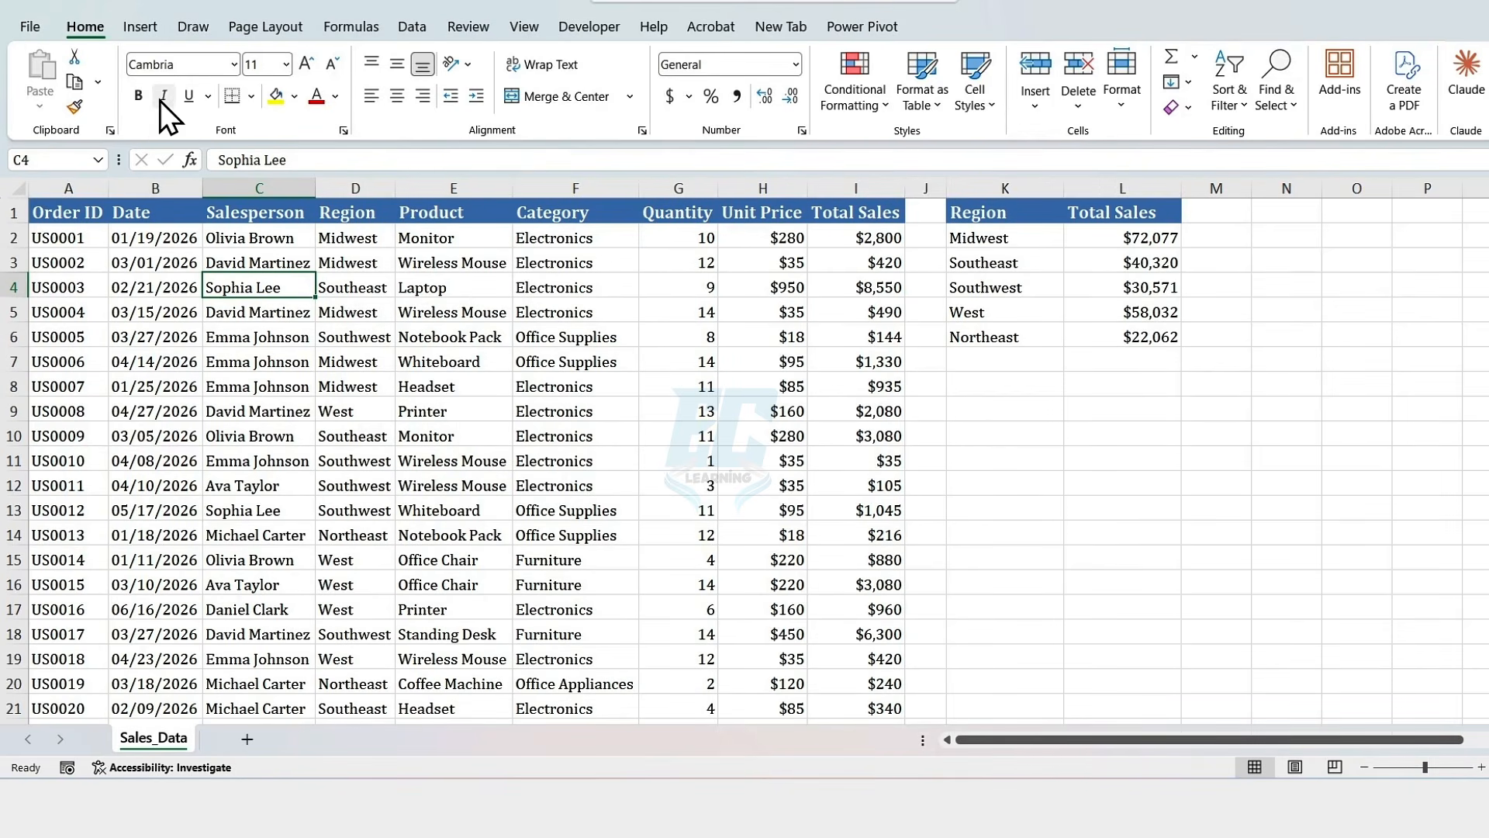
click(141, 30)
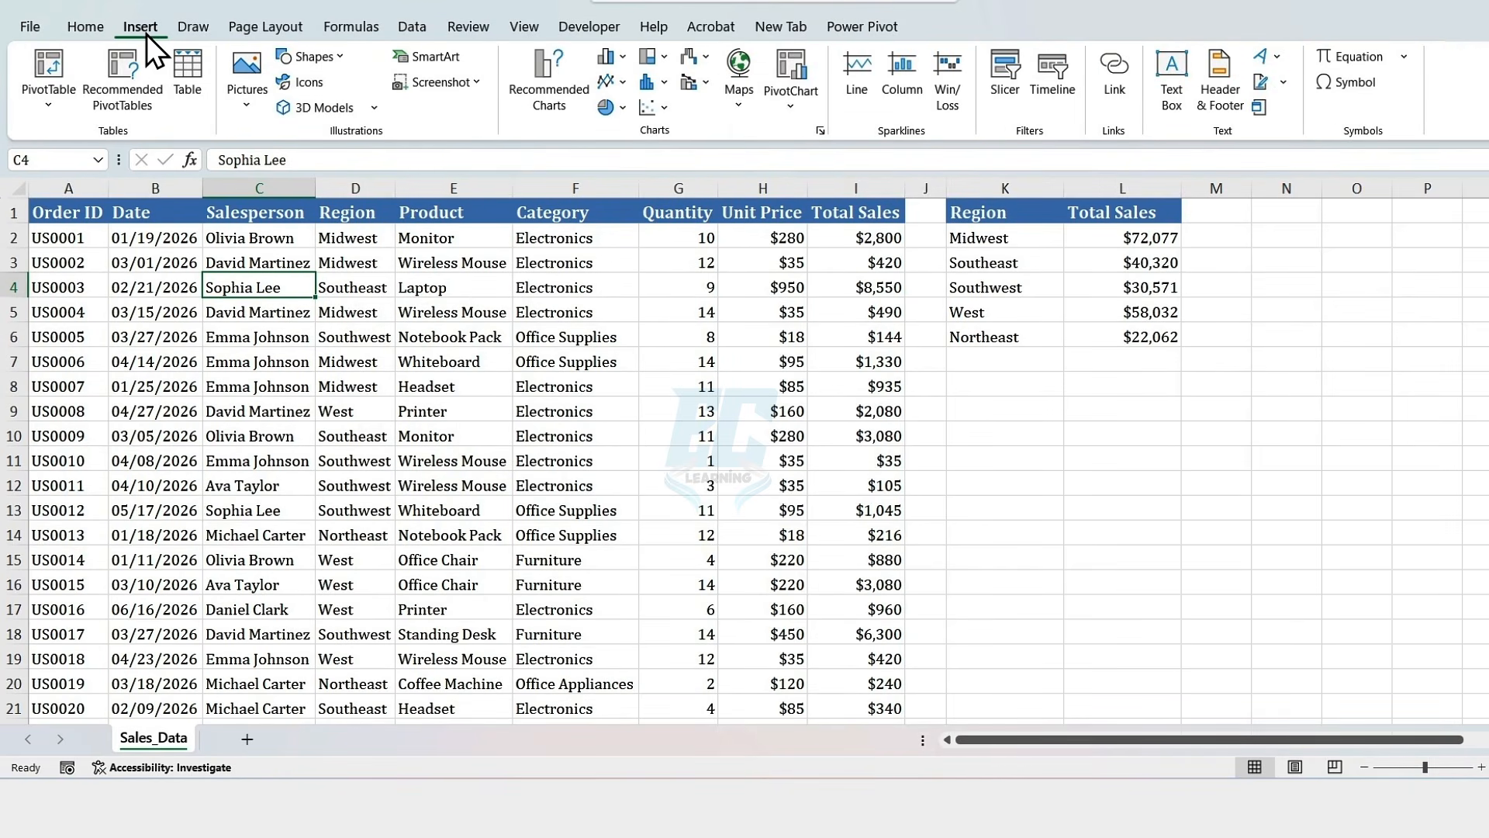
click(50, 59)
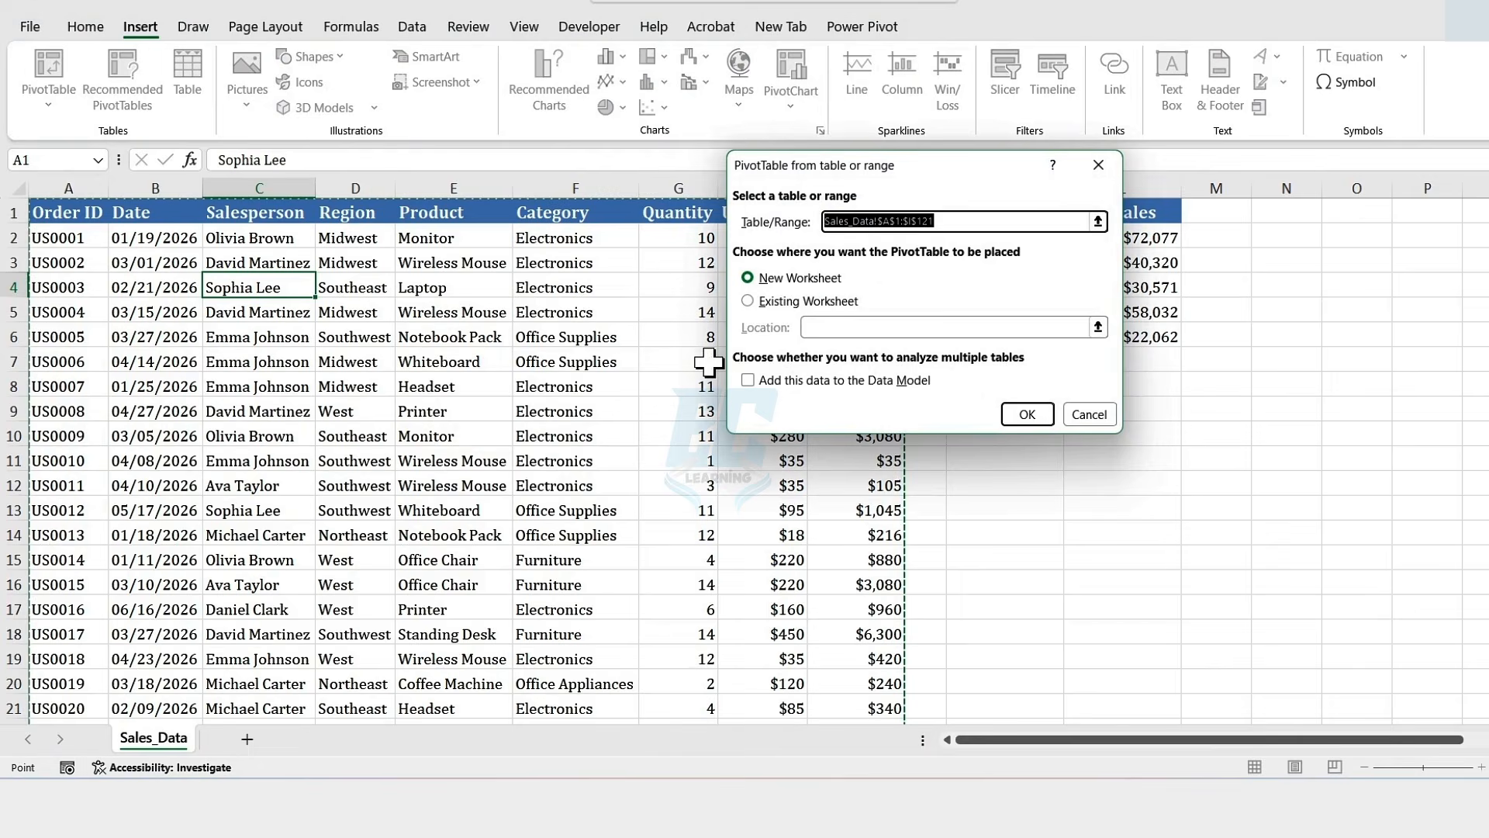
drag(970, 221, 803, 224)
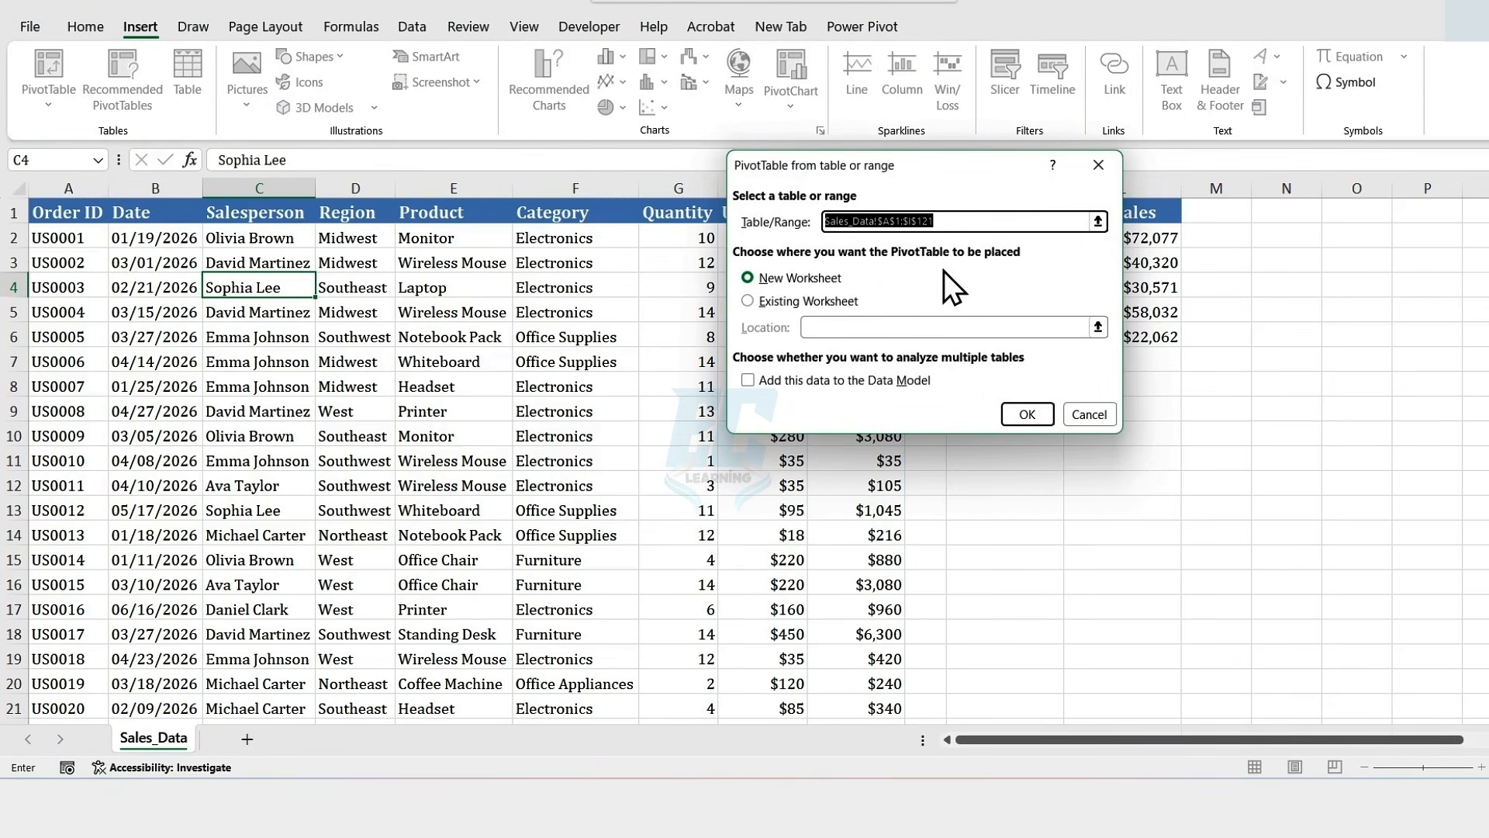
click(766, 278)
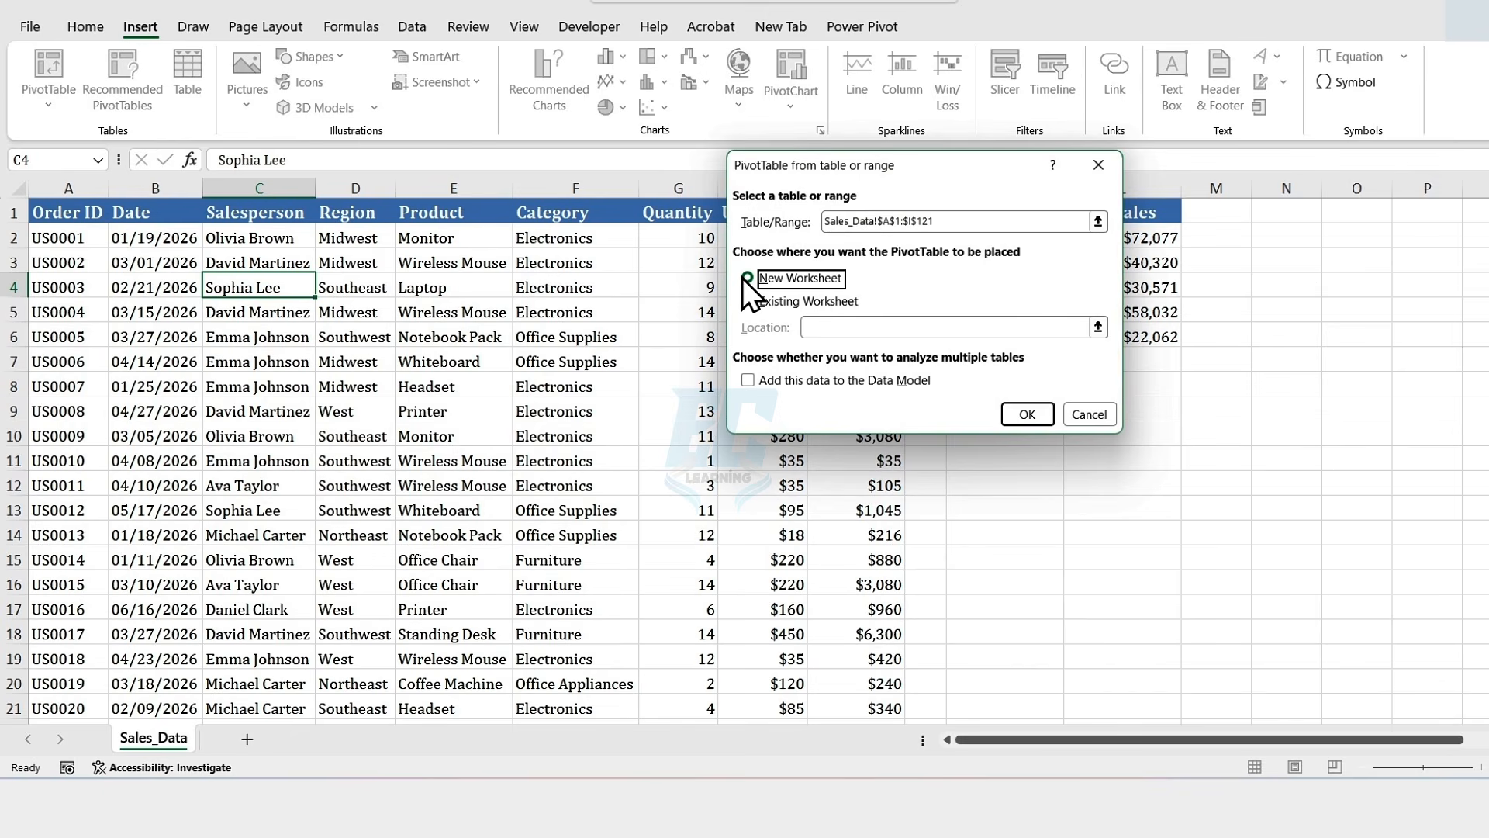
click(1010, 408)
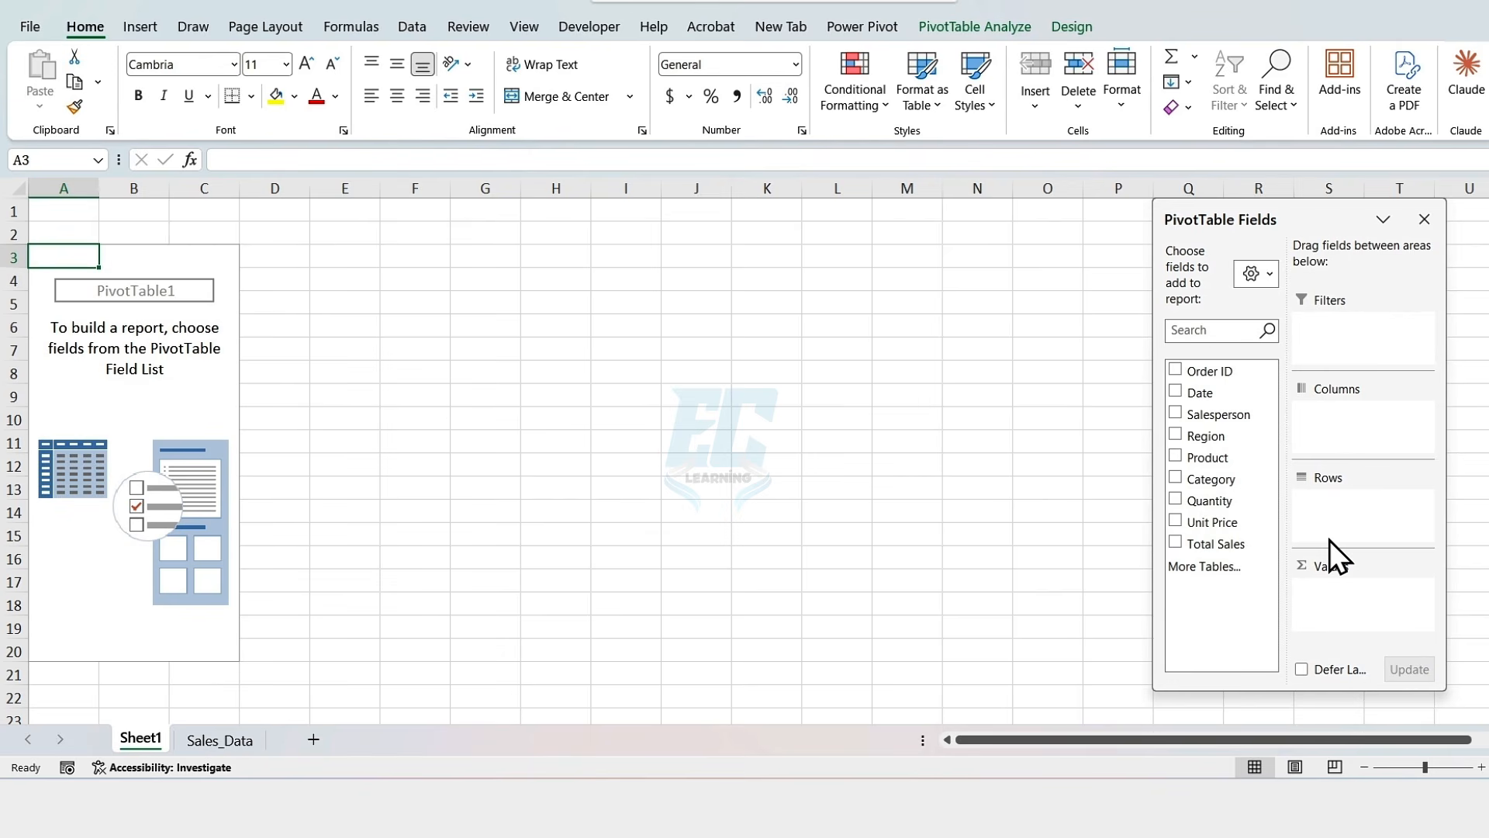
drag(1206, 436, 1353, 518)
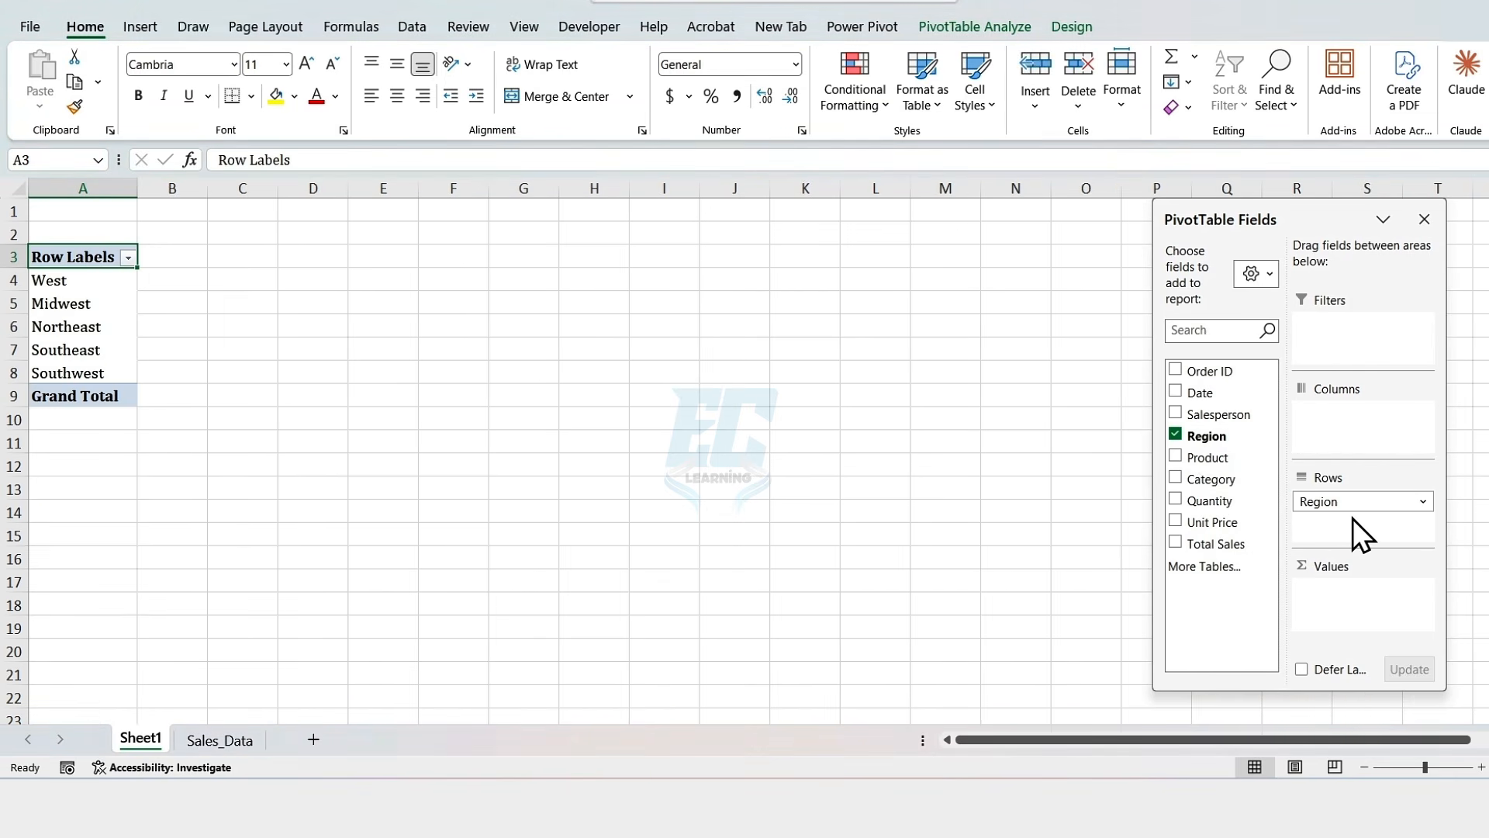
drag(1199, 544, 1337, 592)
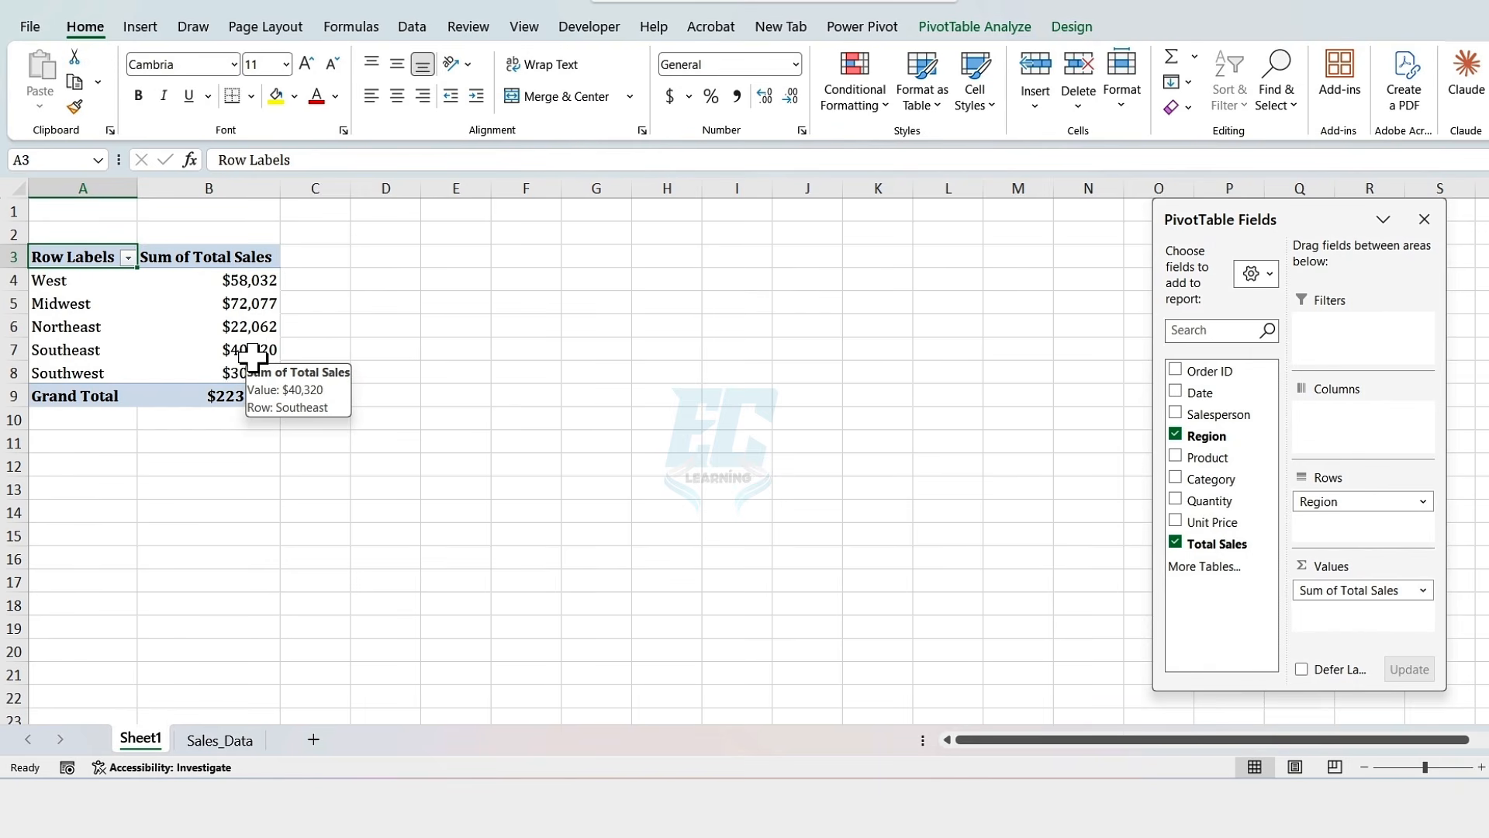
- Copy the region PivotTable in A3:B9 to D3 and fit columns D and E to their contents
drag(63, 255, 227, 386)
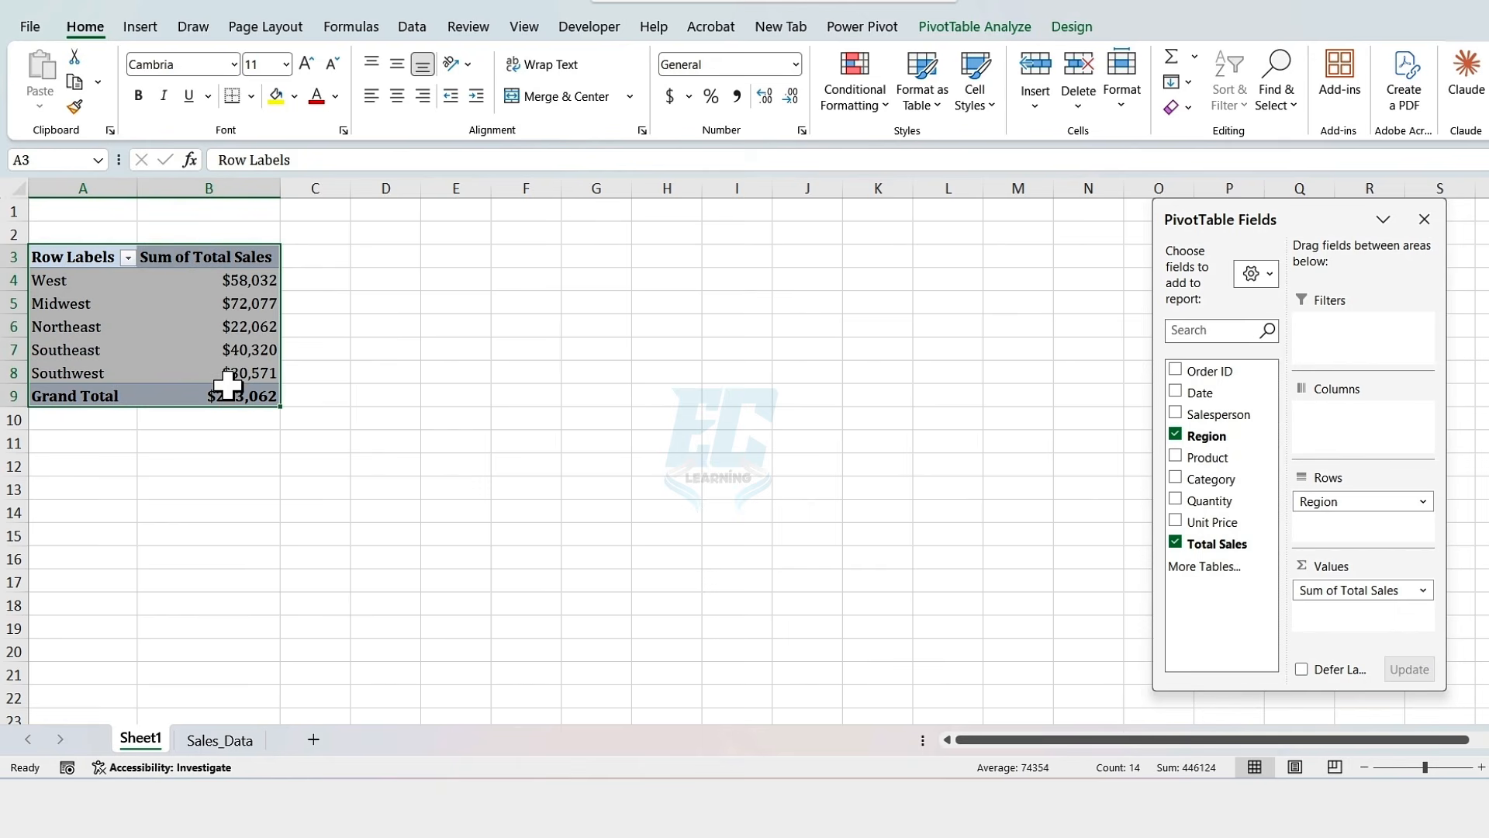
key(ctrl+c)
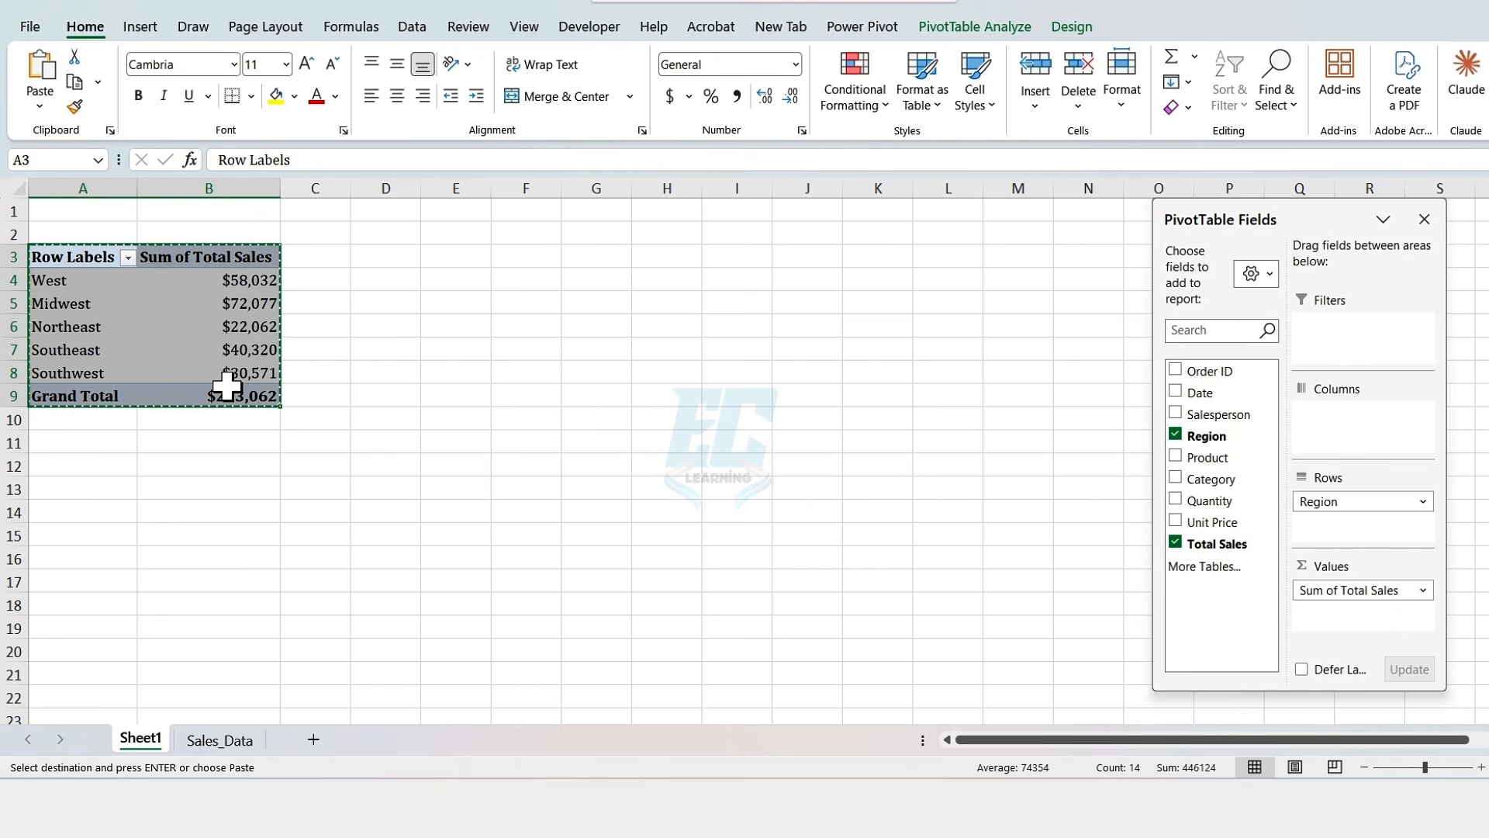
click(388, 255)
key(ctrl+v)
double_click(420, 188)
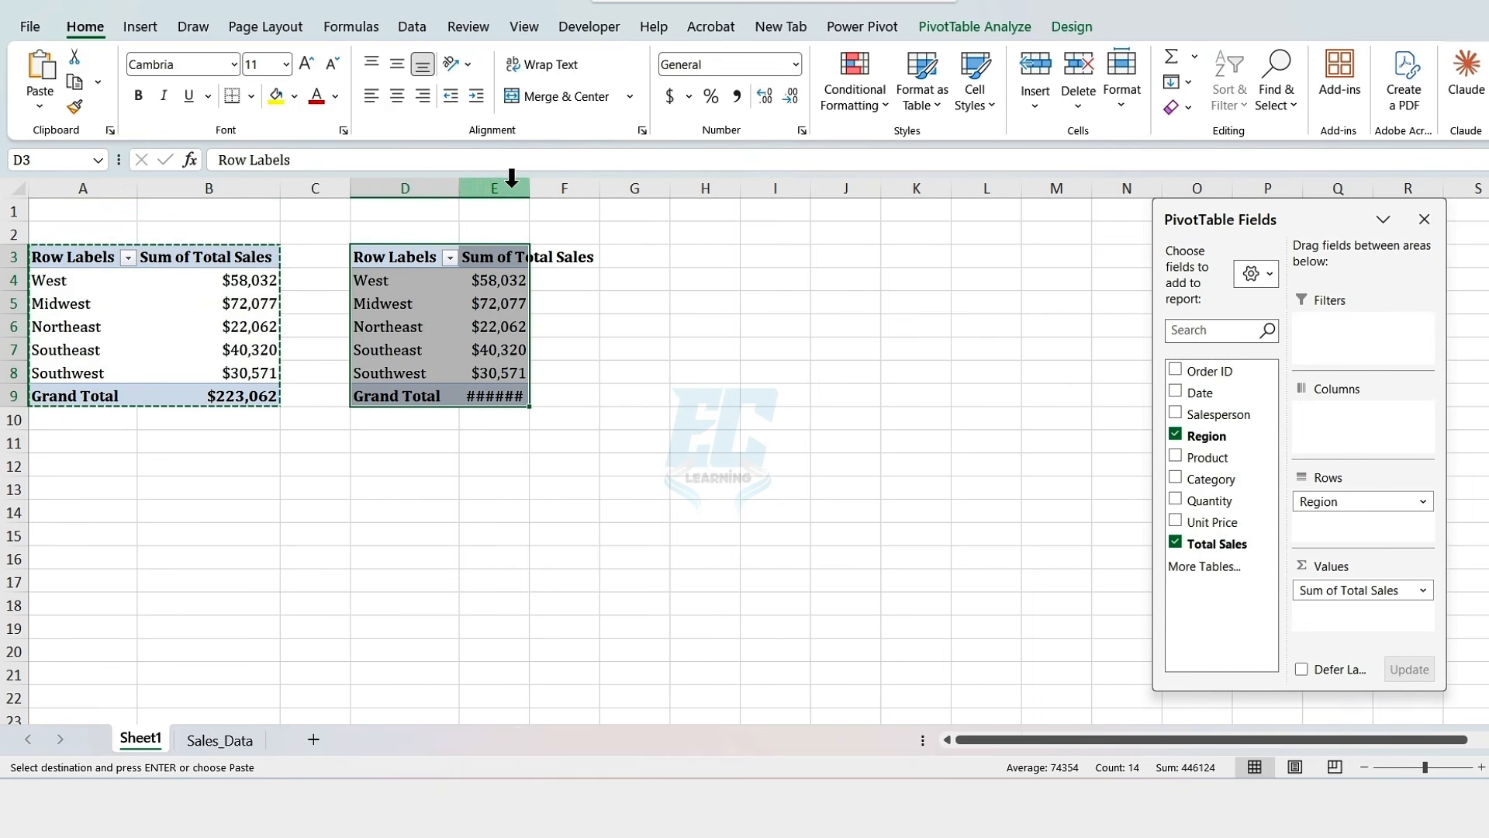
double_click(530, 189)
- Replace Region with Salesperson as the row field of the PivotTable copy at D3
click(543, 325)
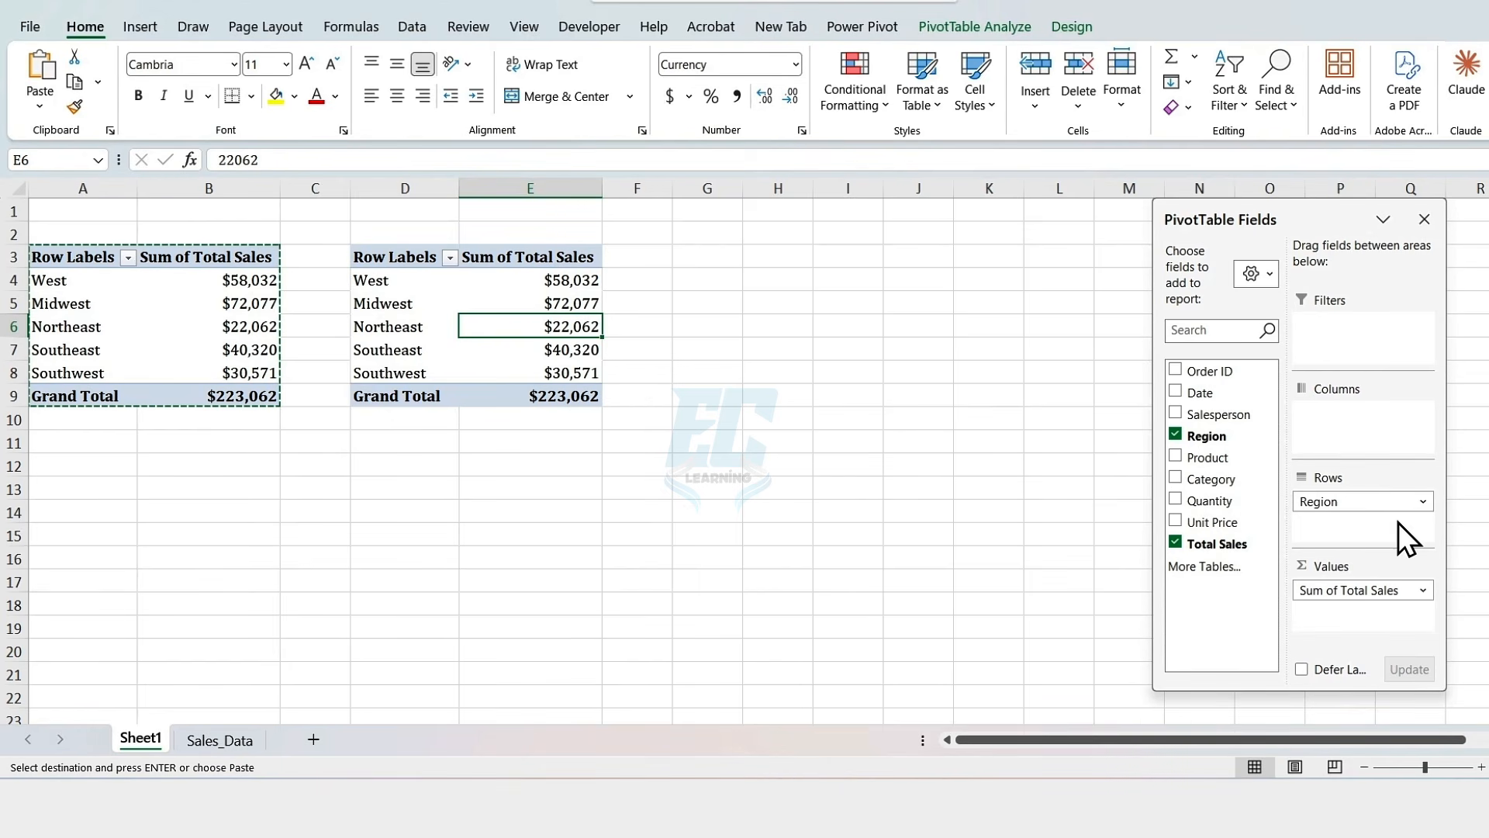
drag(1388, 502, 1099, 504)
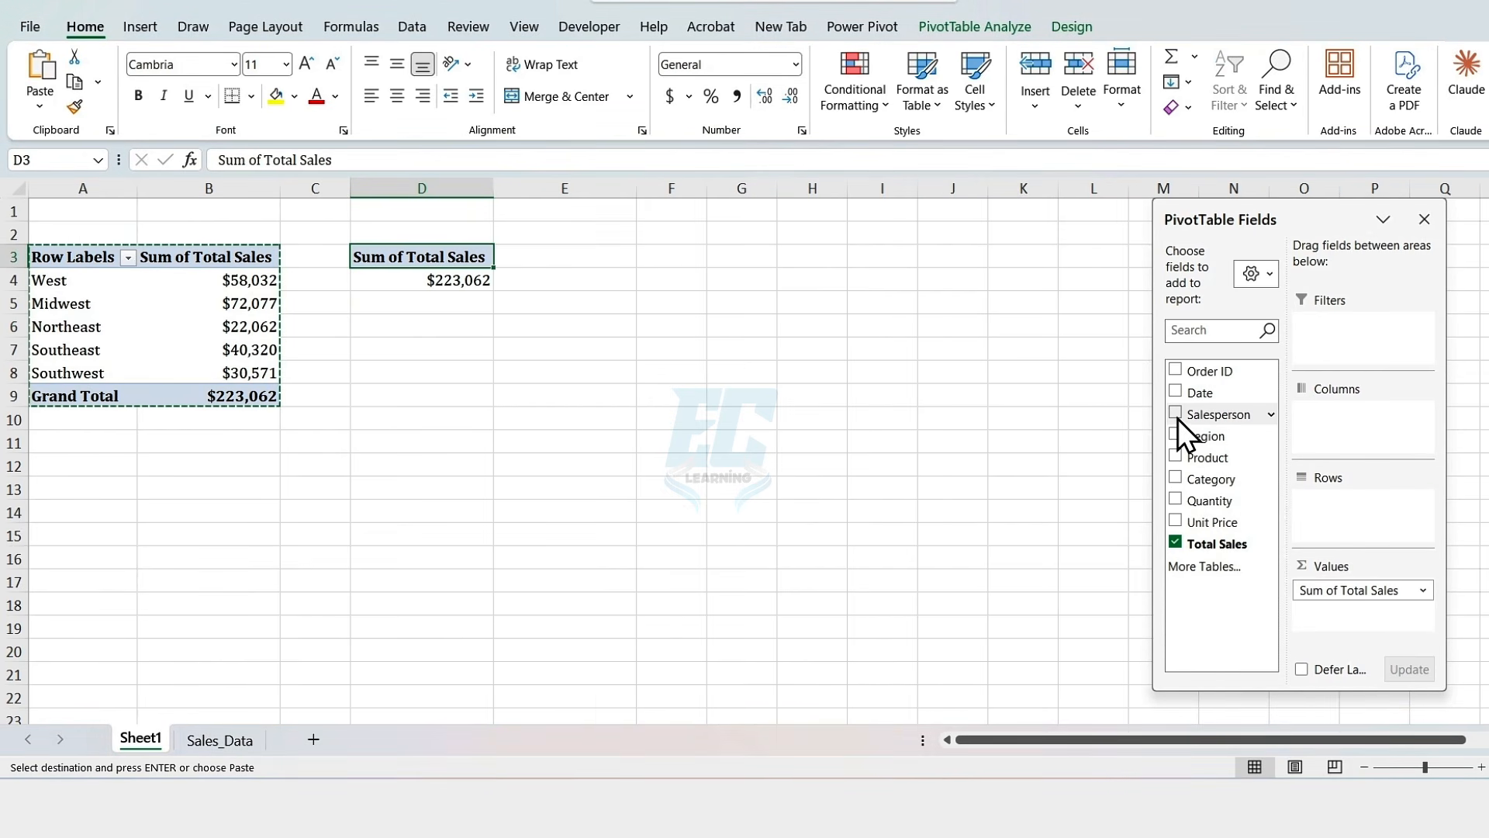
drag(1175, 414, 1357, 518)
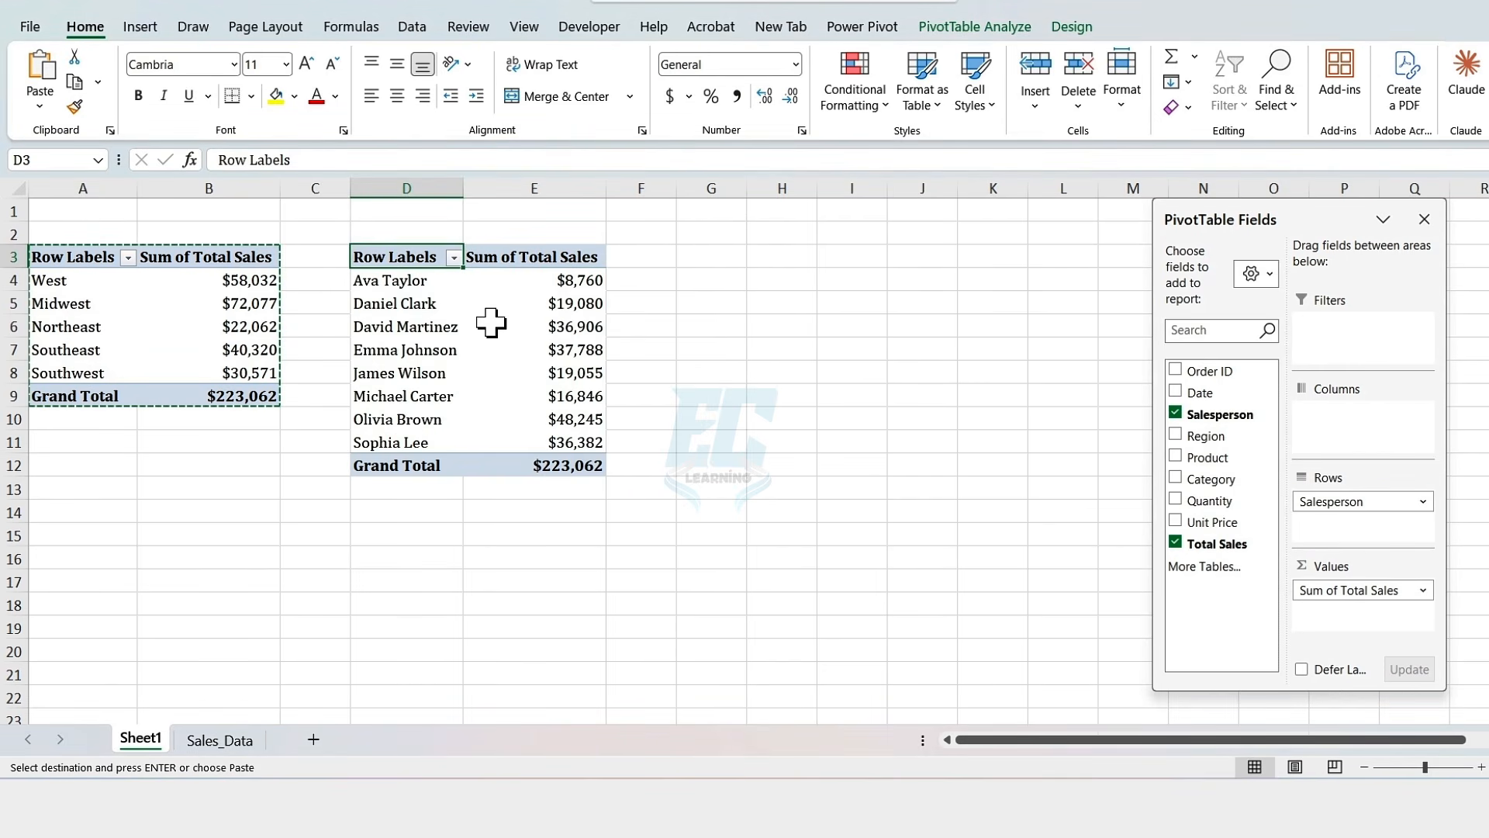
mouse_move(491, 322)
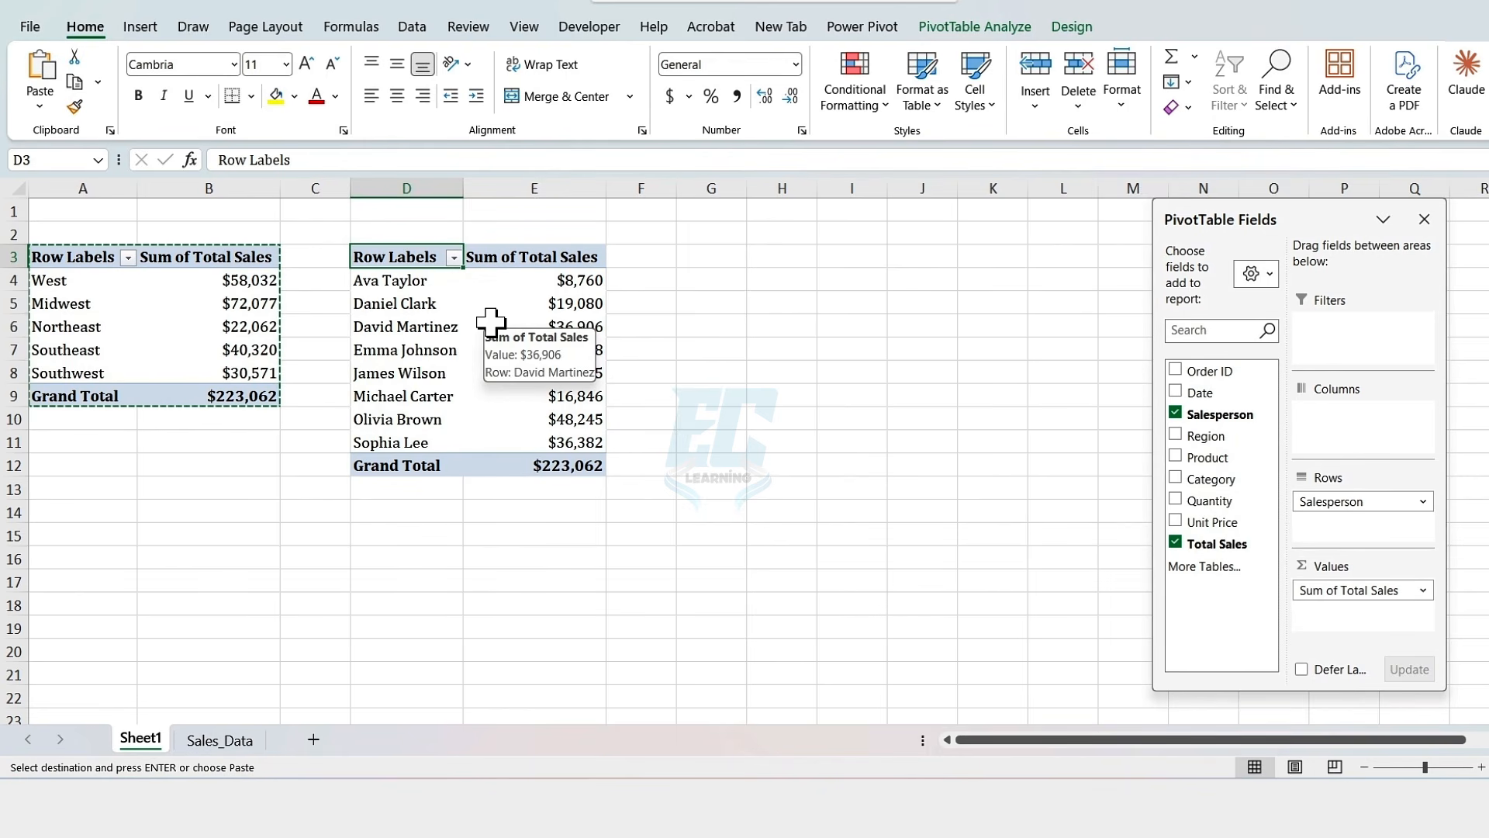
- Sort the salesperson PivotTable by Sum of Total Sales from largest to smallest and select its first data row
click(530, 281)
right_click(532, 284)
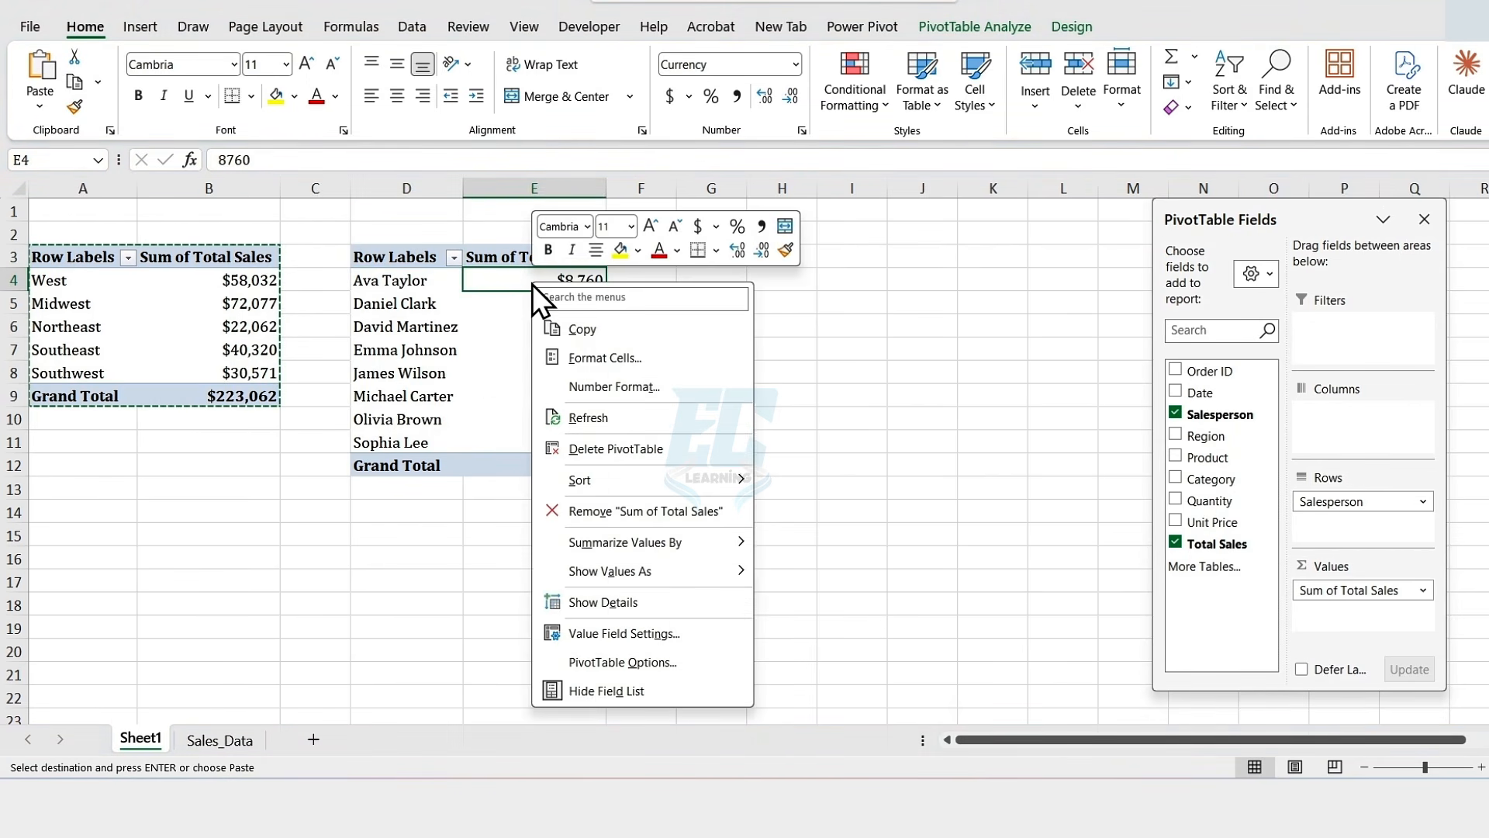
mouse_move(600, 481)
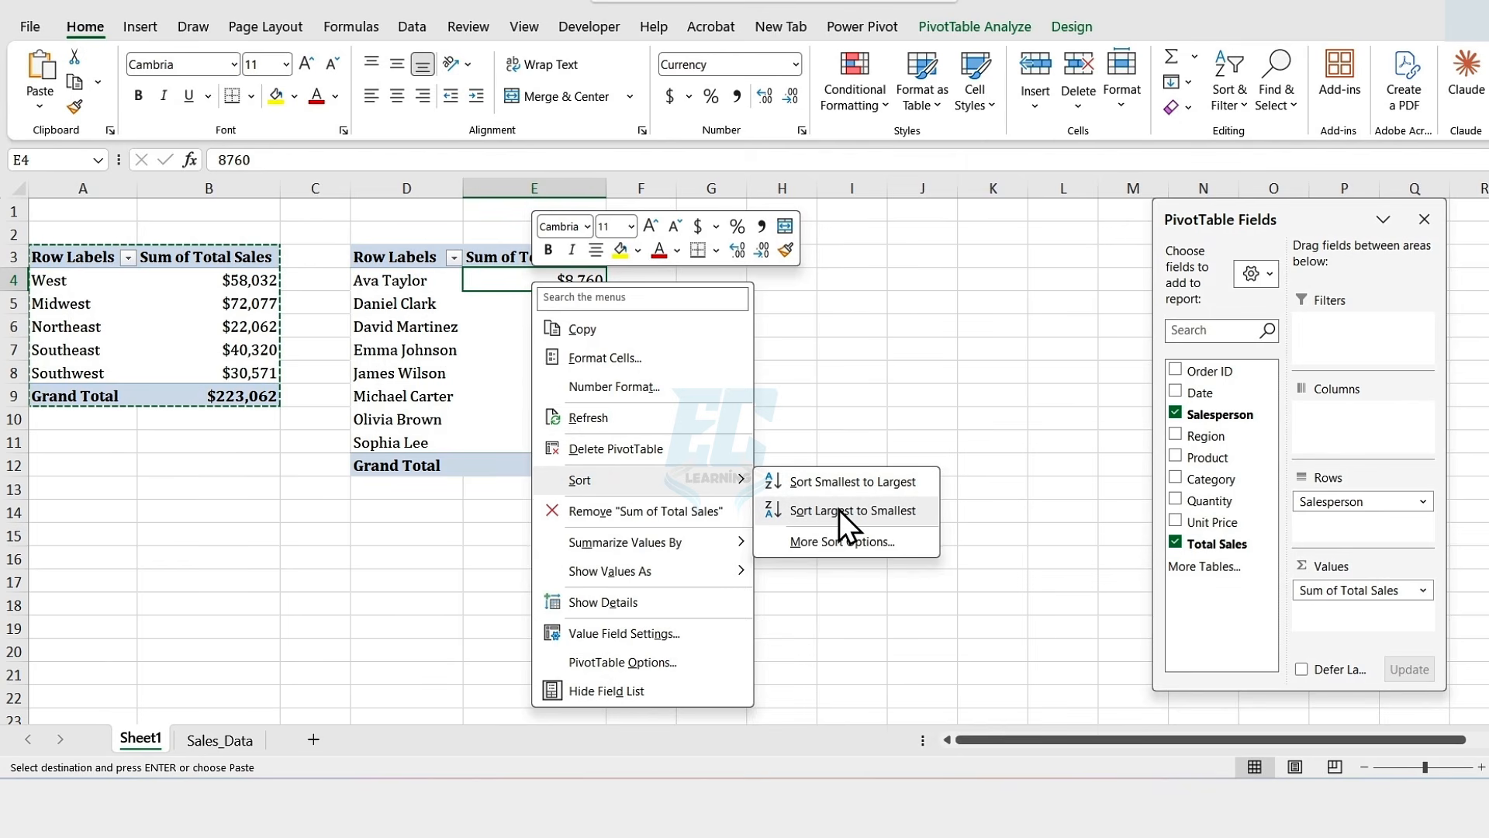
click(839, 509)
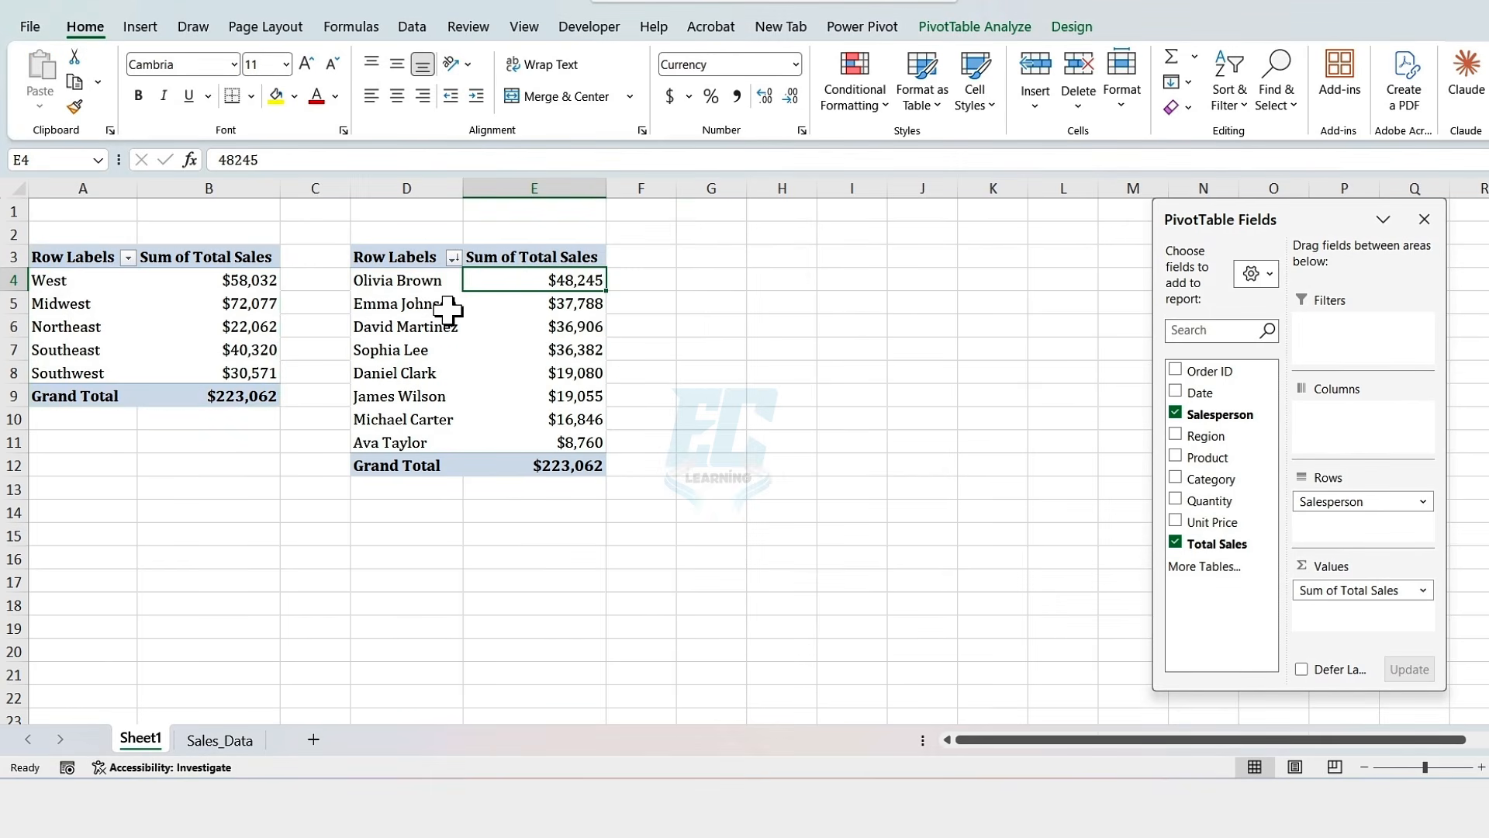
drag(426, 283, 499, 284)
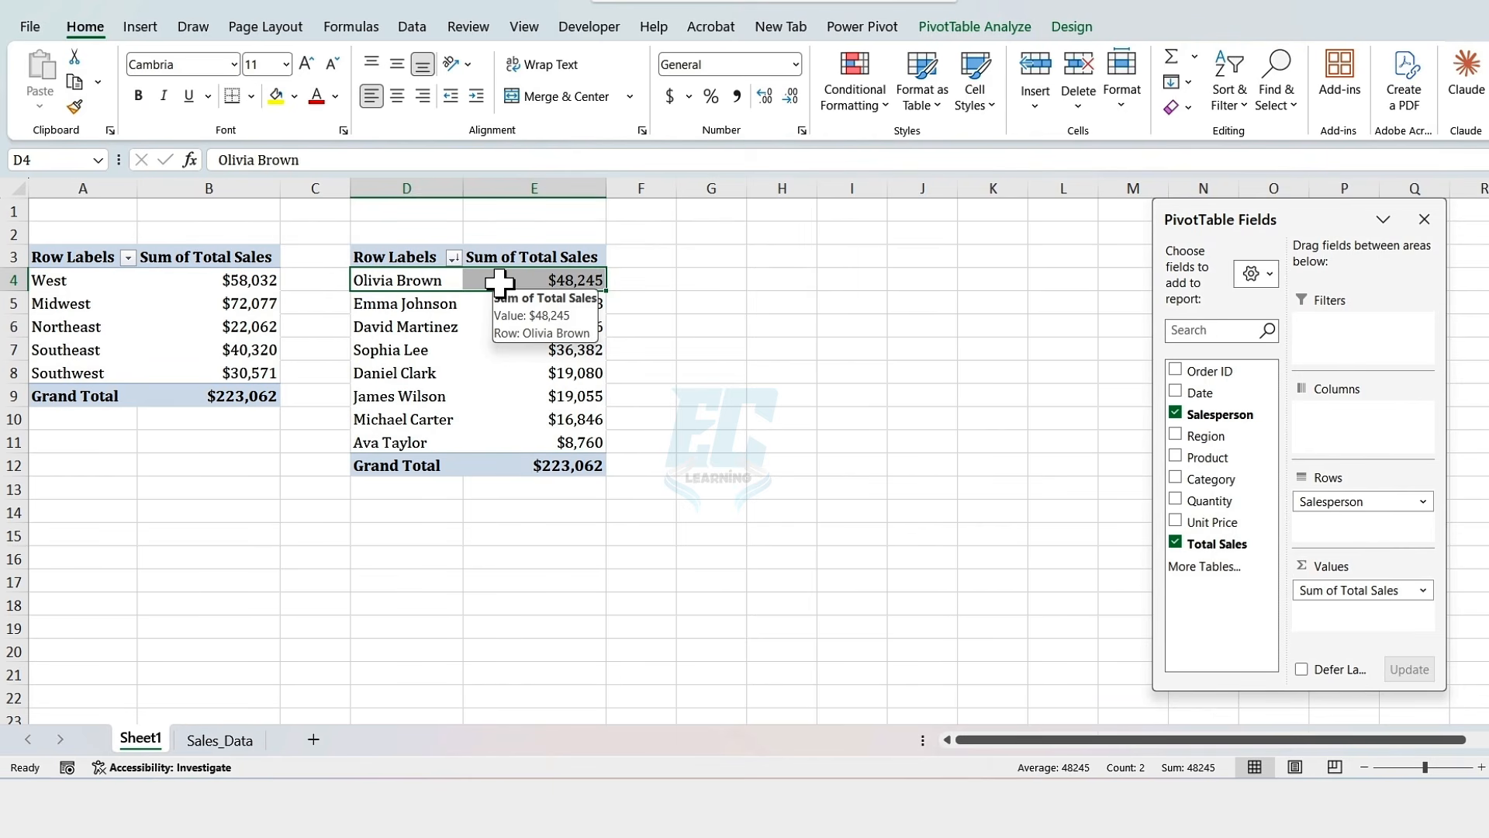
- Merge and center A2:B2 above the region PivotTable and enter the title "Sales By Region"
drag(103, 236, 194, 234)
click(593, 100)
text(S)
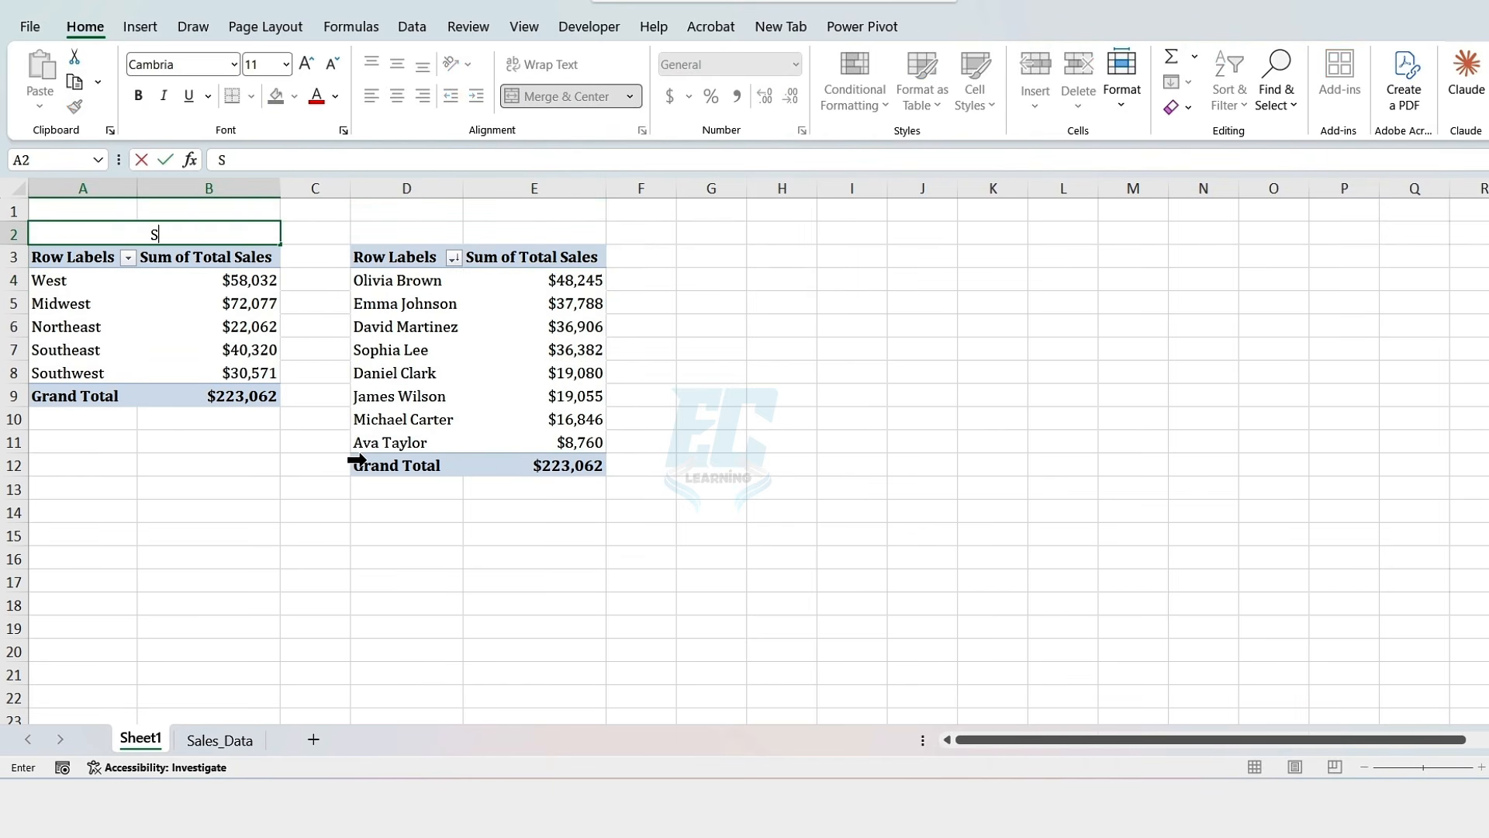
text(ales By Region)
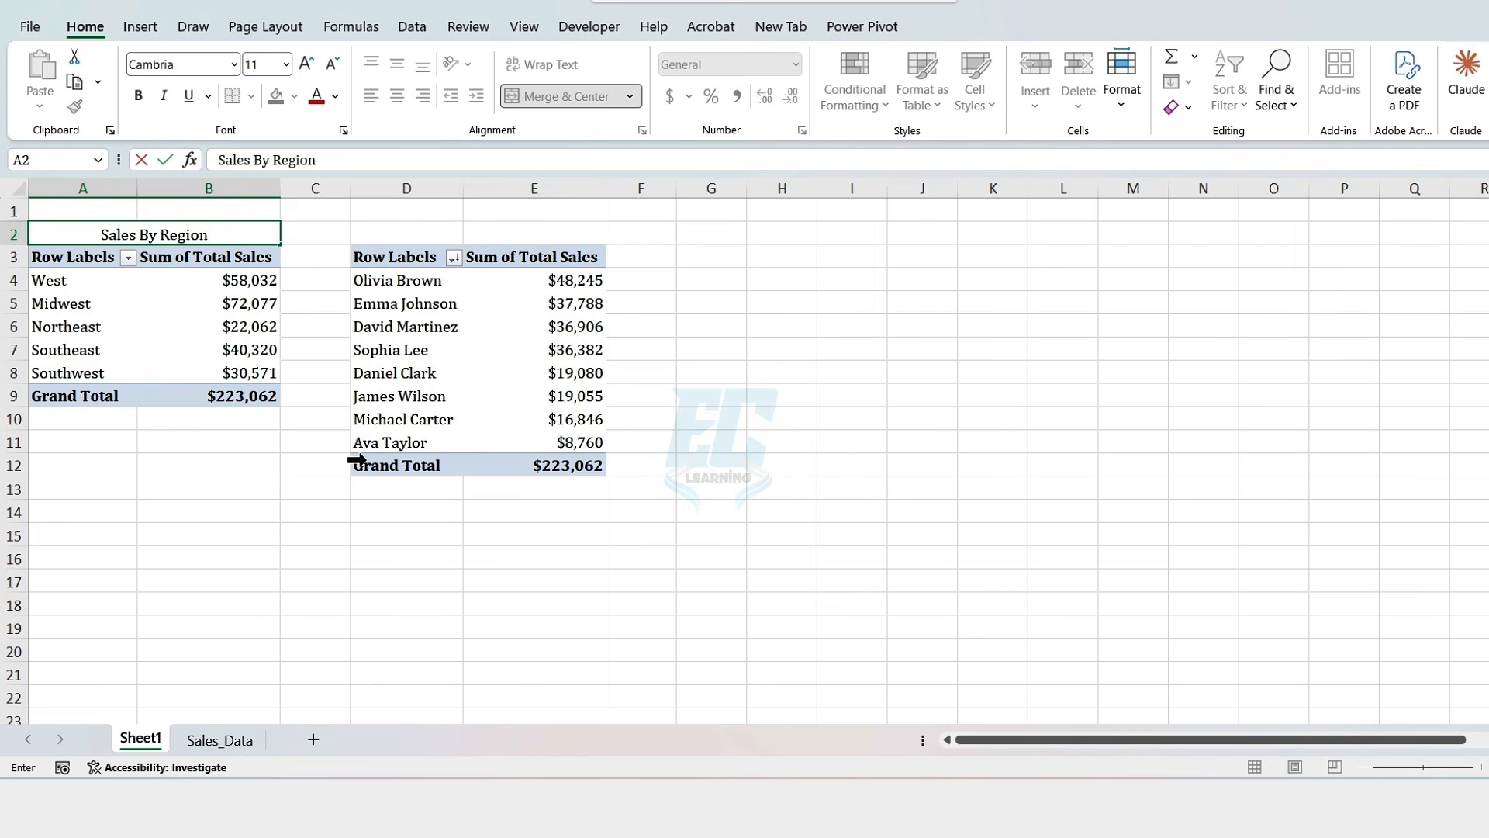
- Enter the title "Sales By SalesPerson" in D2 and merge and center it across D2:E2
click(426, 233)
text(Sales)
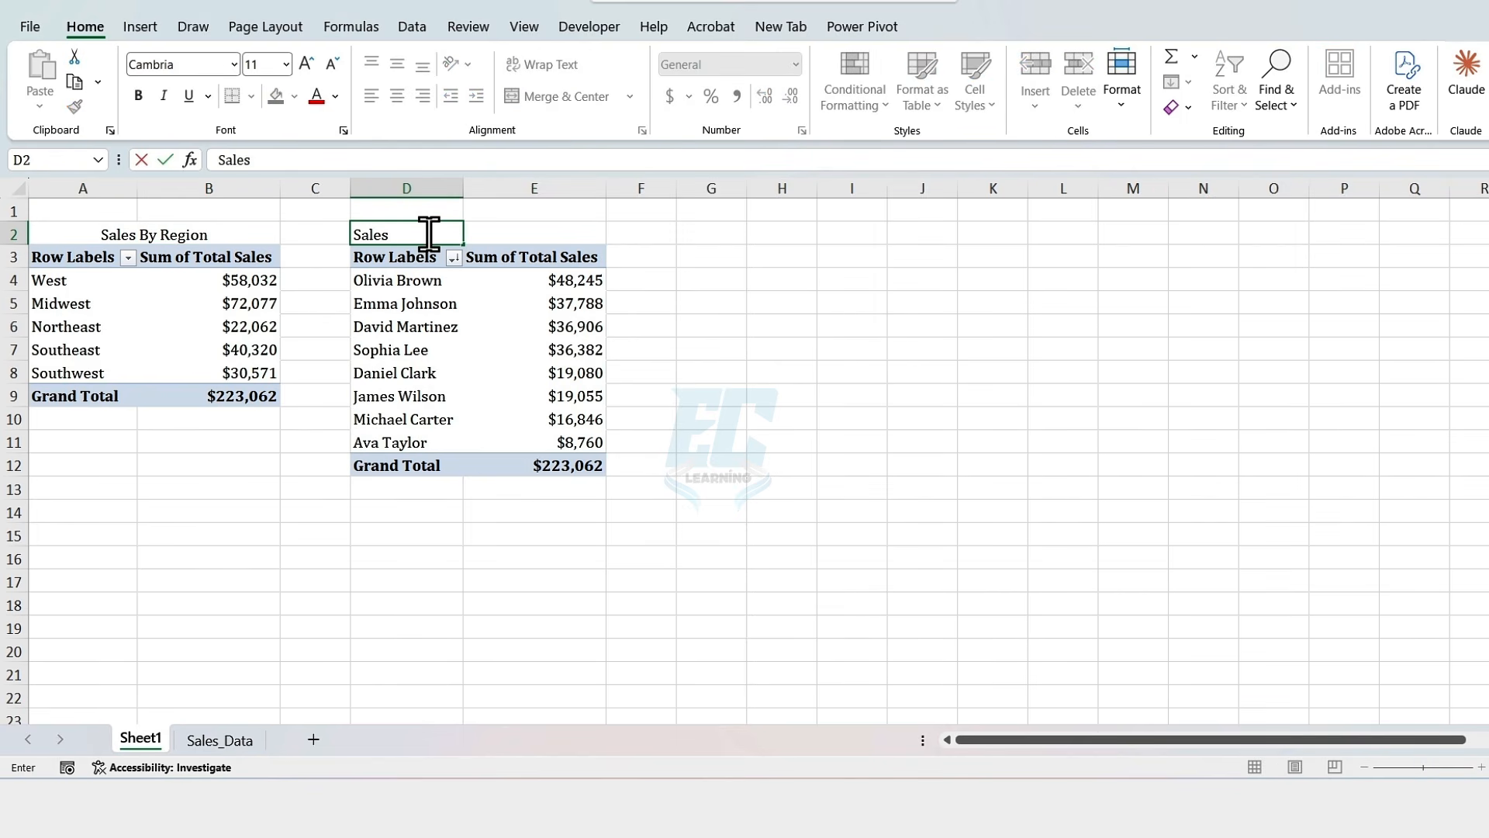
text( By SalesPerson)
key(Return)
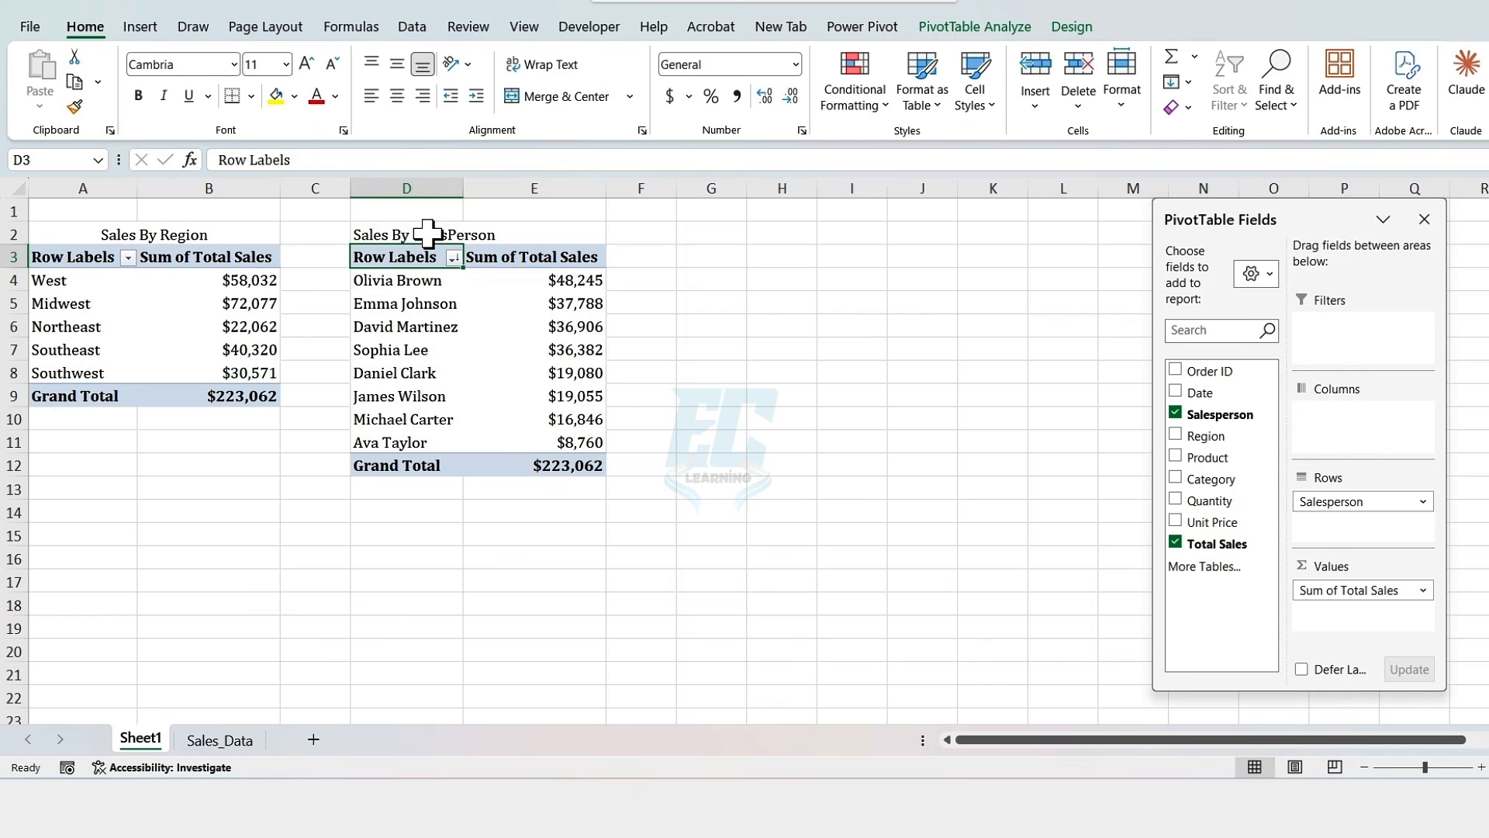
drag(426, 234, 535, 234)
click(566, 97)
- Format the "Sales By Region" title with a blue cell style, bold and size 12, and copy that formatting to the "Sales By SalesPerson" title
click(261, 236)
click(975, 98)
click(924, 475)
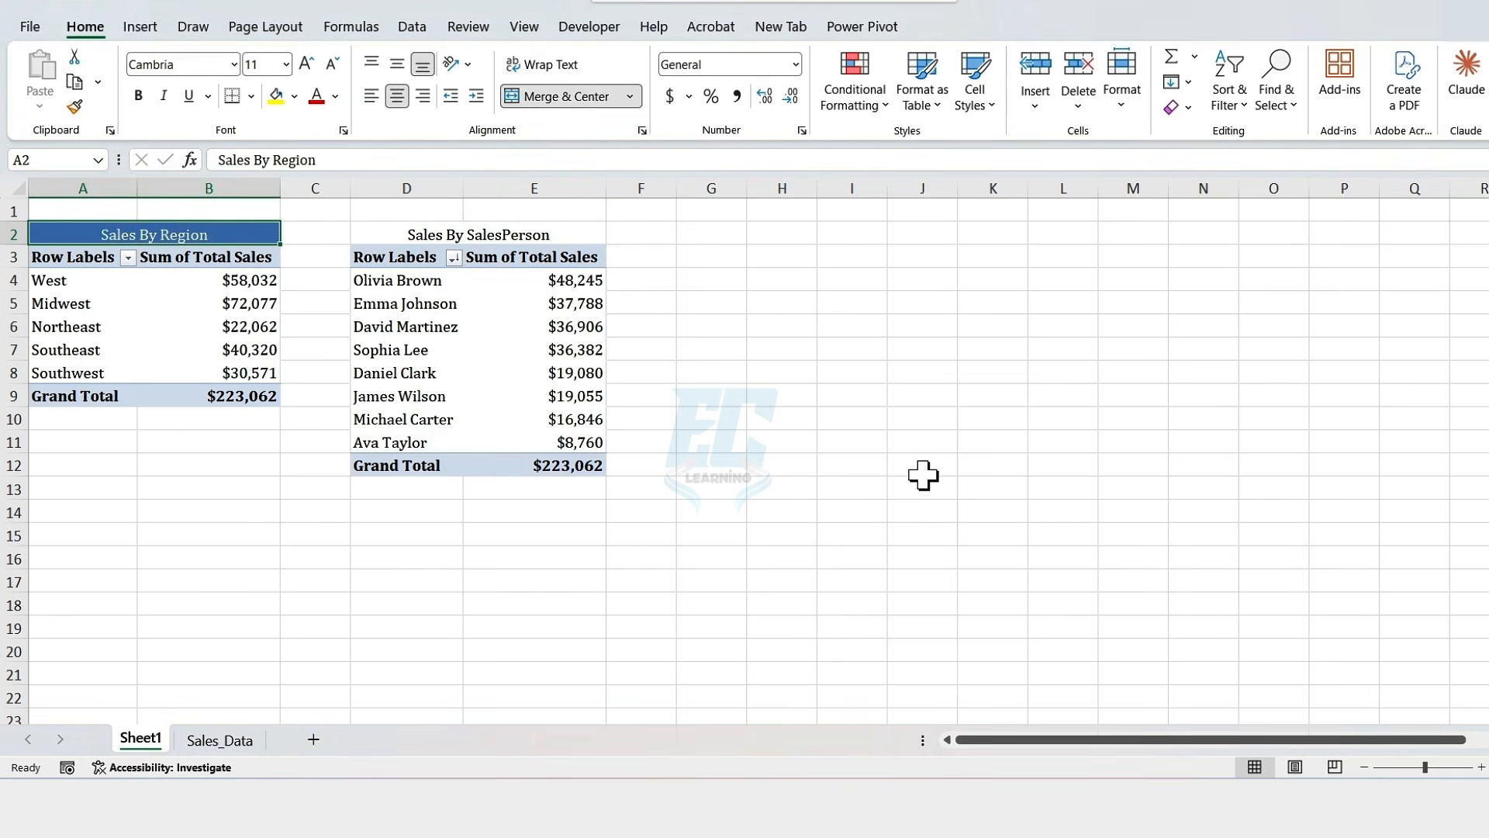
click(137, 96)
click(306, 63)
click(75, 107)
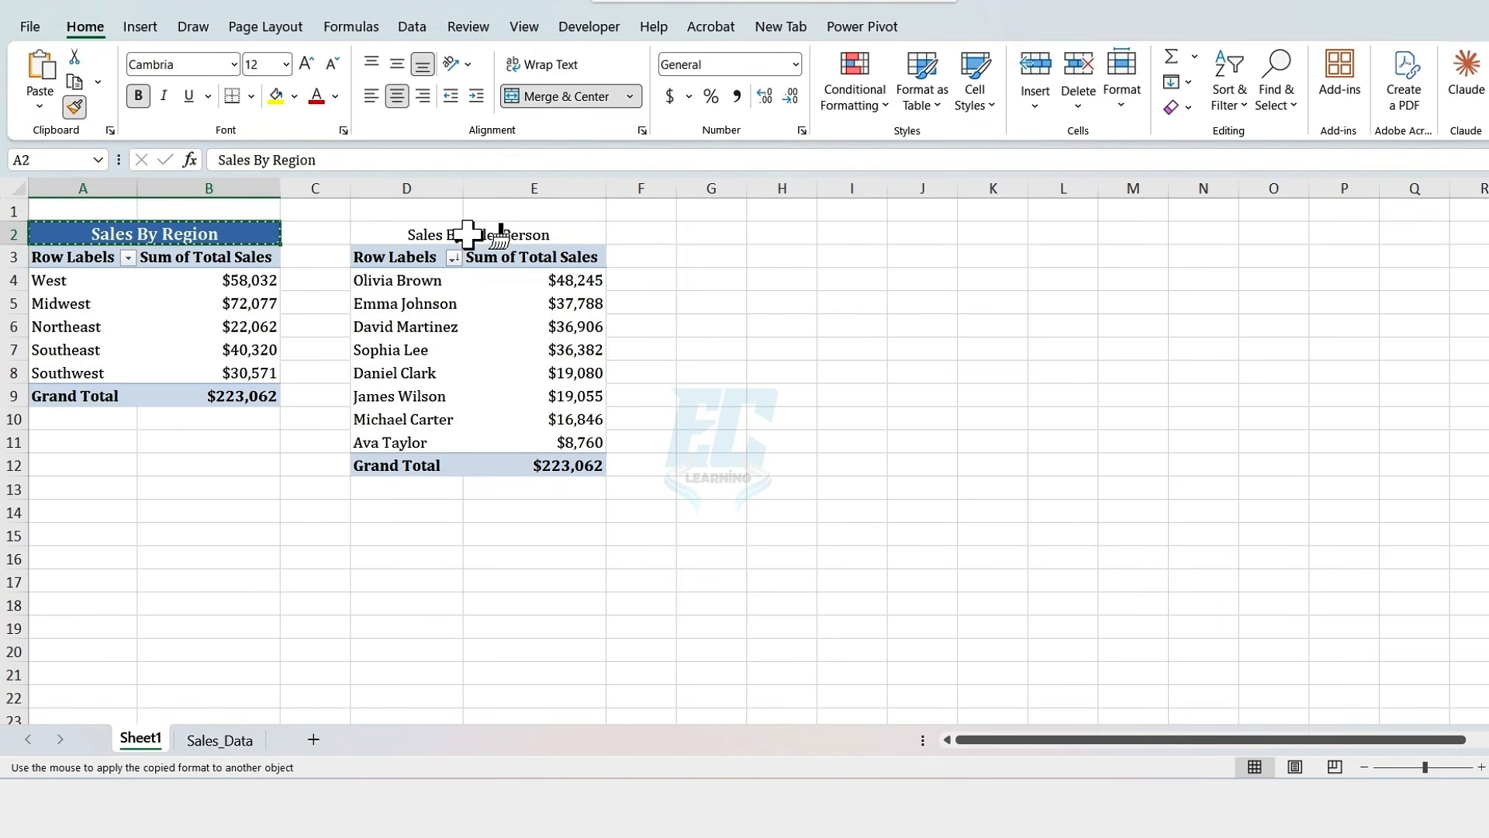
click(449, 233)
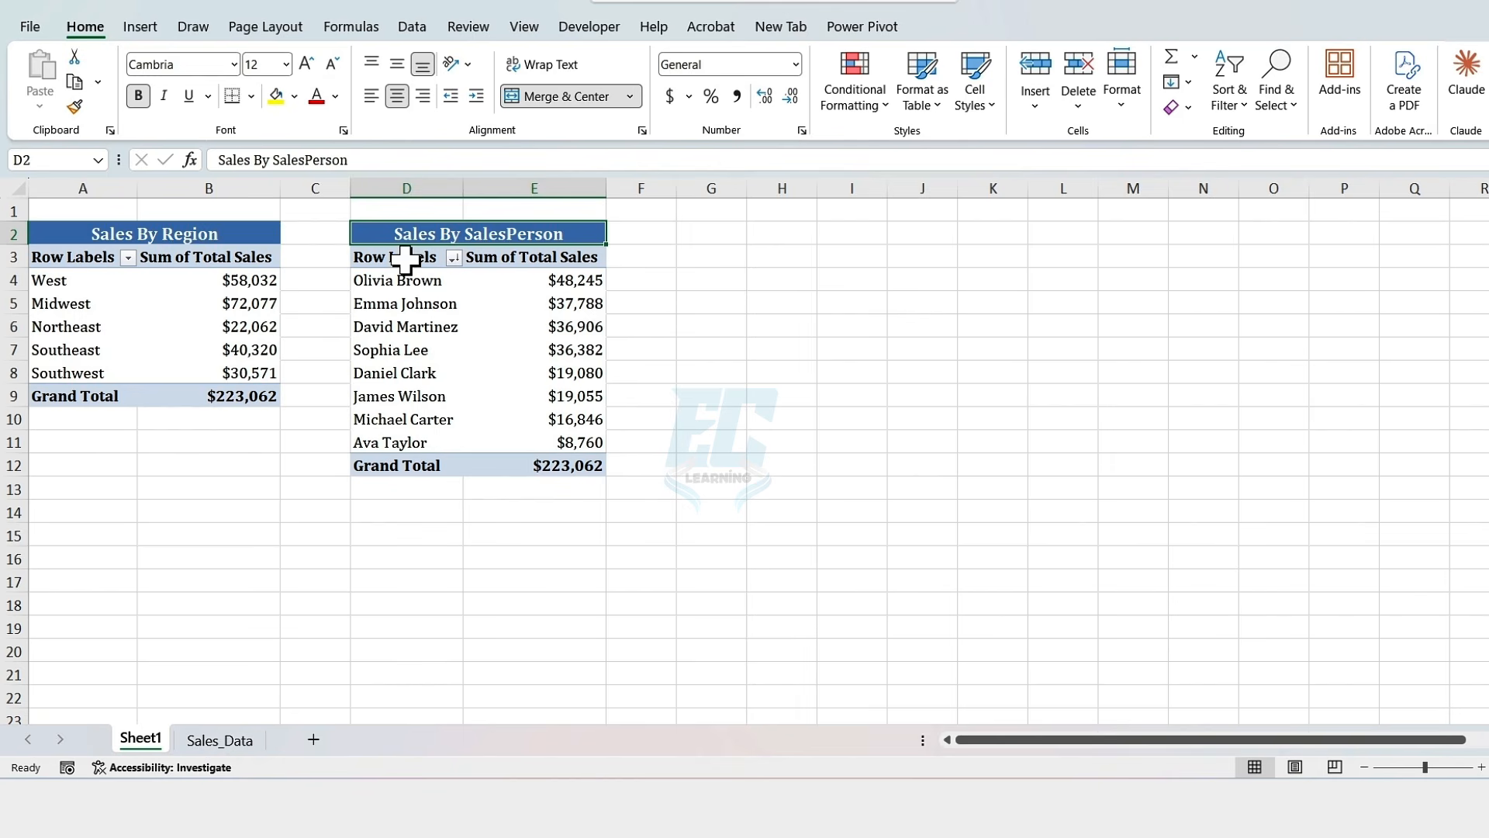
- Copy the salesperson PivotTable in D3:E12 to G3 and fit columns G and H to their contents
drag(405, 259, 574, 456)
key(ctrl+c)
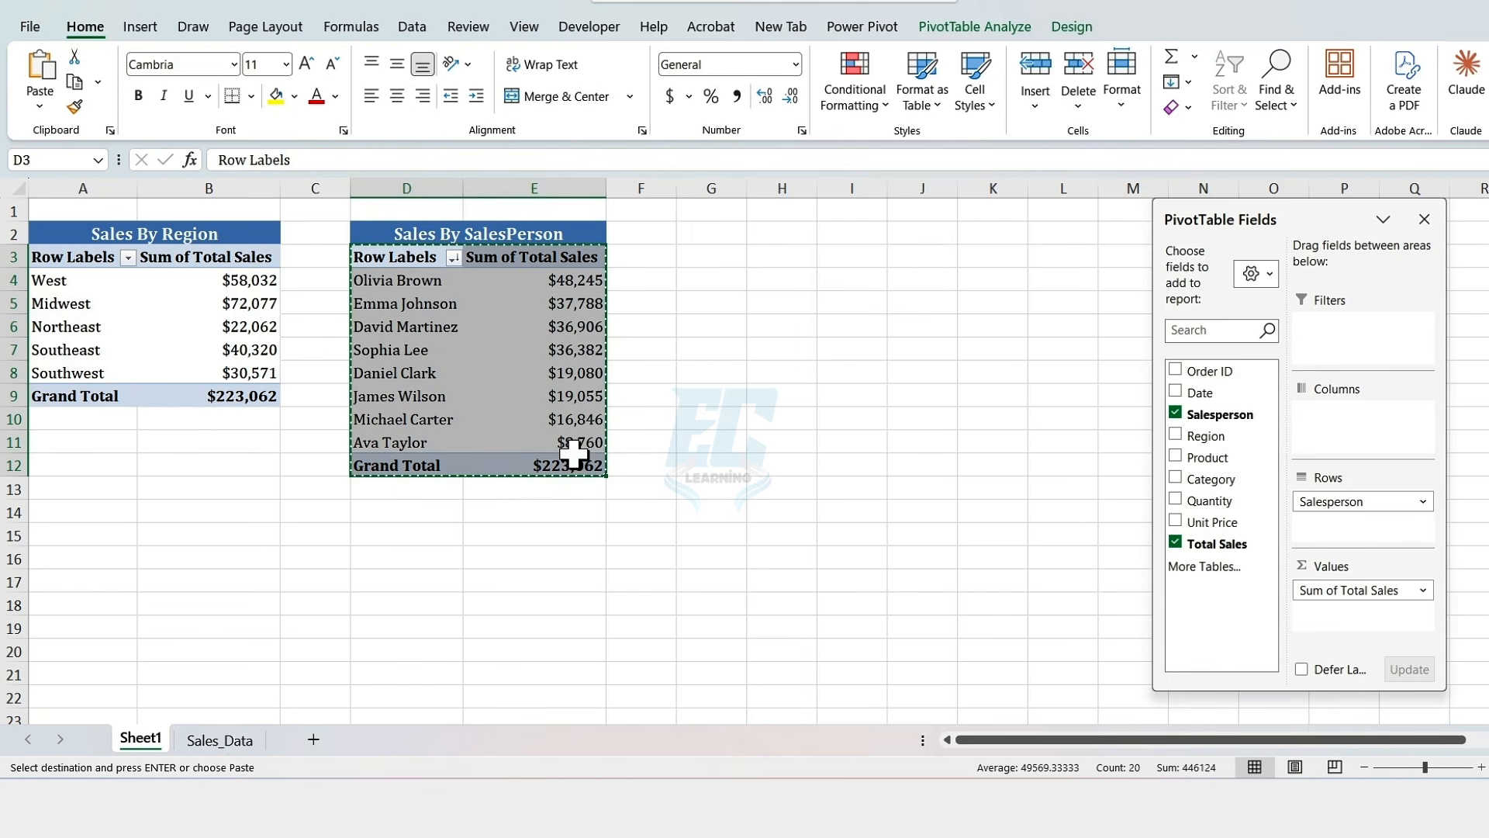
click(708, 253)
key(ctrl+v)
double_click(748, 188)
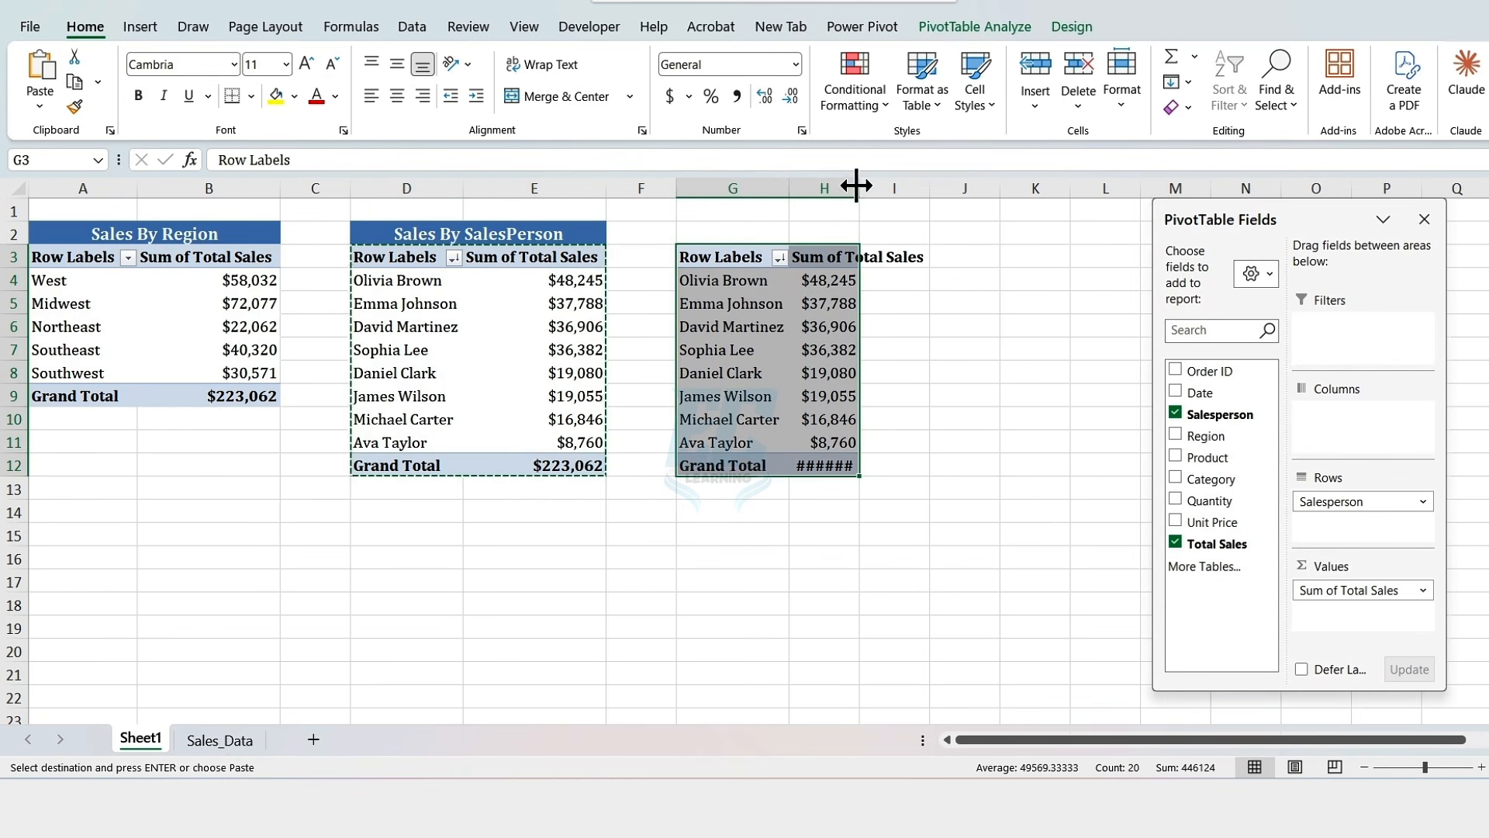
double_click(858, 188)
- Replace Salesperson with Category as the row field of the PivotTable copy at G3
mouse_move(1318, 501)
mouse_down()
mouse_move(1135, 473)
mouse_move(1338, 503)
mouse_up()
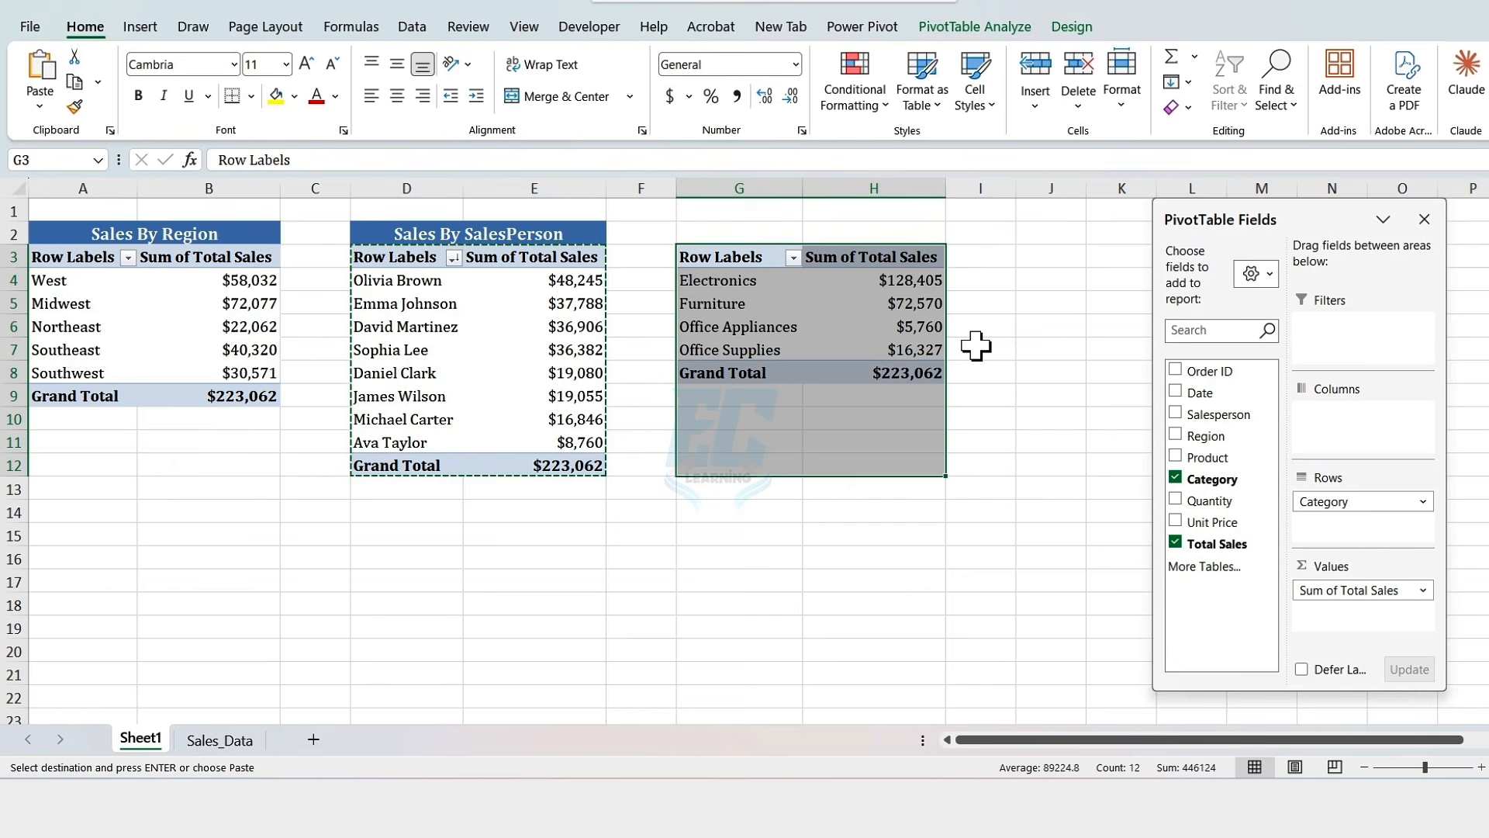
click(875, 258)
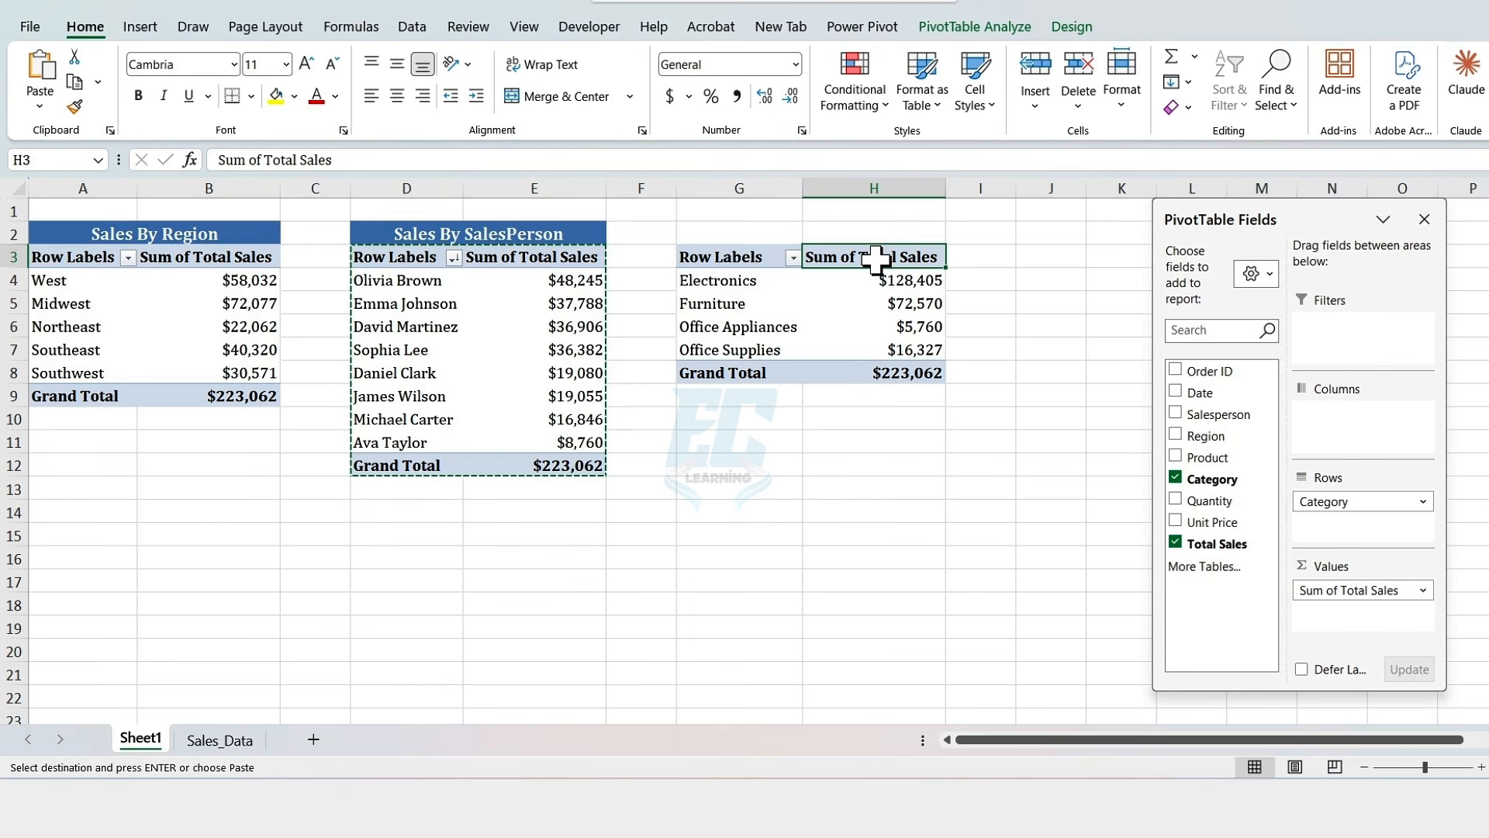
- Enter the title "Sales By Category" in G2 above the category PivotTable
click(799, 234)
text(Sales By Categh)
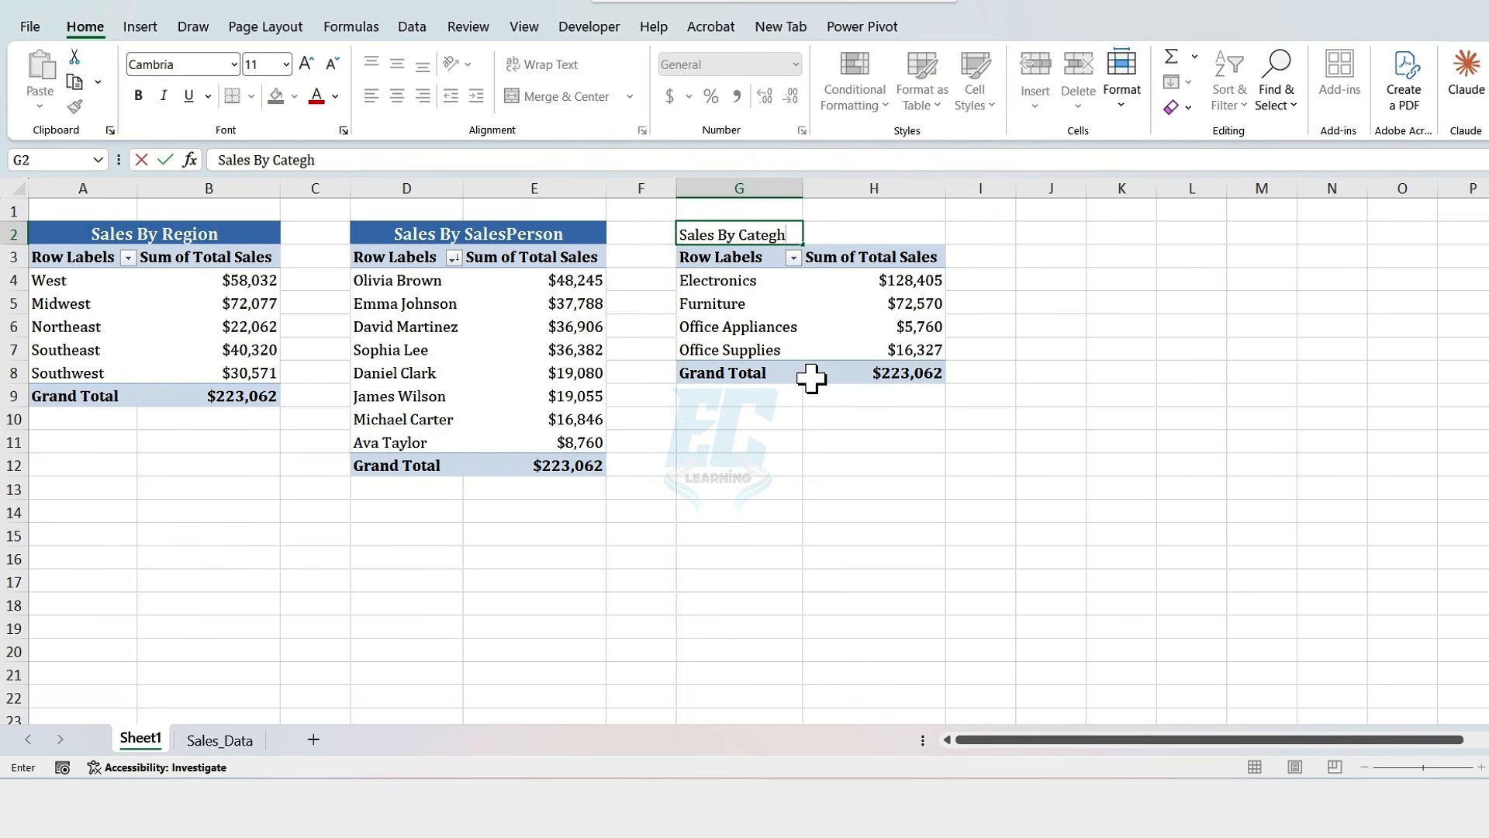
key(BackSpace)
text(ory)
key(Return)
- Copy the merged title formatting of "Sales By SalesPerson" onto the "Sales By Category" title in G2:H2
click(524, 237)
key(alt+h)
key(f)
key(p)
click(796, 236)
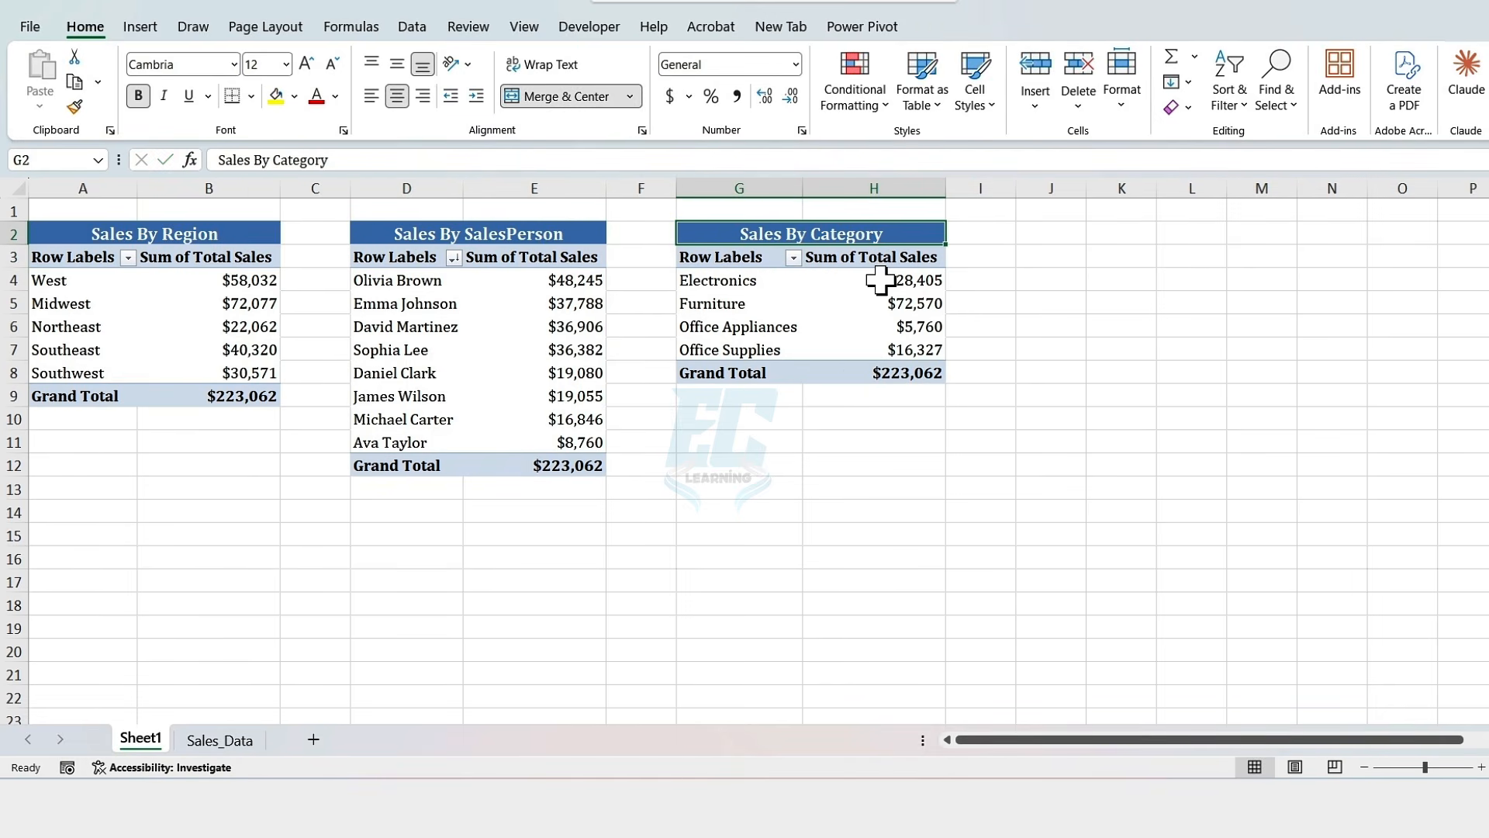
mouse_move(888, 318)
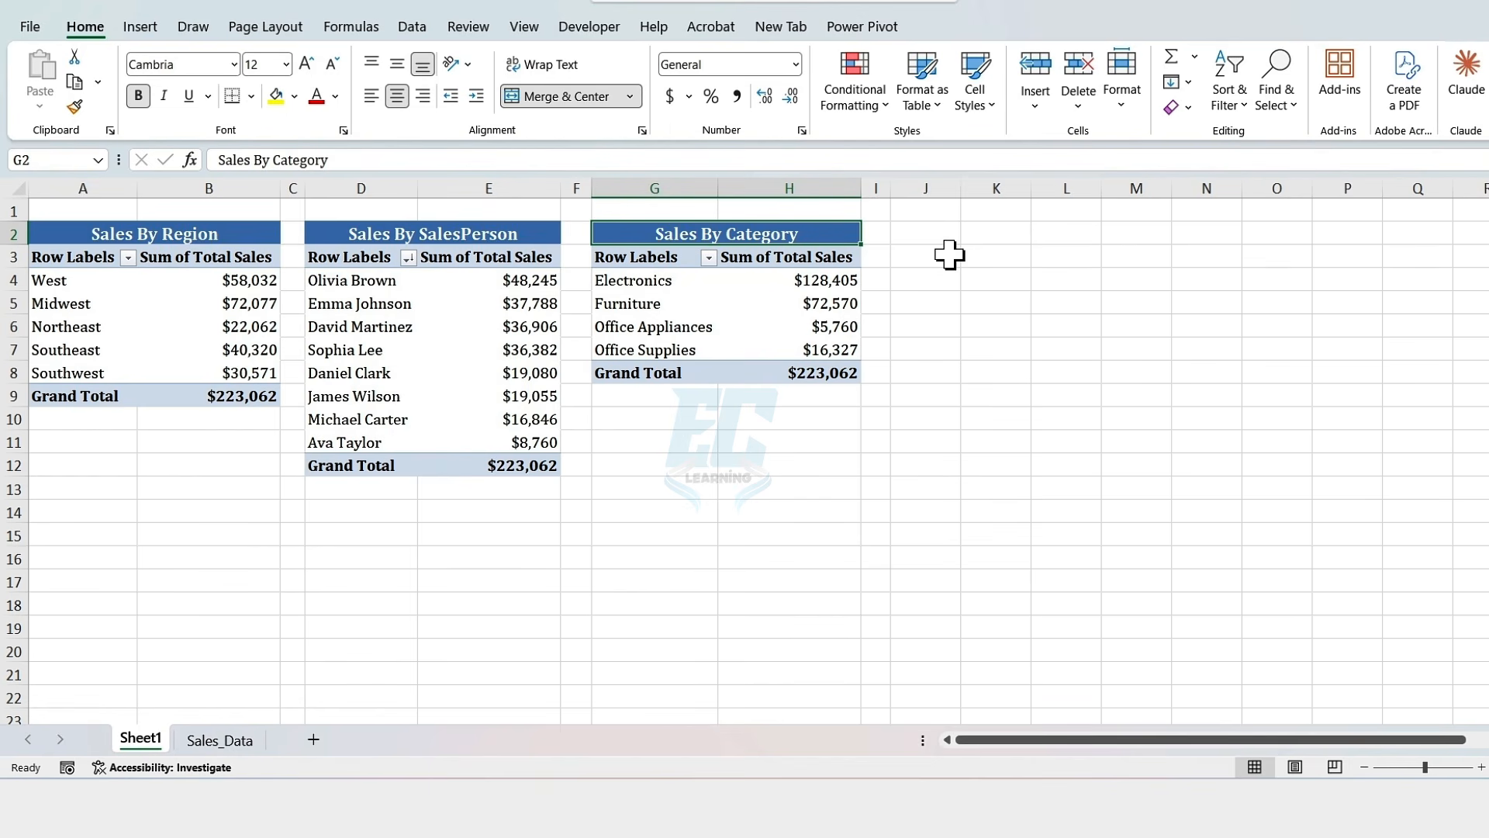
- Copy the category PivotTable in G3:H8 to J4 and fit columns J and K to their contents
drag(661, 256, 778, 363)
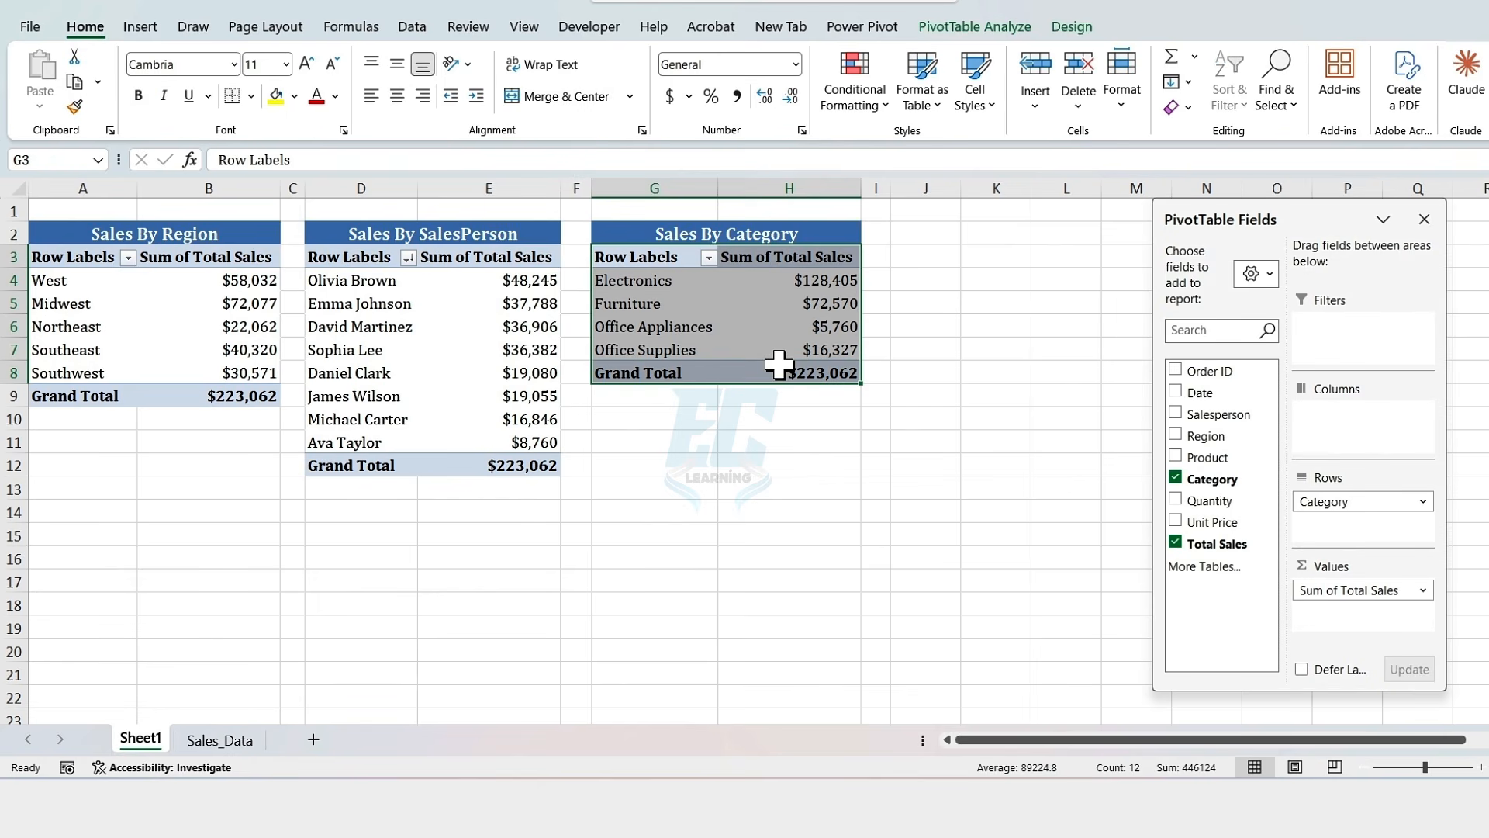
key(ctrl+c)
click(922, 276)
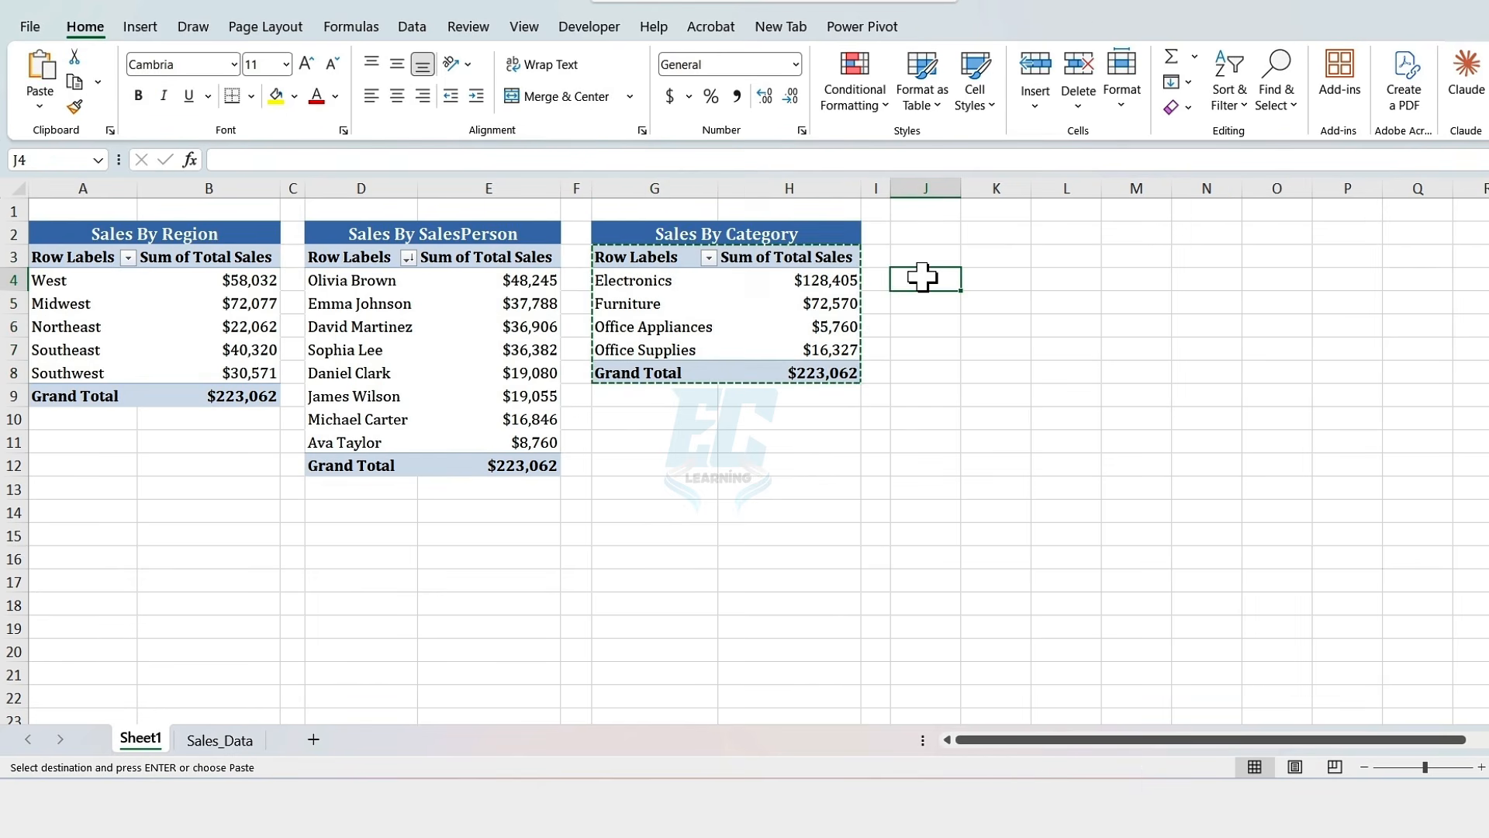
key(ctrl+v)
double_click(961, 188)
double_click(1087, 188)
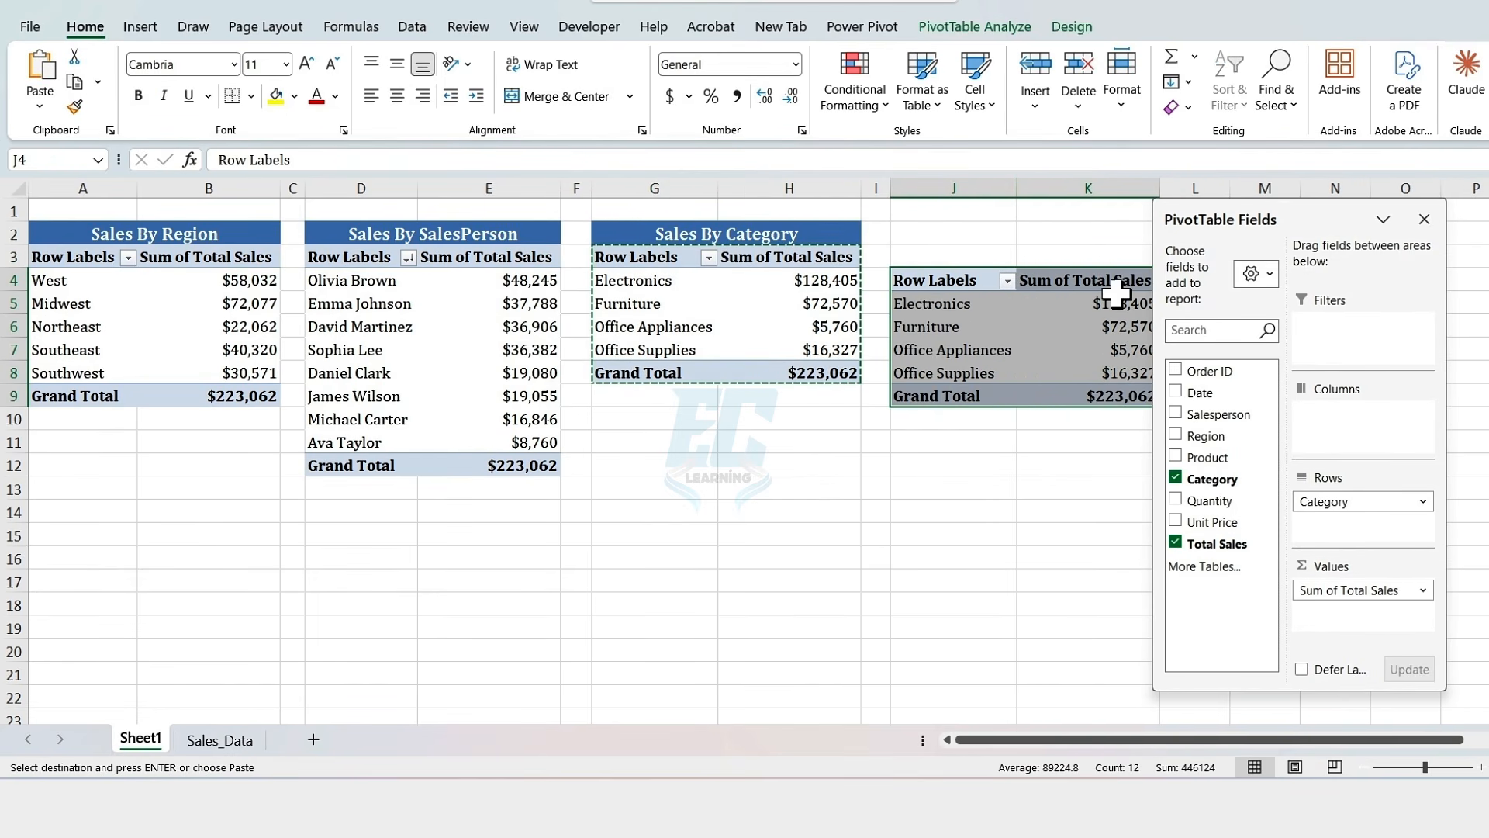
- Set the PivotTable copy at J4 to show Region as rows and the count of Order ID as values
drag(1323, 502, 1040, 469)
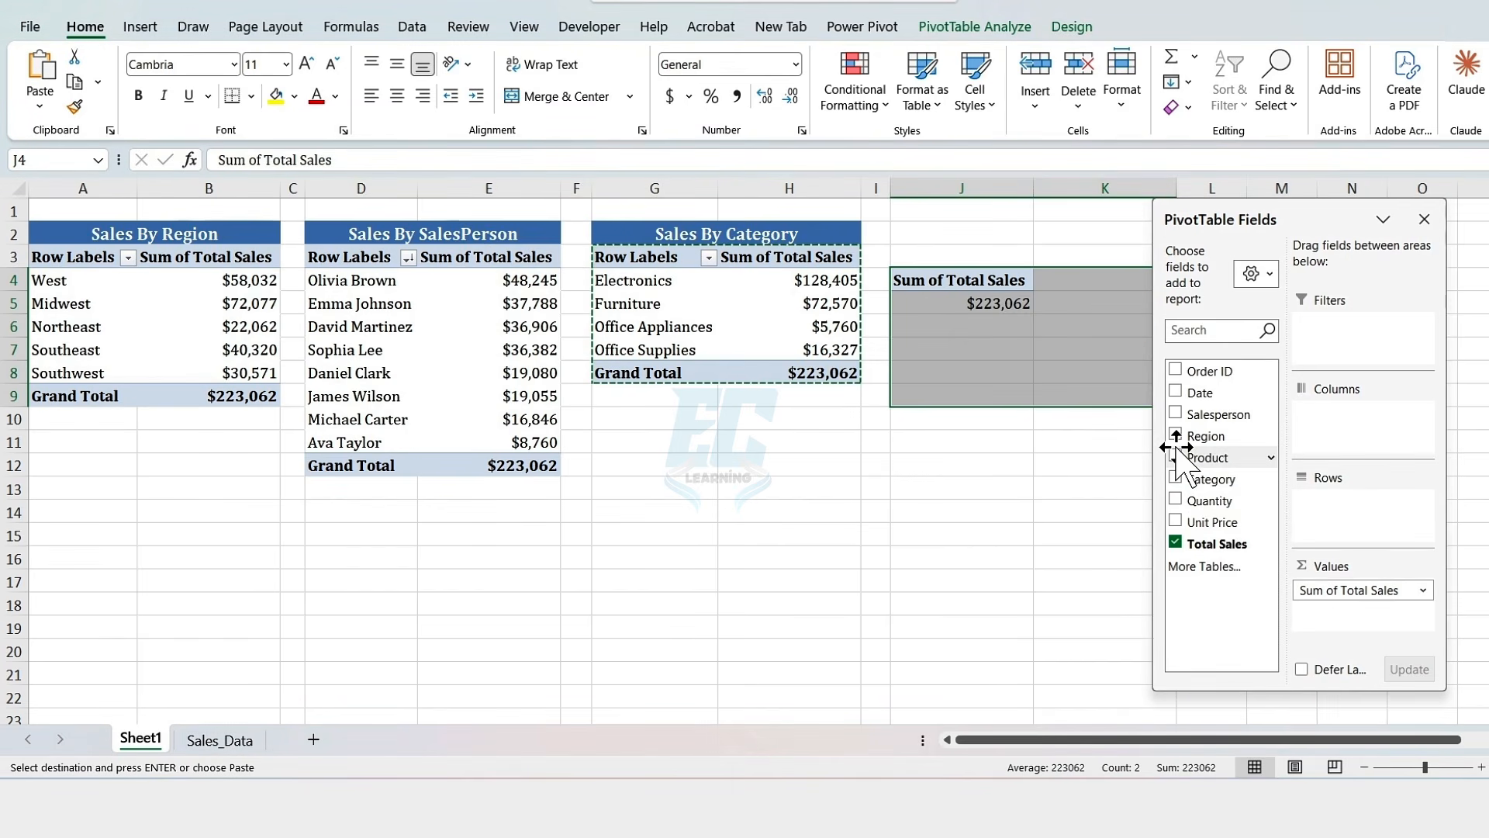
drag(1177, 450, 1334, 502)
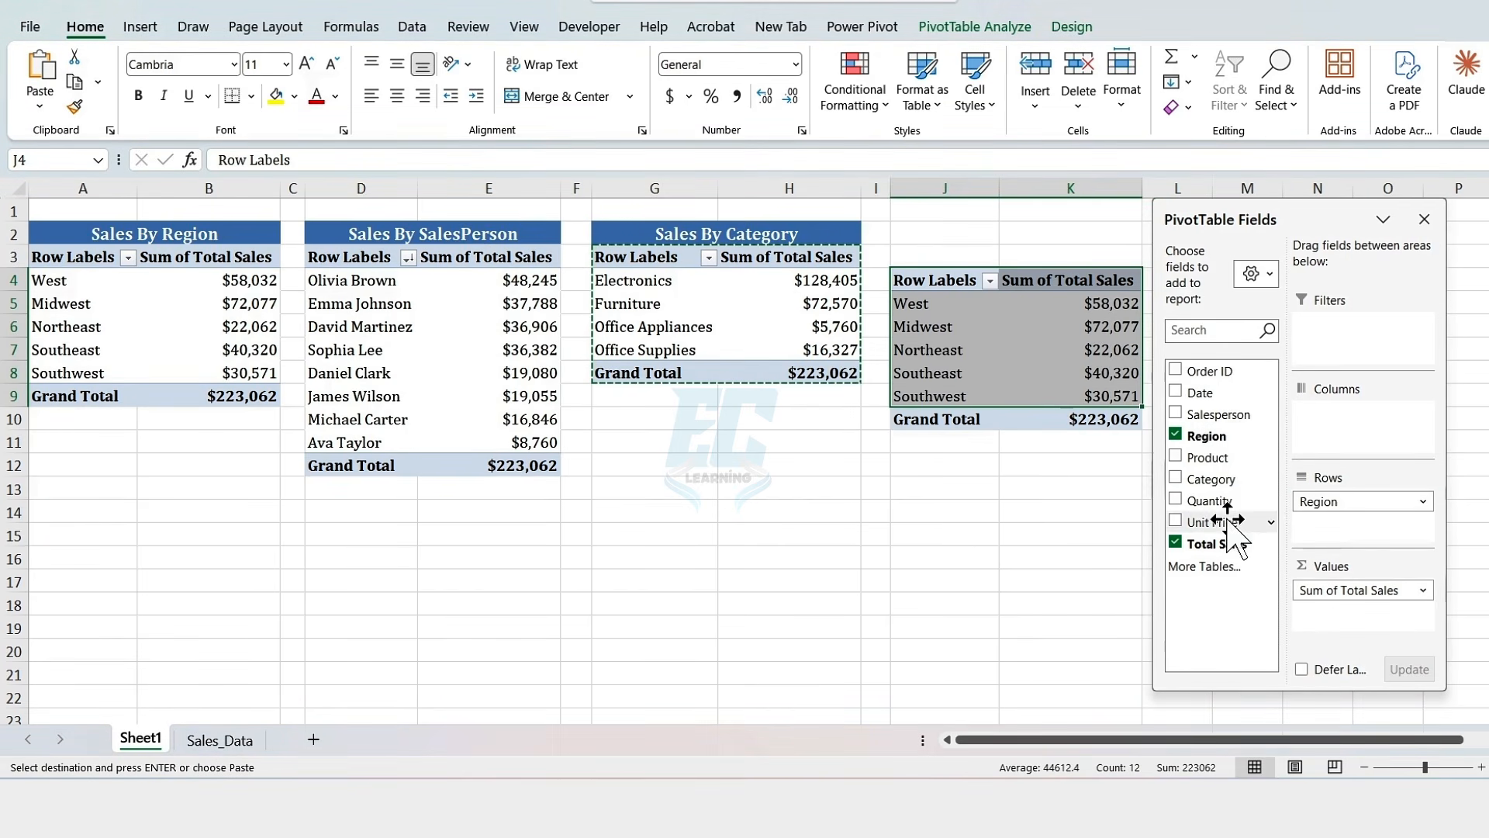
click(1175, 542)
drag(1198, 371, 1366, 617)
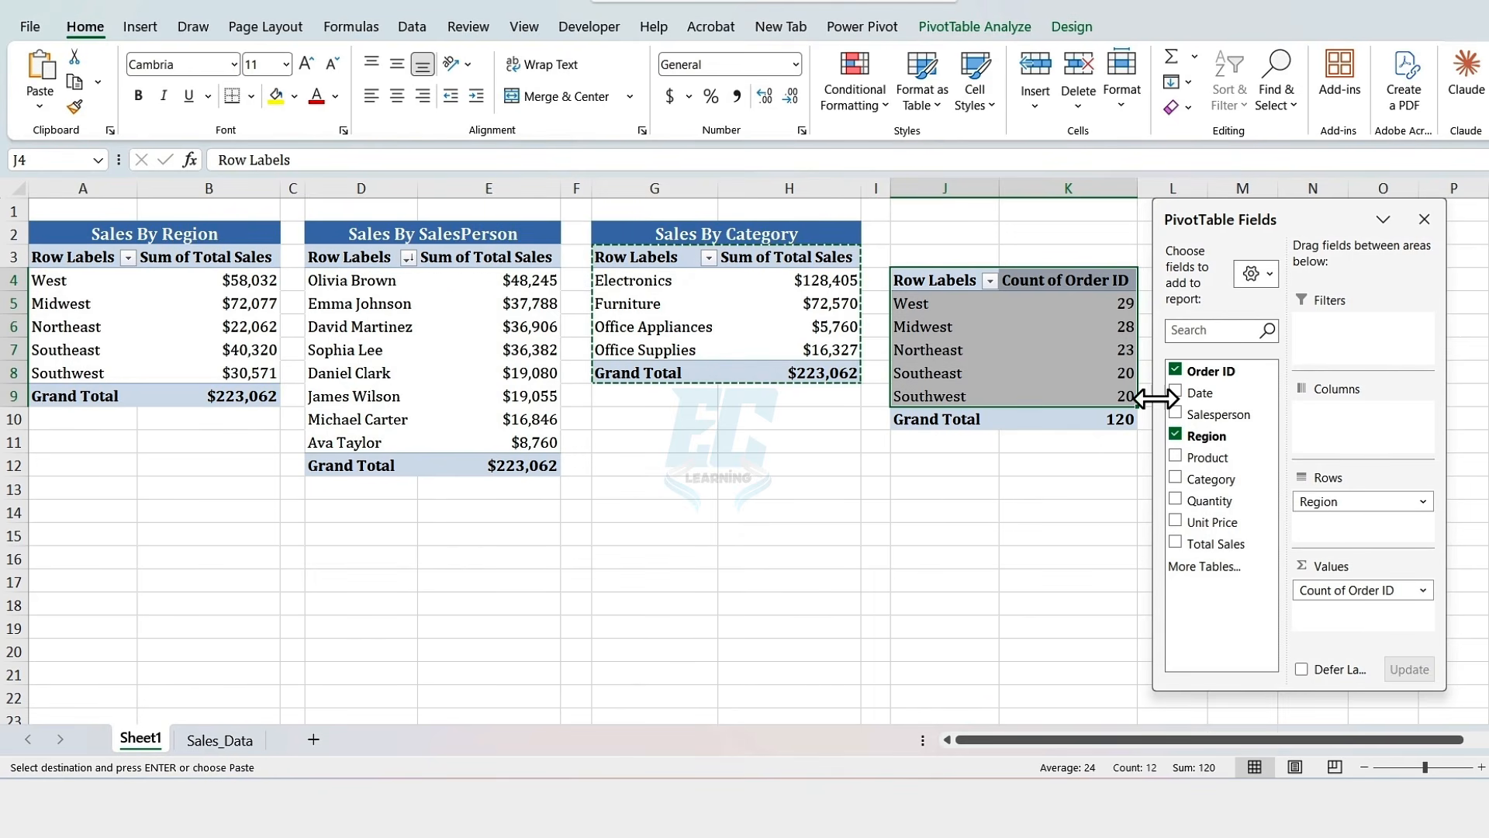
click(1107, 283)
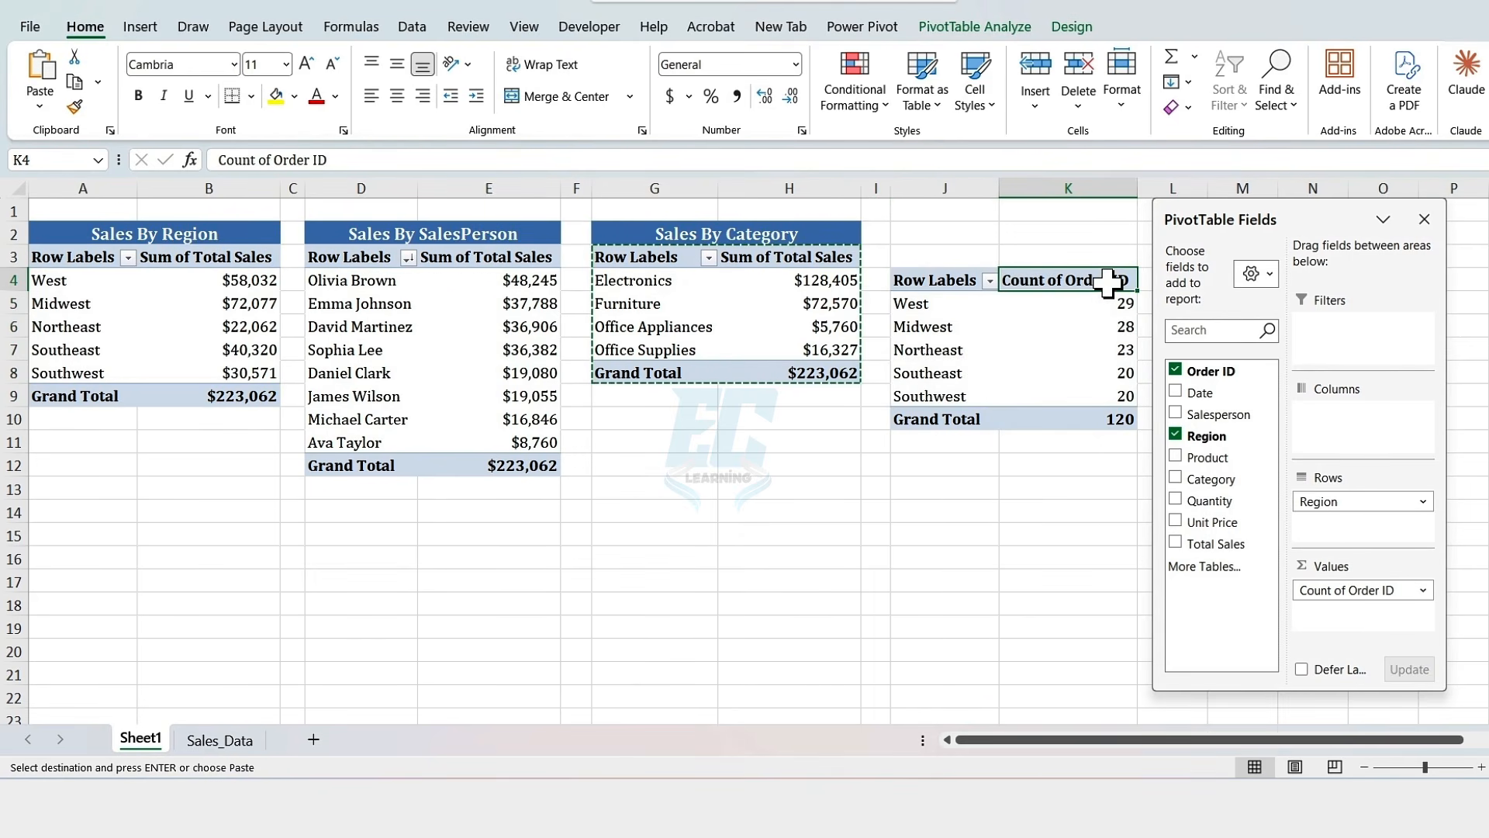
key(Escape)
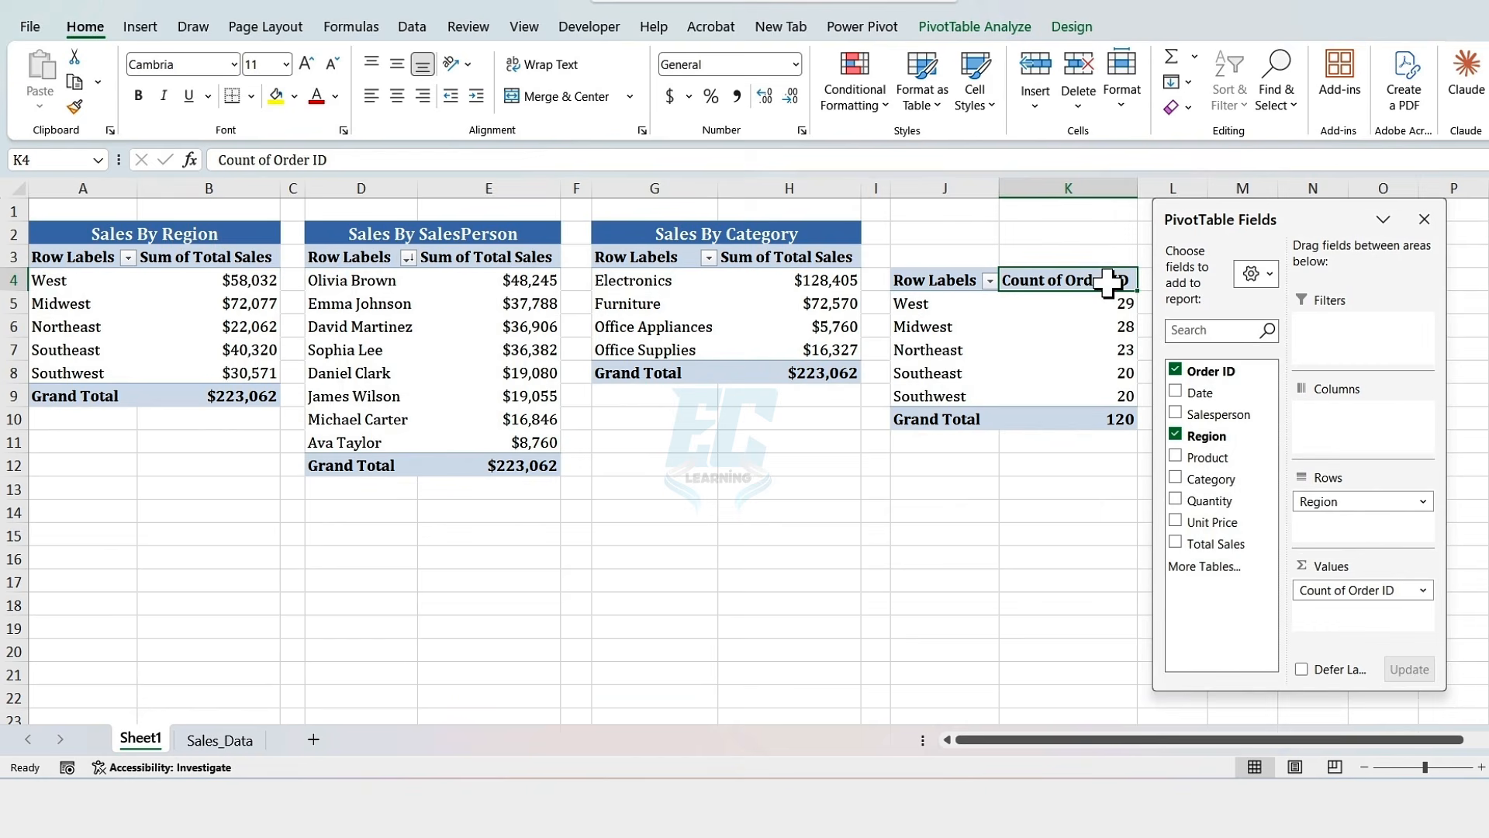
- Review the value field settings of the Order ID count, keeping Count as the calculation type
click(1420, 594)
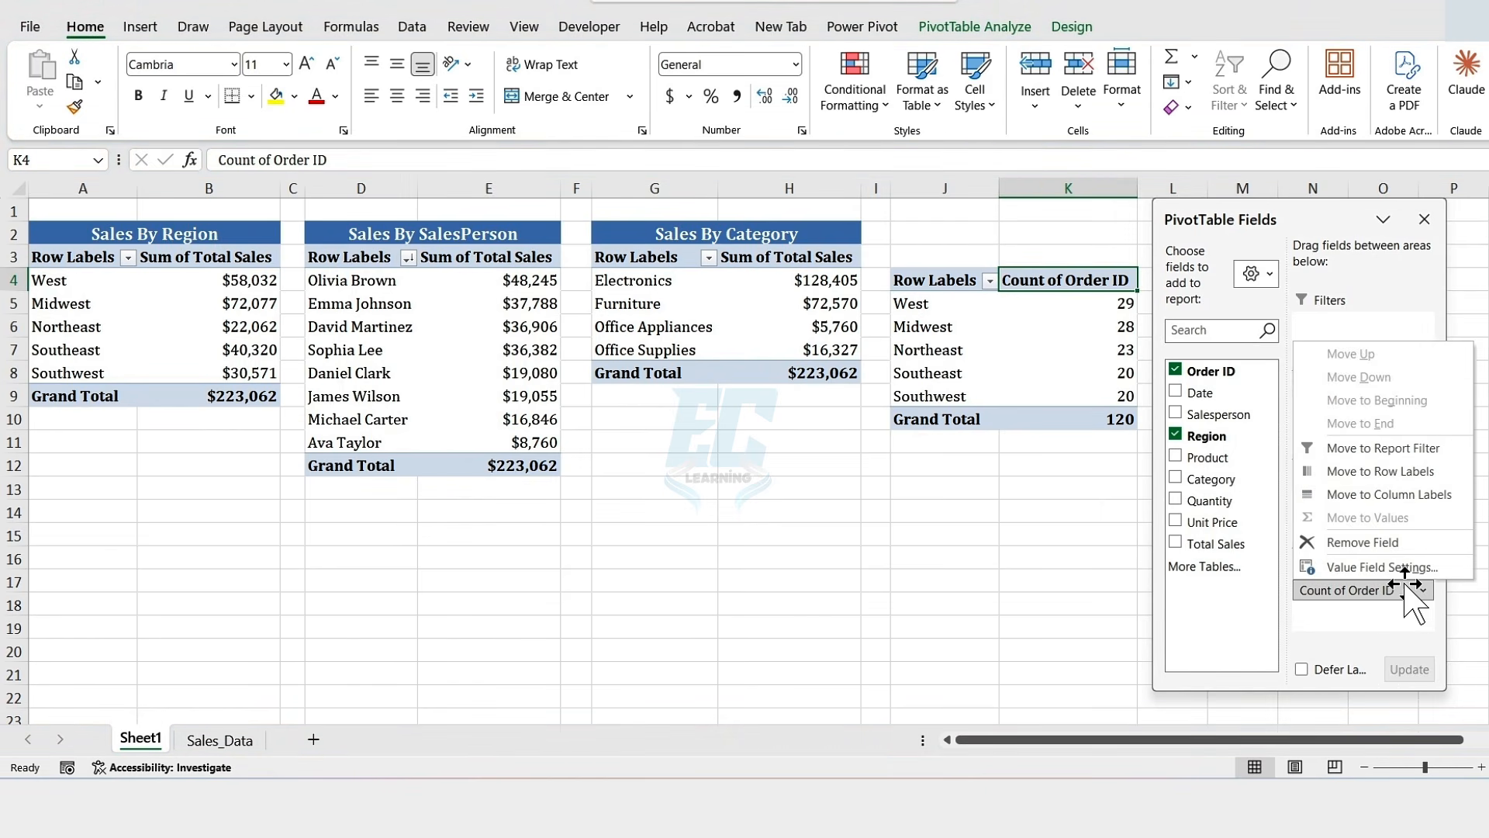
click(1399, 567)
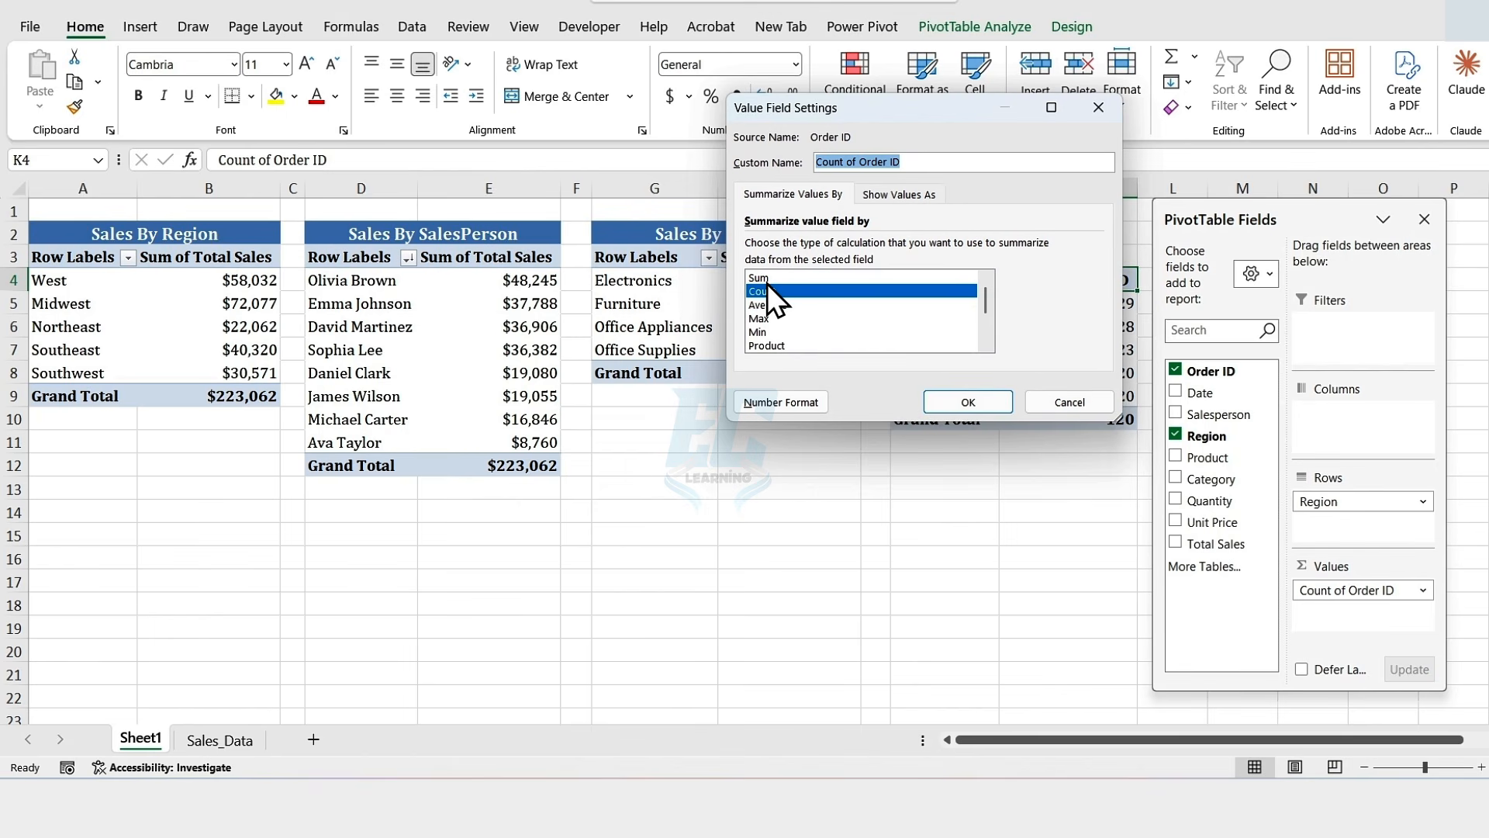
click(986, 404)
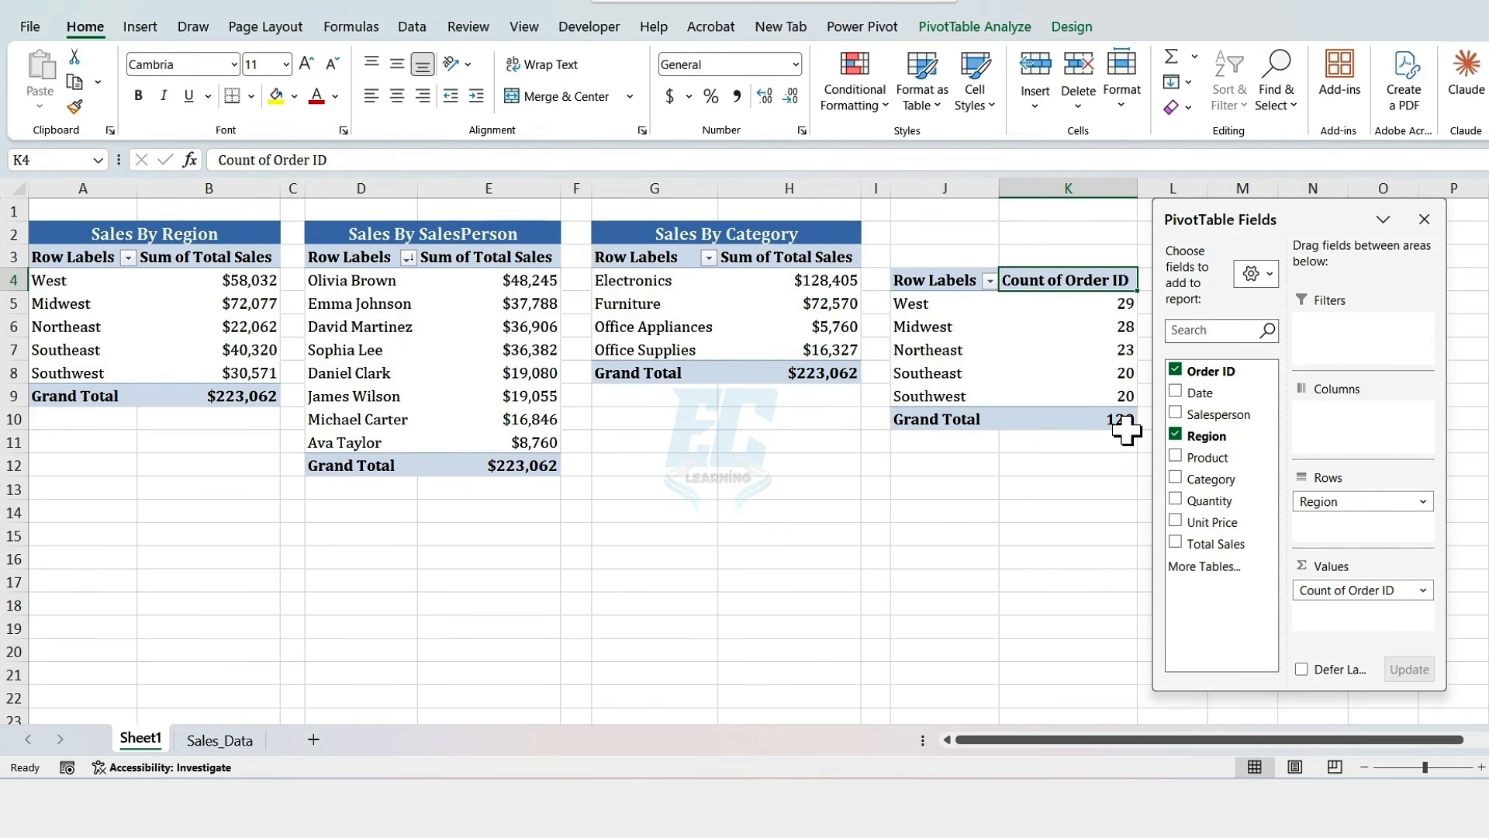
- Move the field list clear of the empty columns and copy the category PivotTable in G3:H8 to M4
drag(1245, 208, 370, 117)
drag(597, 256, 791, 371)
key(ctrl+c)
click(1235, 281)
key(ctrl+v)
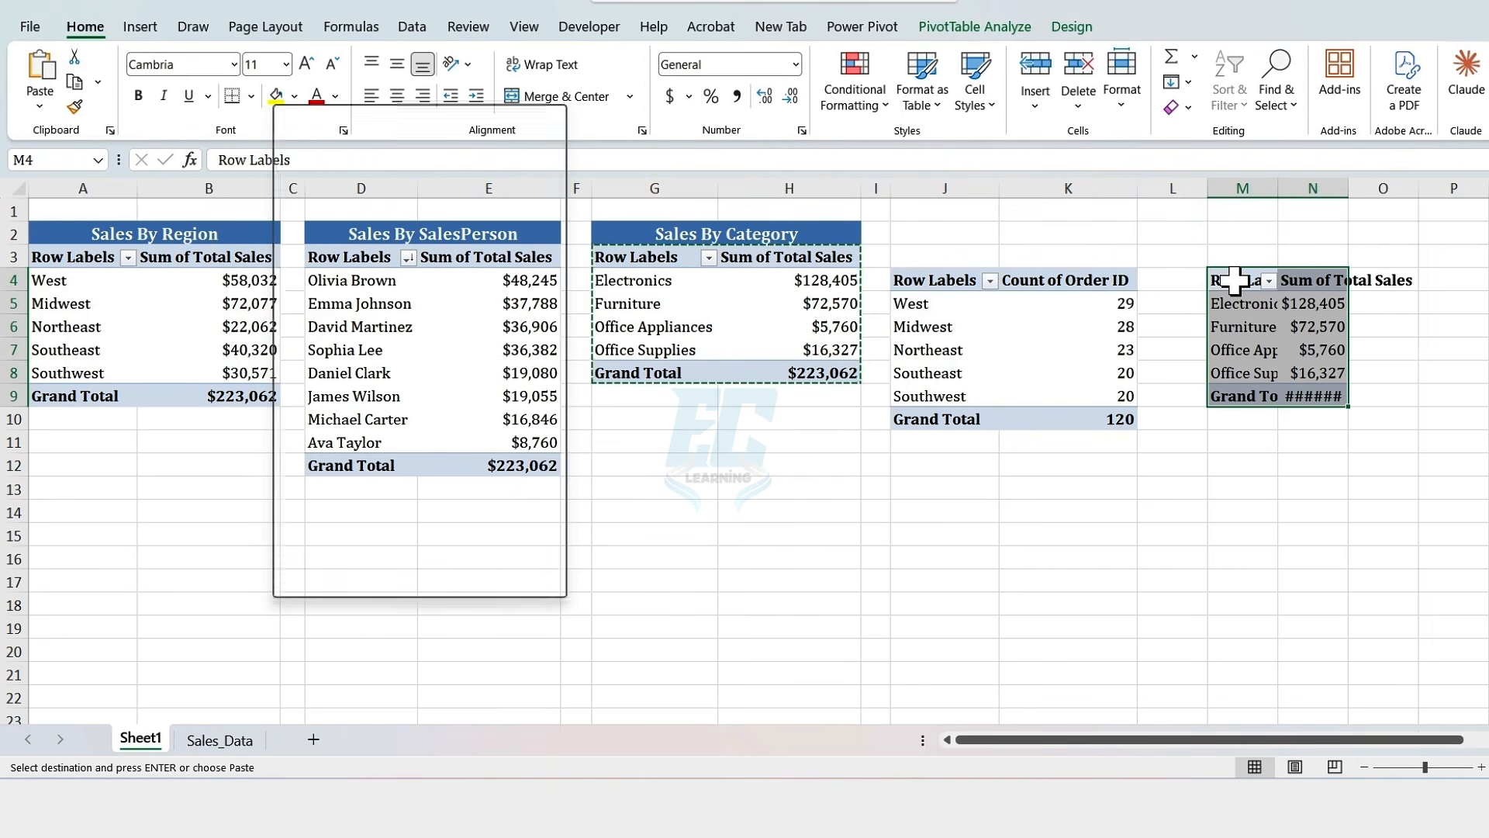
- Narrow column L and fit columns M and N to the contents of the new PivotTable copy
drag(1207, 188, 1167, 189)
double_click(1239, 186)
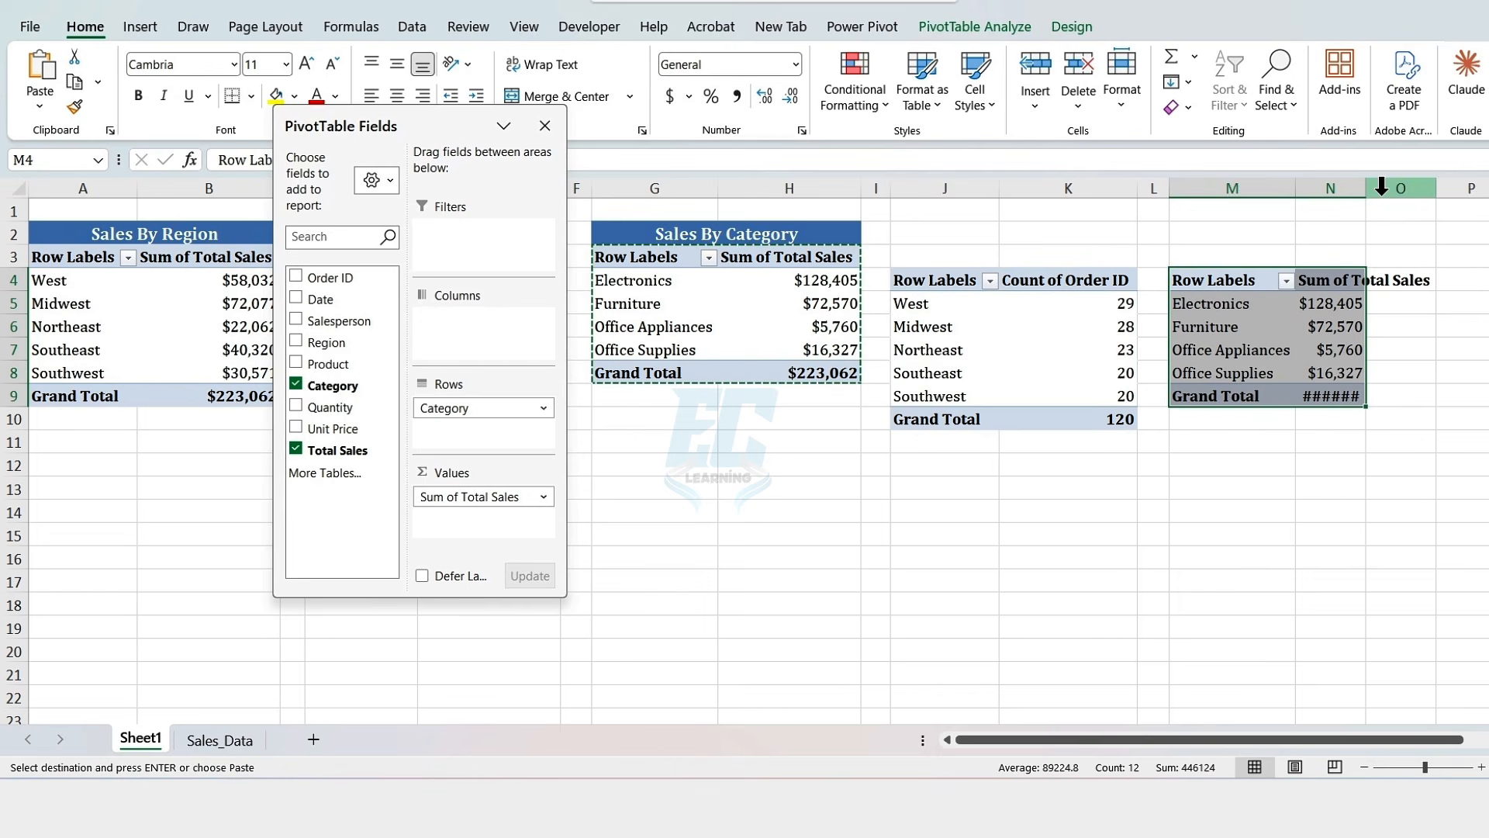
double_click(1365, 188)
- Rebuild the PivotTable at M4 with Region and Product as nested rows and the sum of Total Sales as values
click(1248, 280)
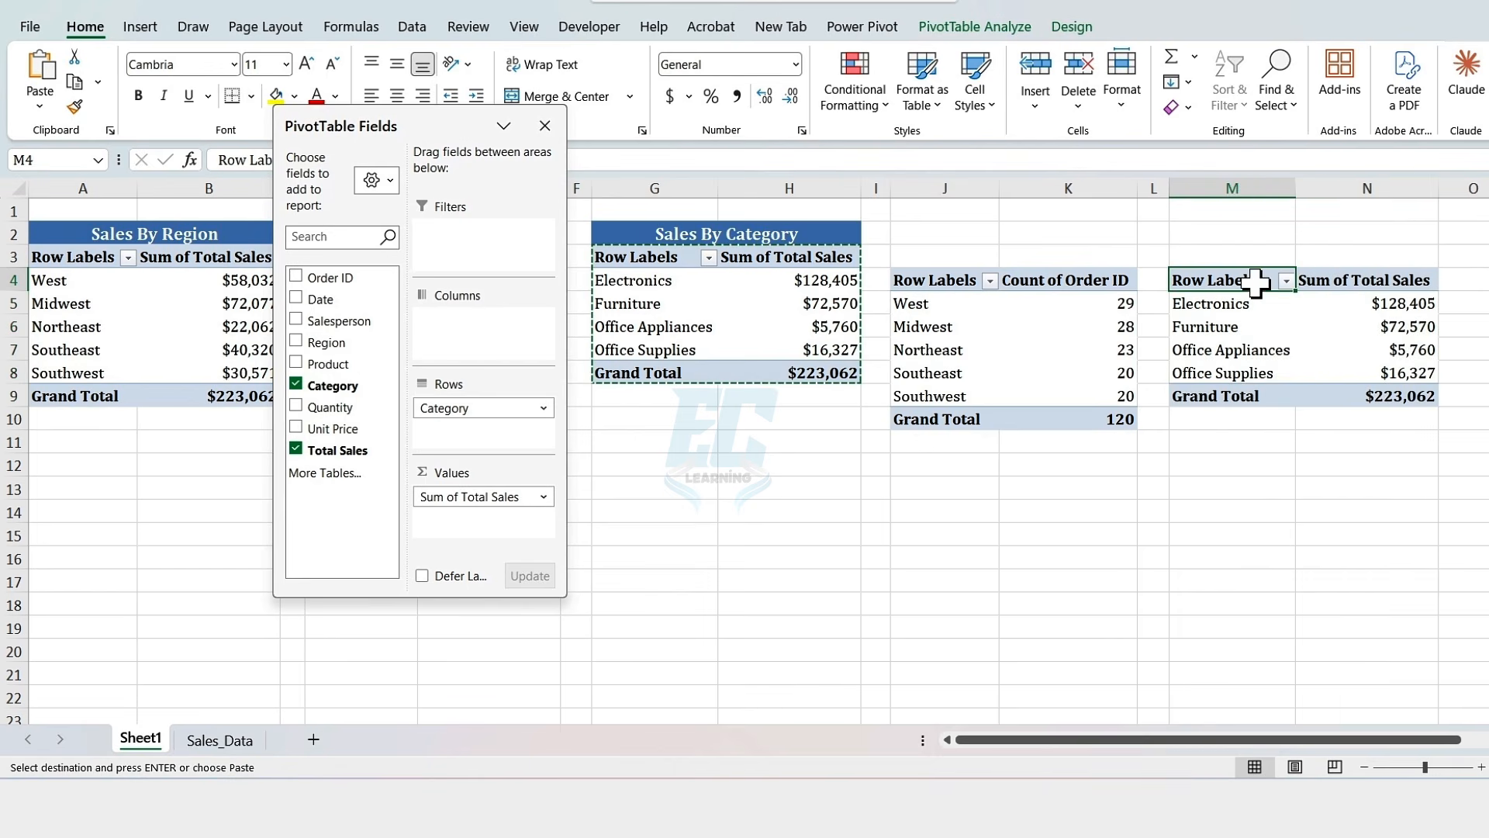
click(295, 385)
click(295, 448)
drag(295, 348, 465, 419)
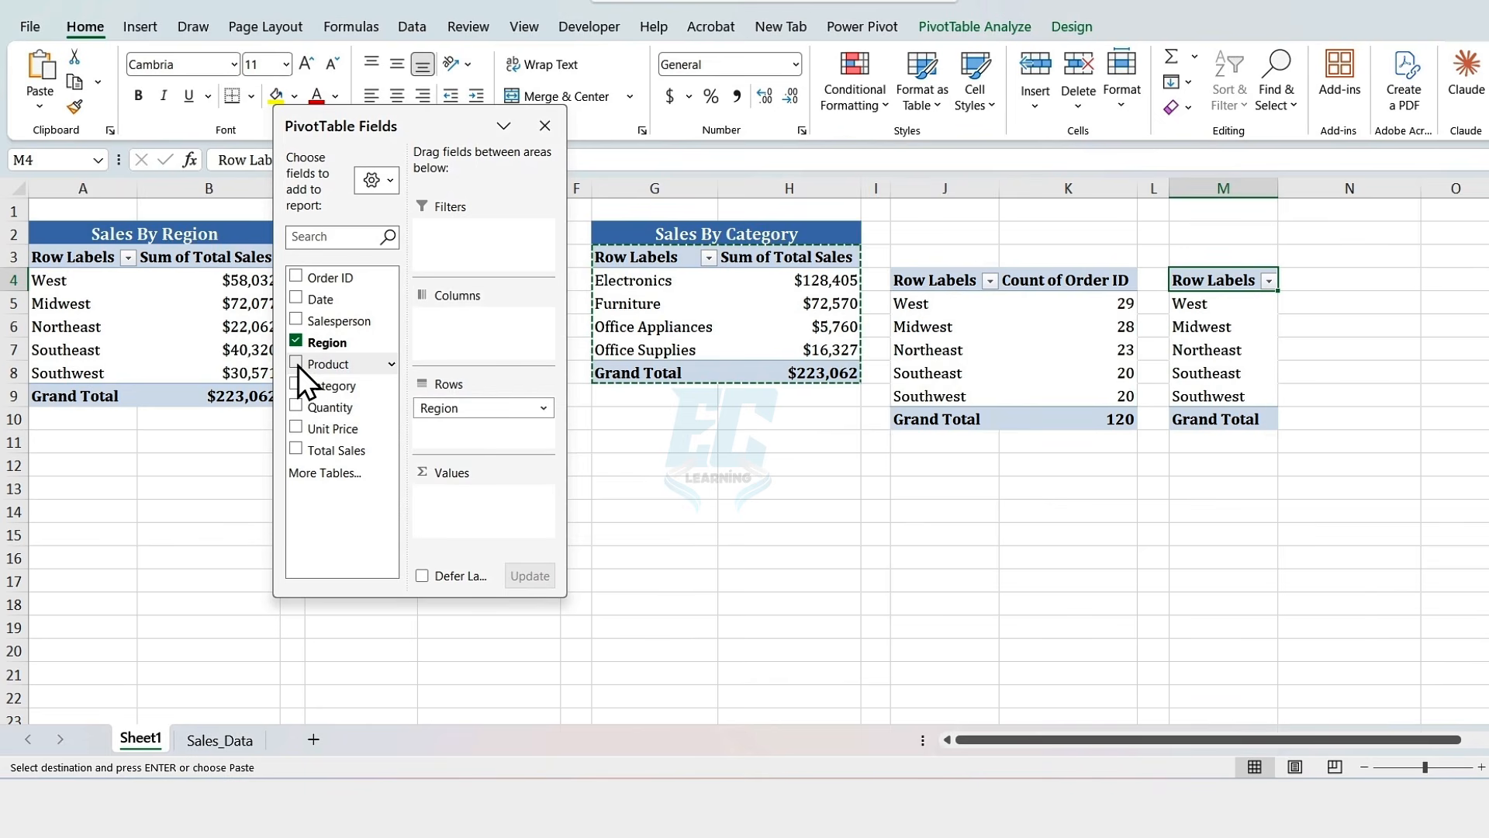
drag(306, 364, 456, 438)
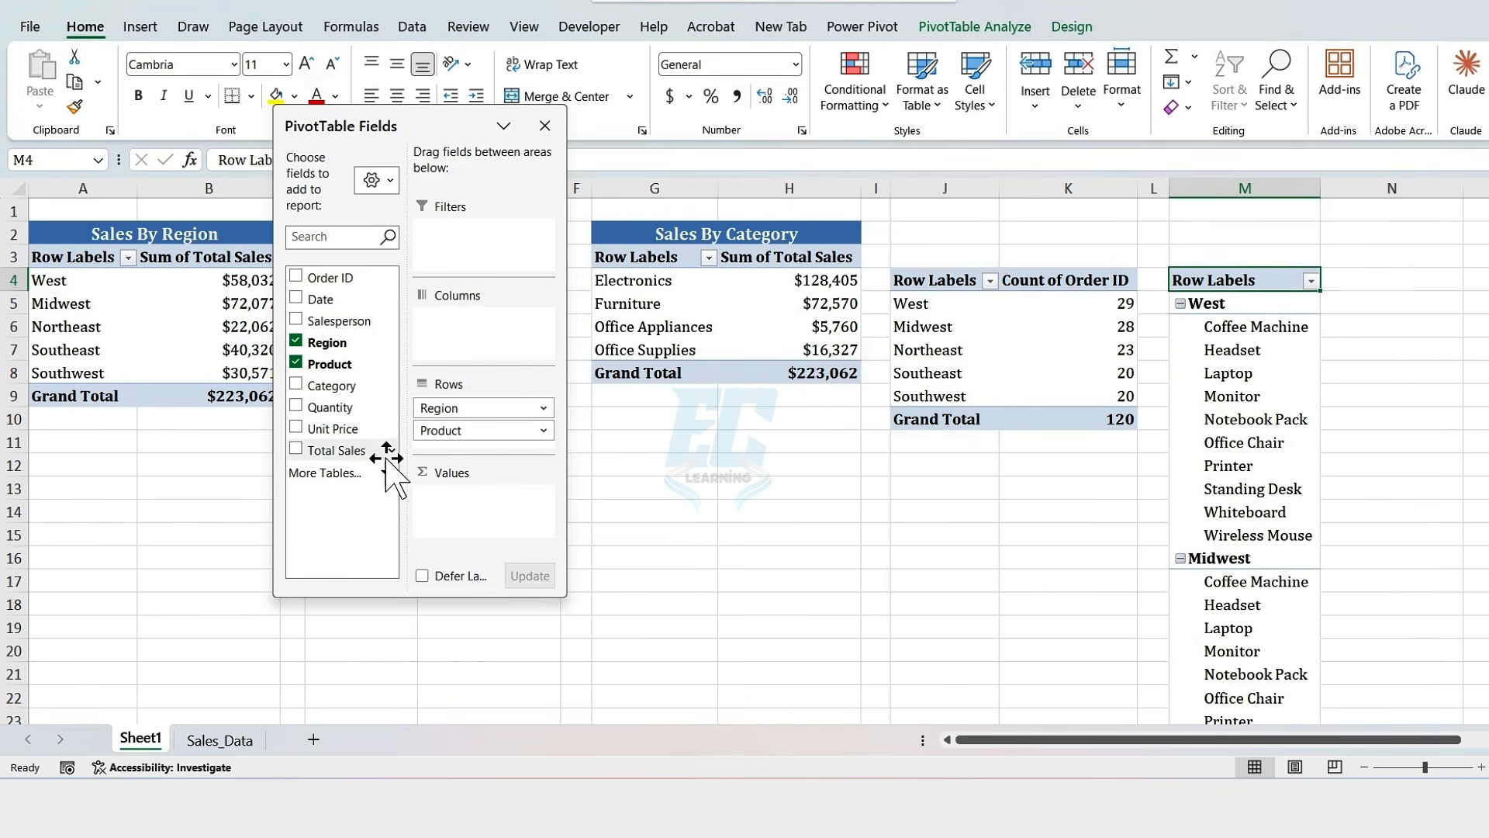
drag(315, 450, 344, 456)
drag(480, 525, 473, 504)
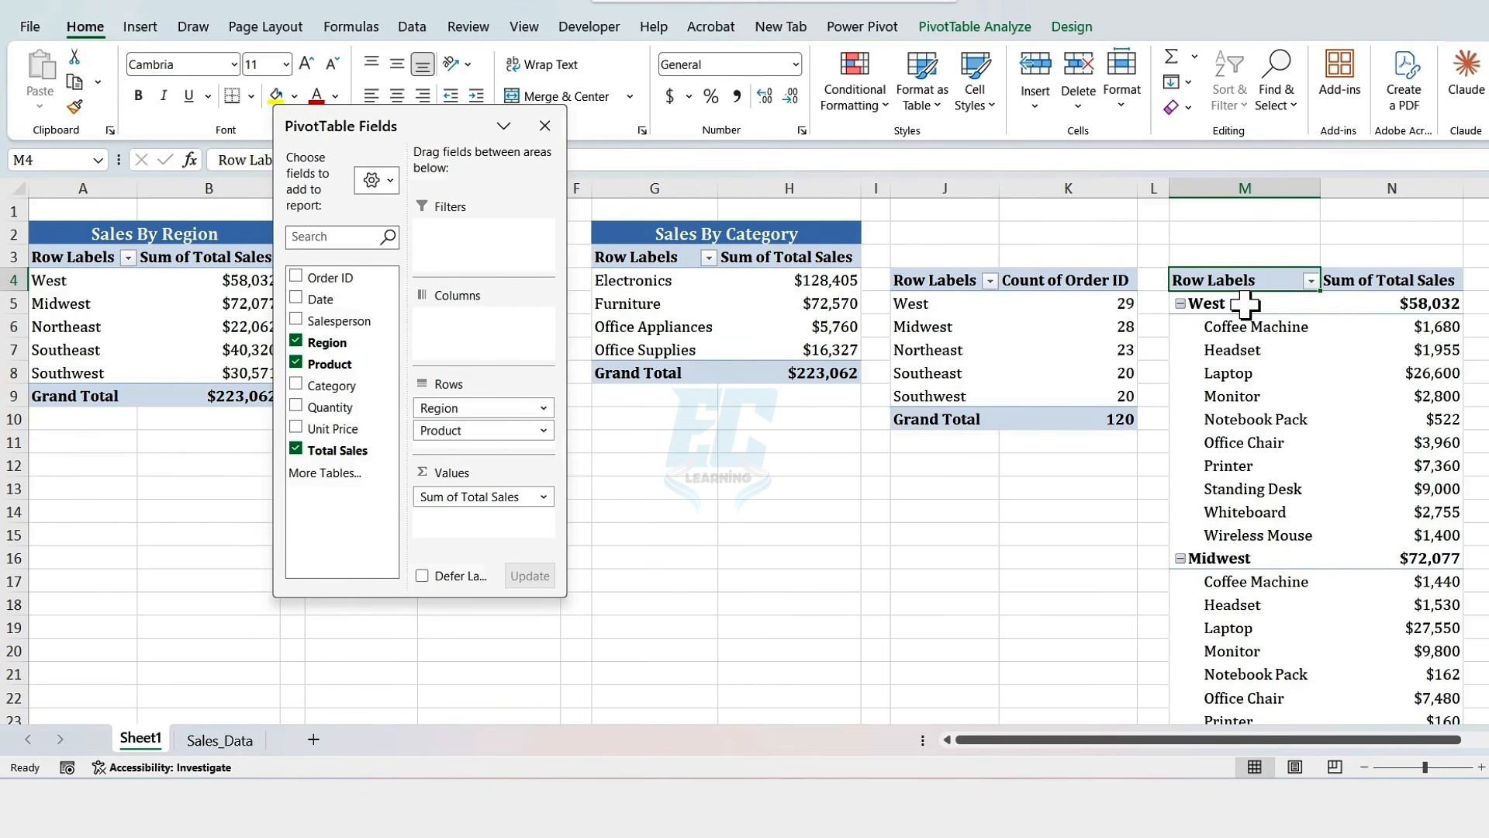
- Collapse and re-expand the product rows of the West region in the PivotTable at M4
click(1218, 305)
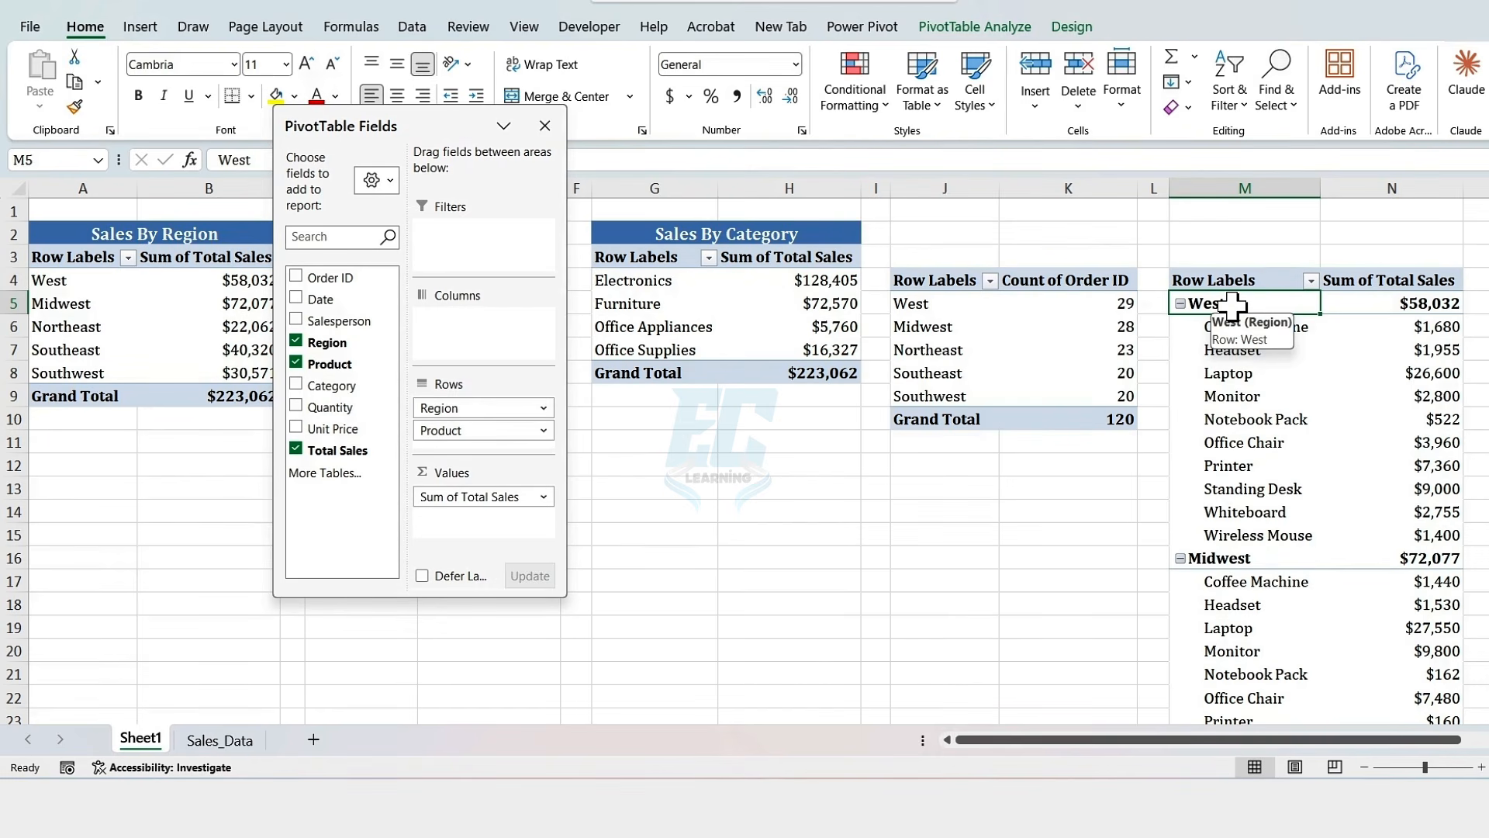
click(1184, 307)
click(1184, 307)
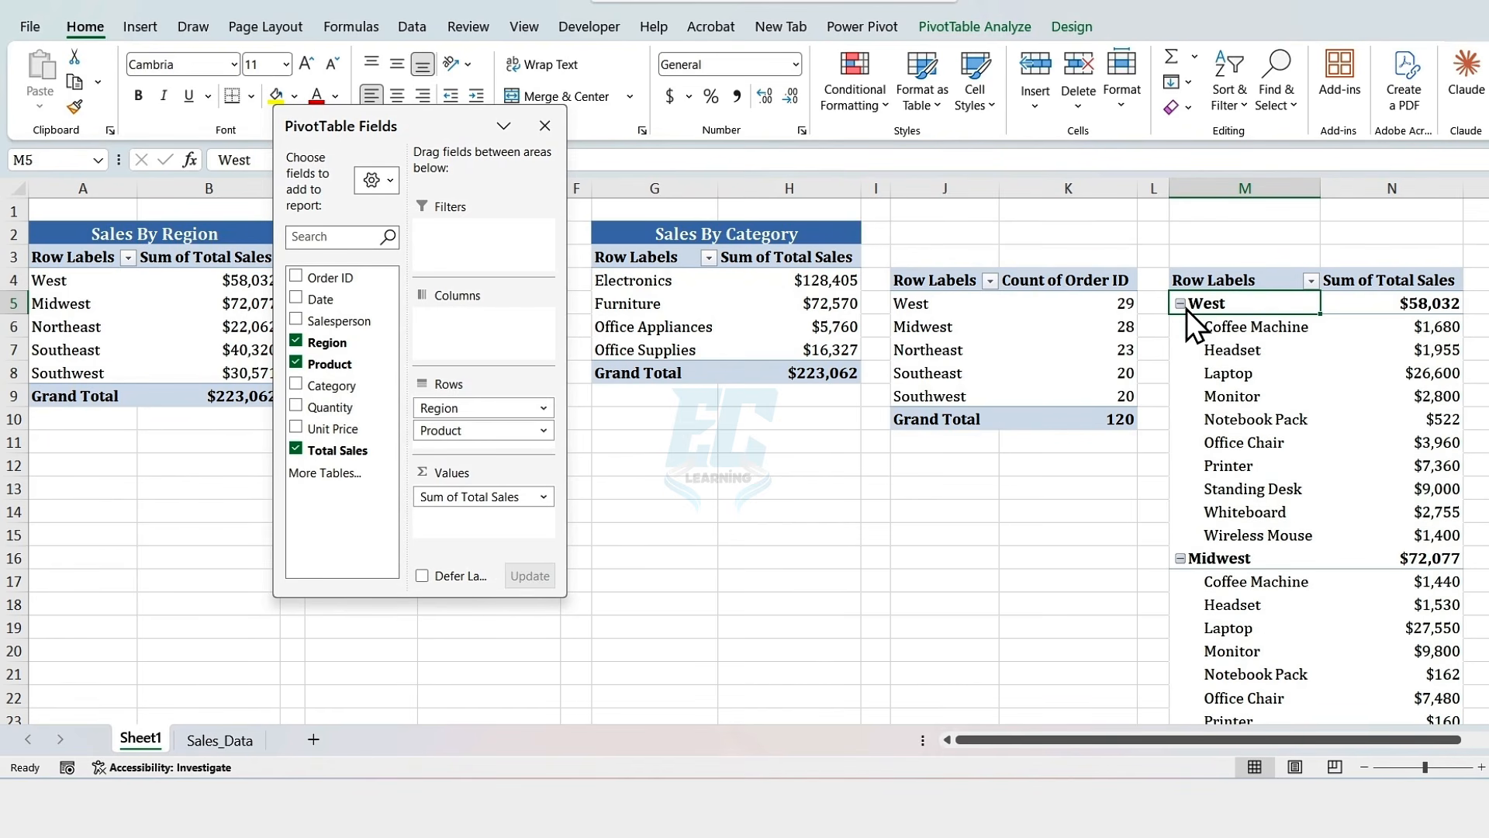
click(1184, 307)
click(1184, 307)
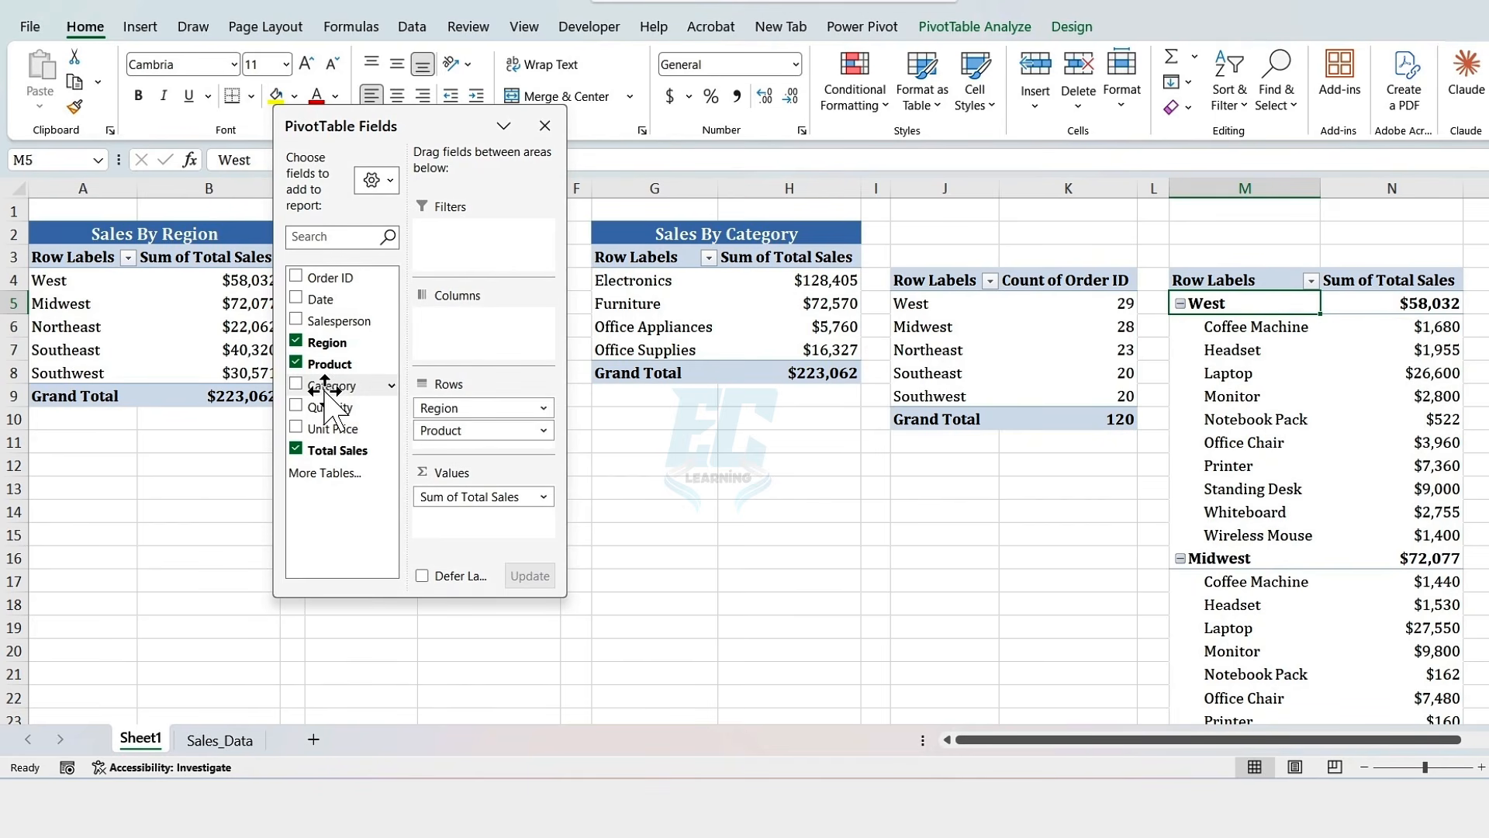
- Add Category as a report filter to the region and product PivotTable and filter it to Electronics
drag(318, 386, 452, 251)
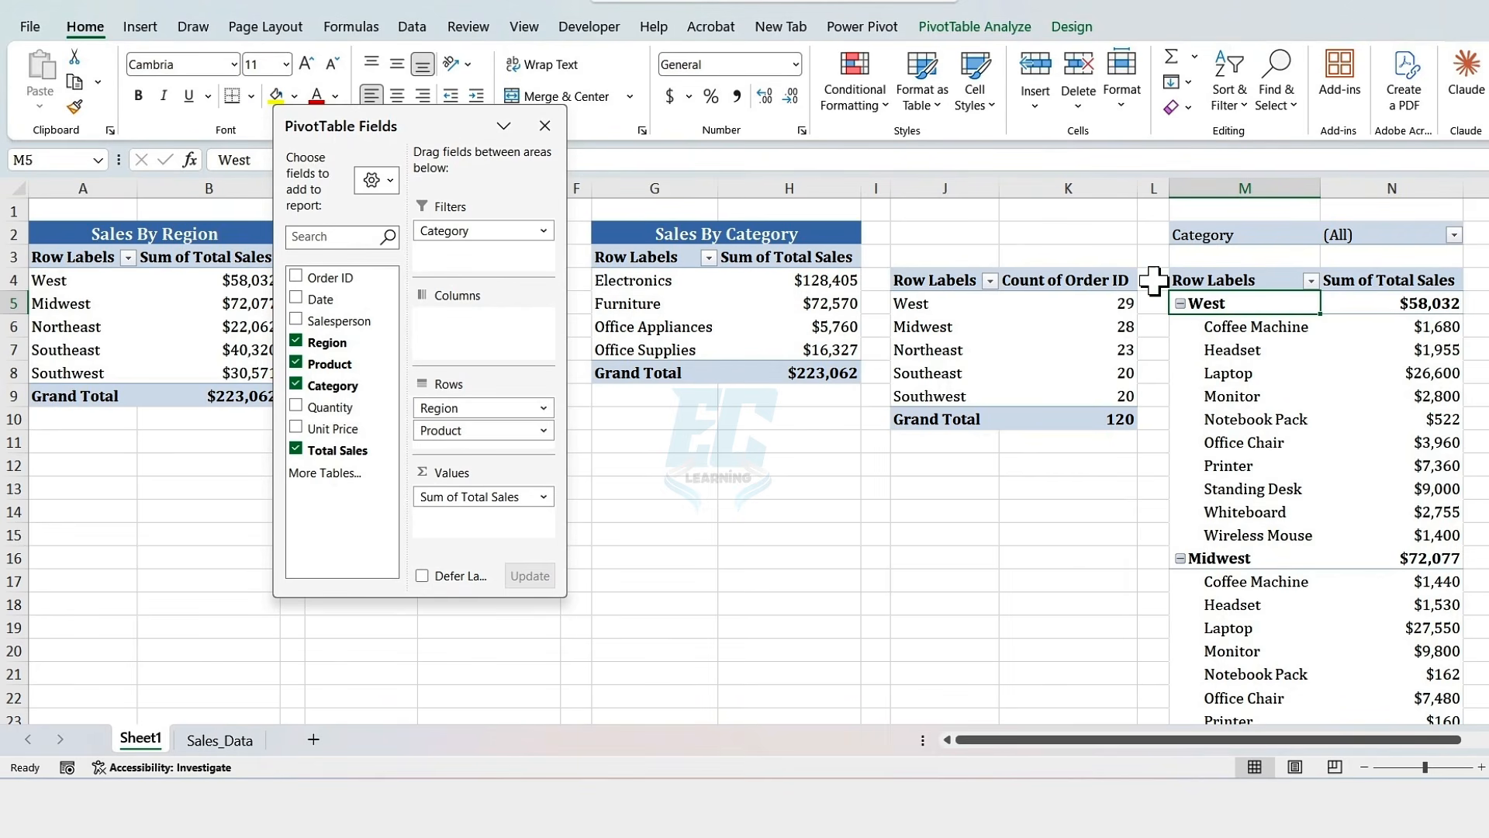
click(1452, 235)
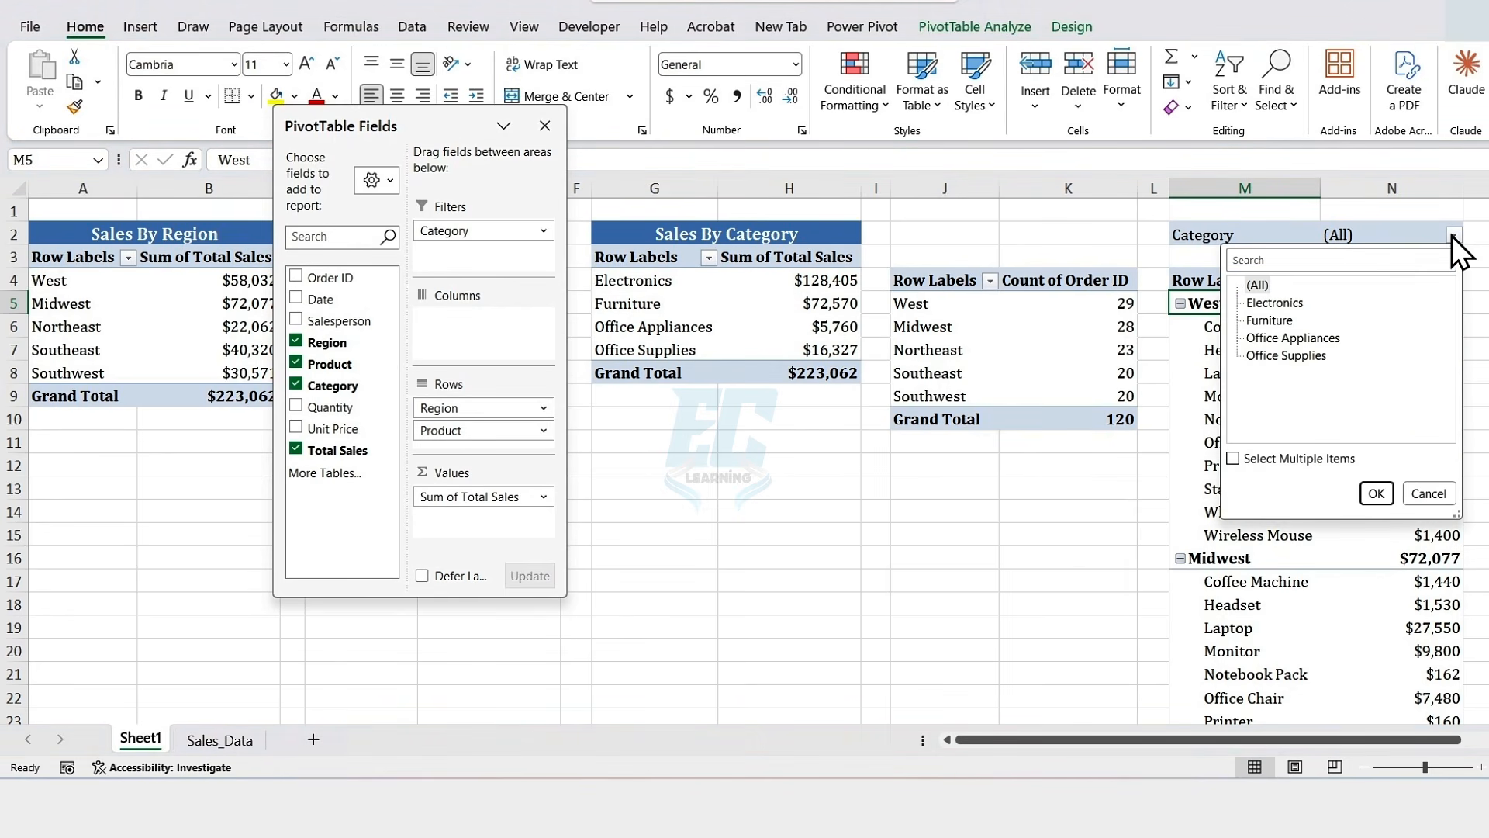
click(1280, 304)
click(1375, 494)
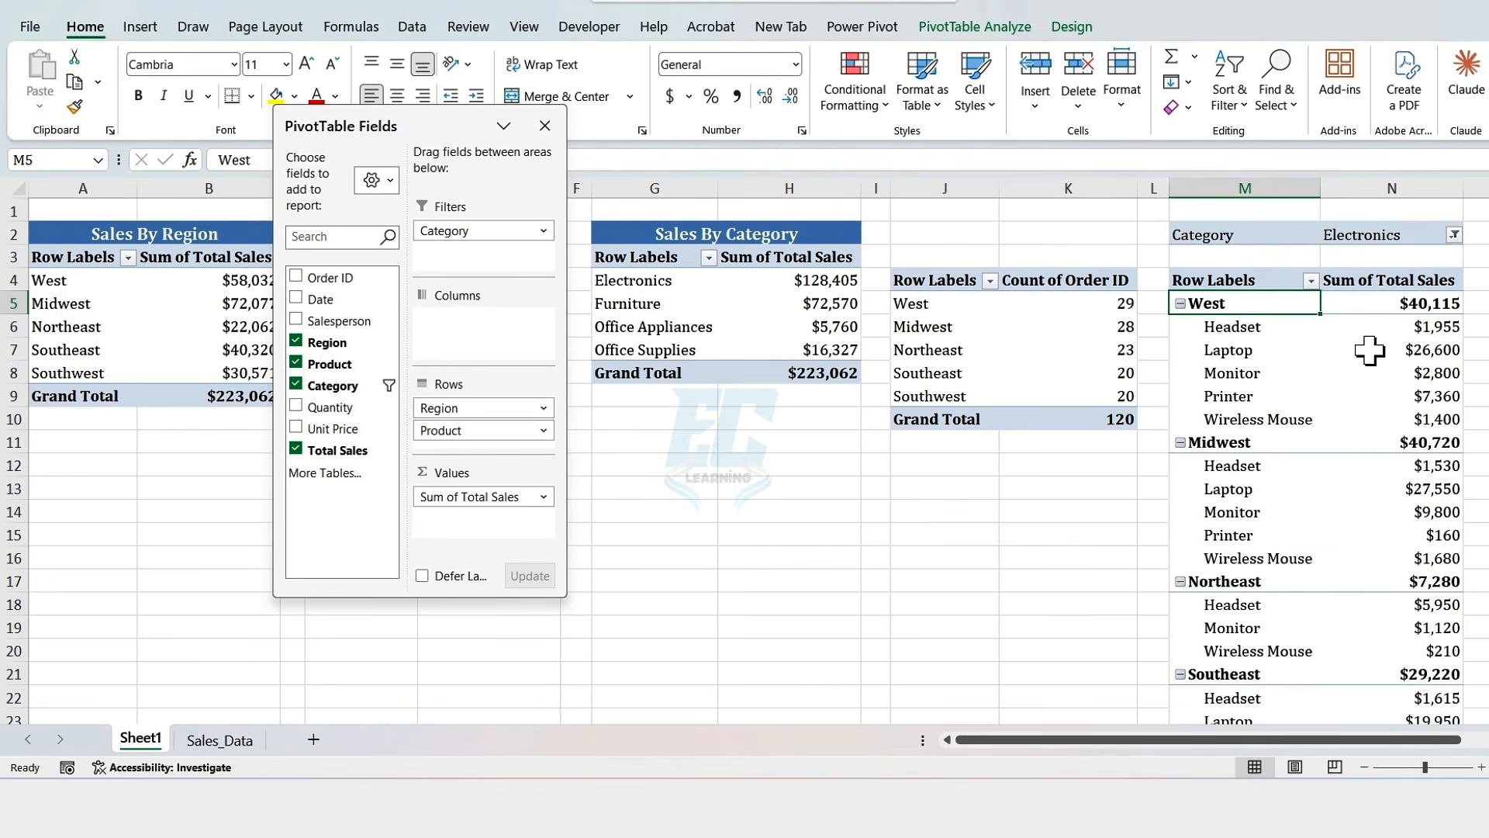
- Switch the Category report filter to Furniture and close the PivotTable field list
click(1454, 234)
click(1273, 323)
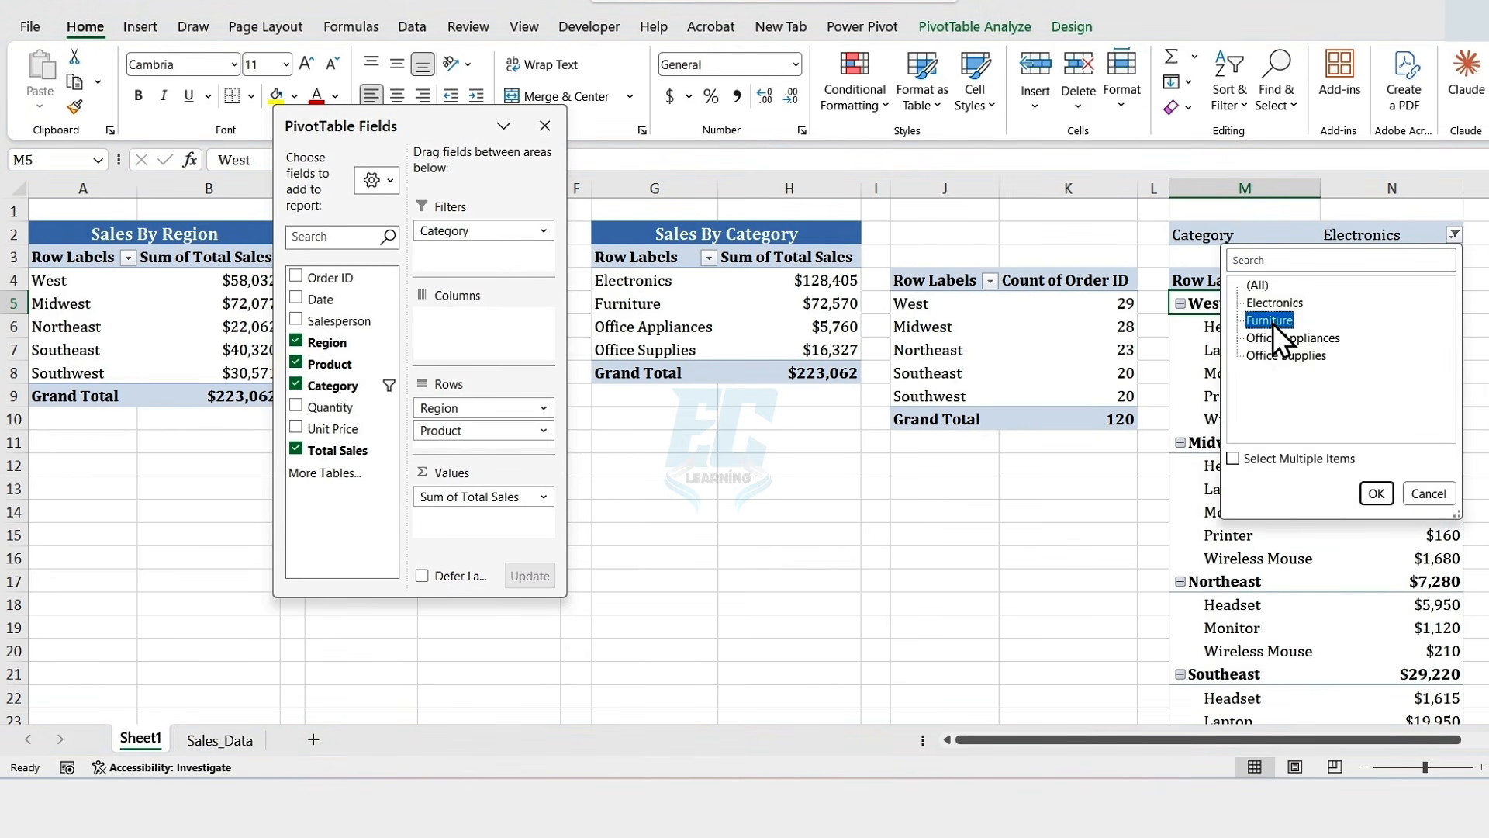
click(1373, 492)
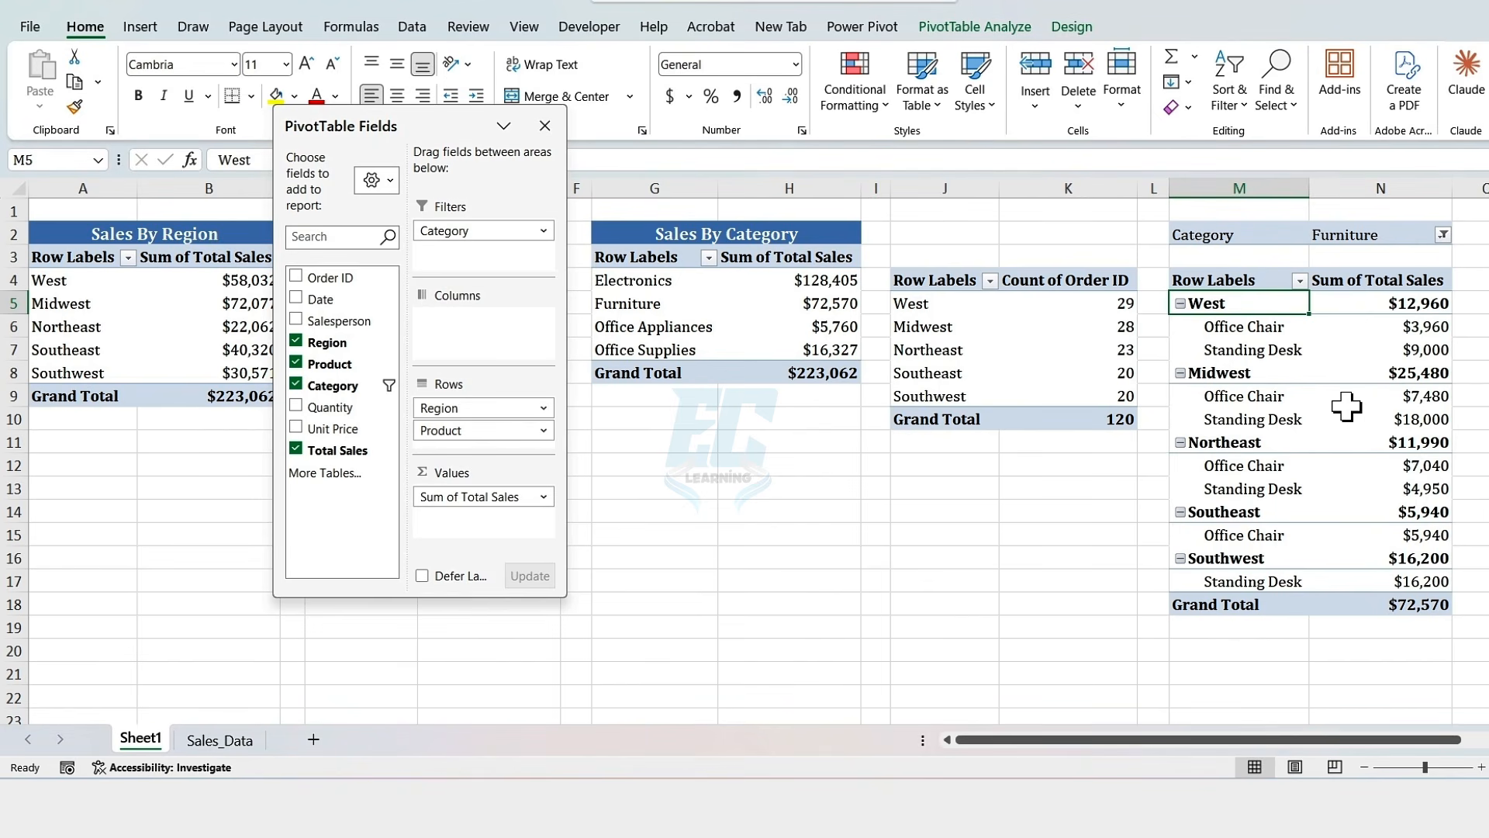
mouse_move(1346, 404)
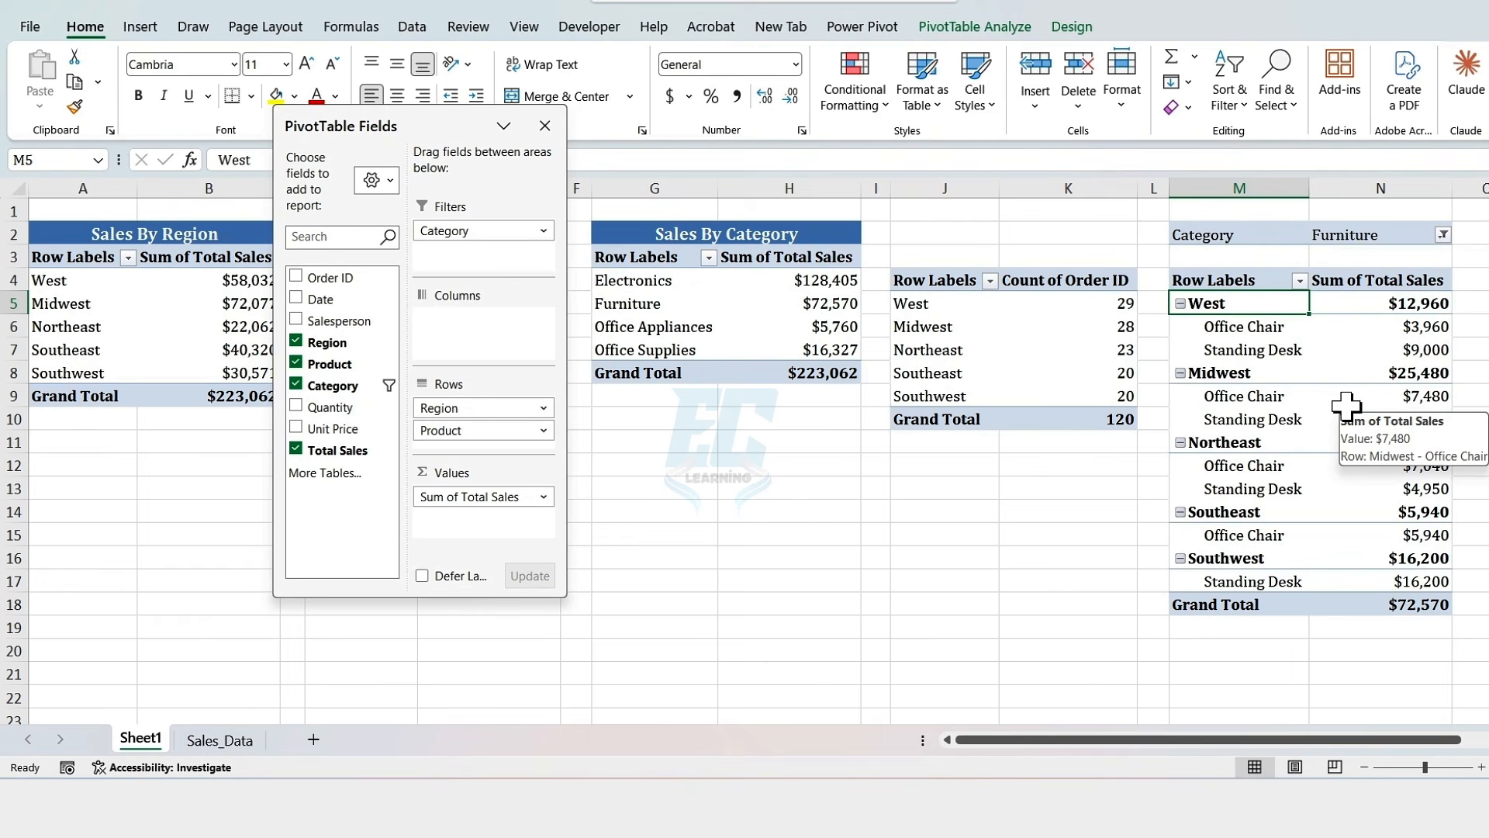
click(545, 125)
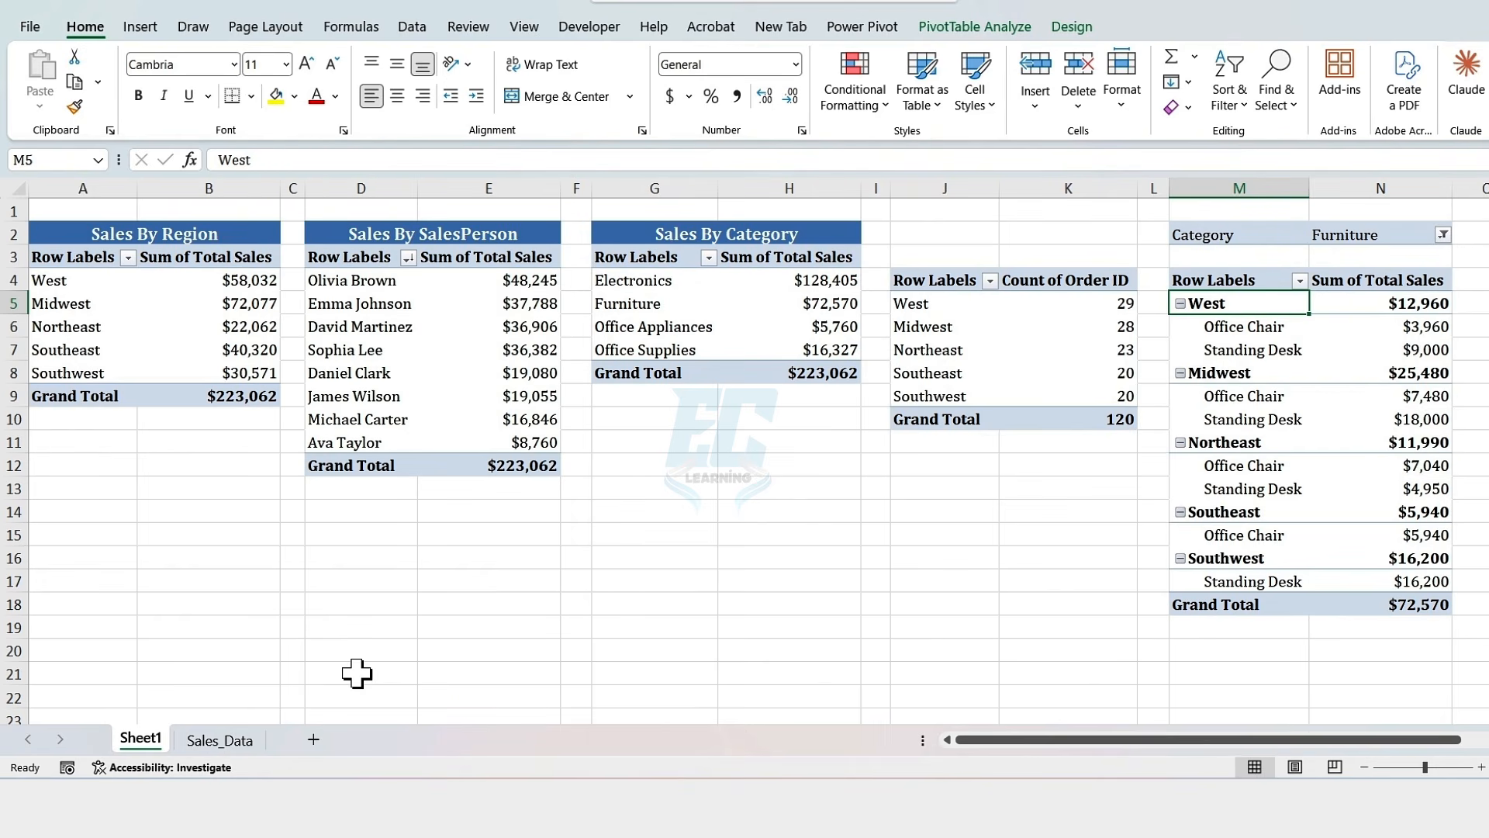
- Convert the data range A1:I121 on the Sales_Data sheet into a table with headers
click(231, 737)
click(292, 444)
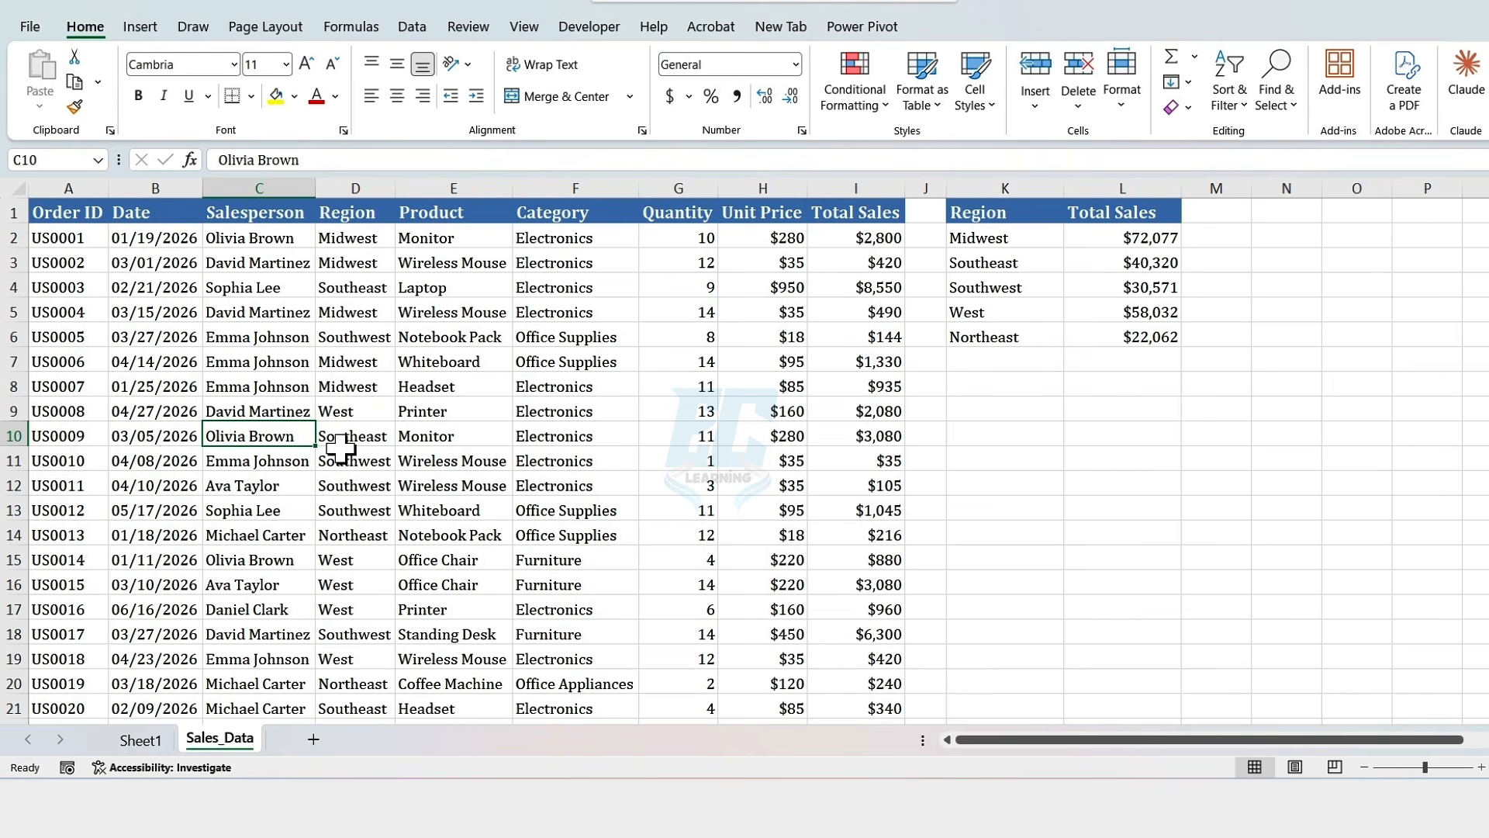
key(ctrl+t)
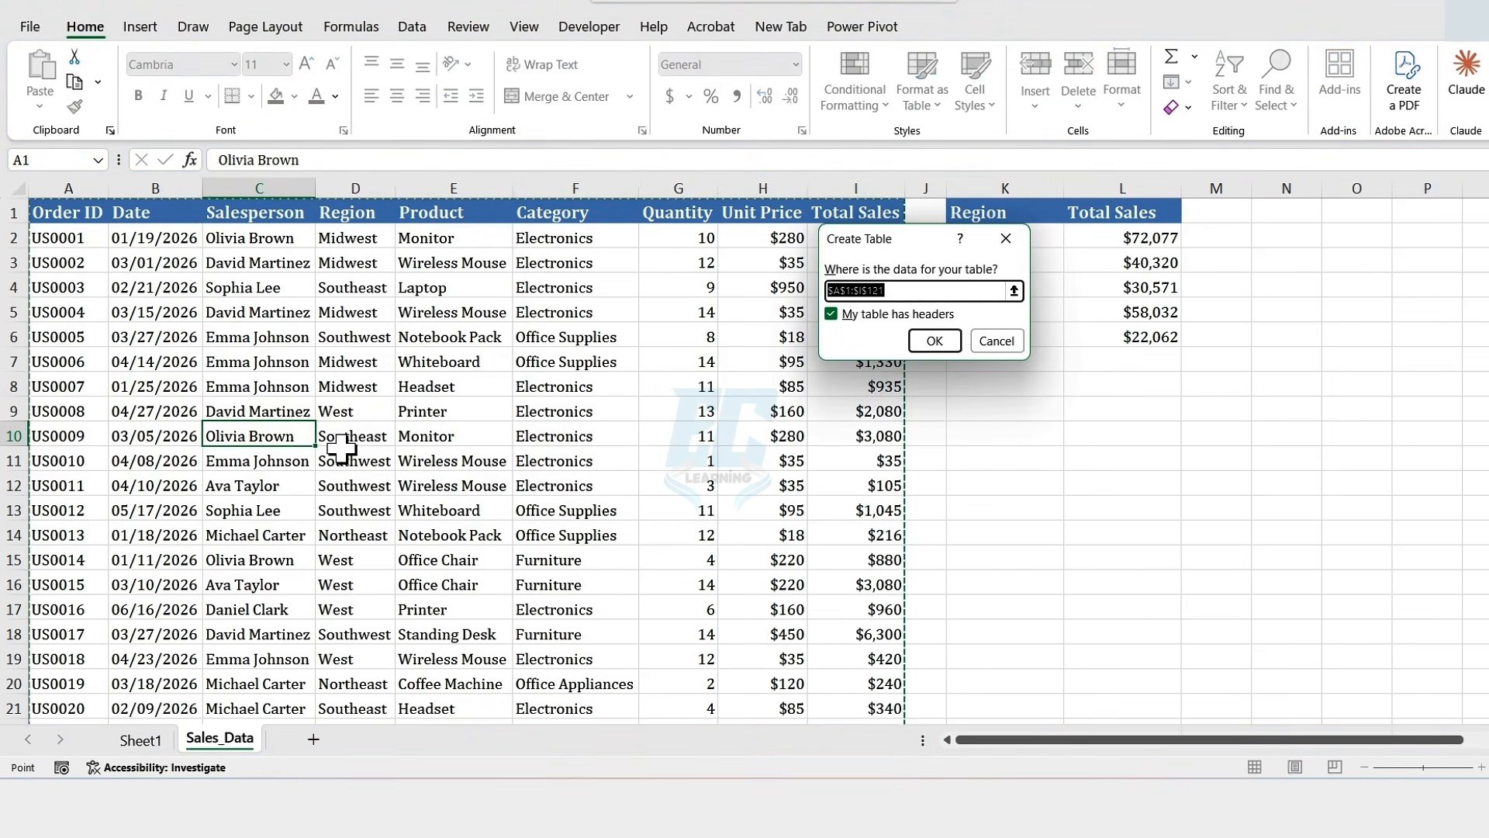
click(931, 340)
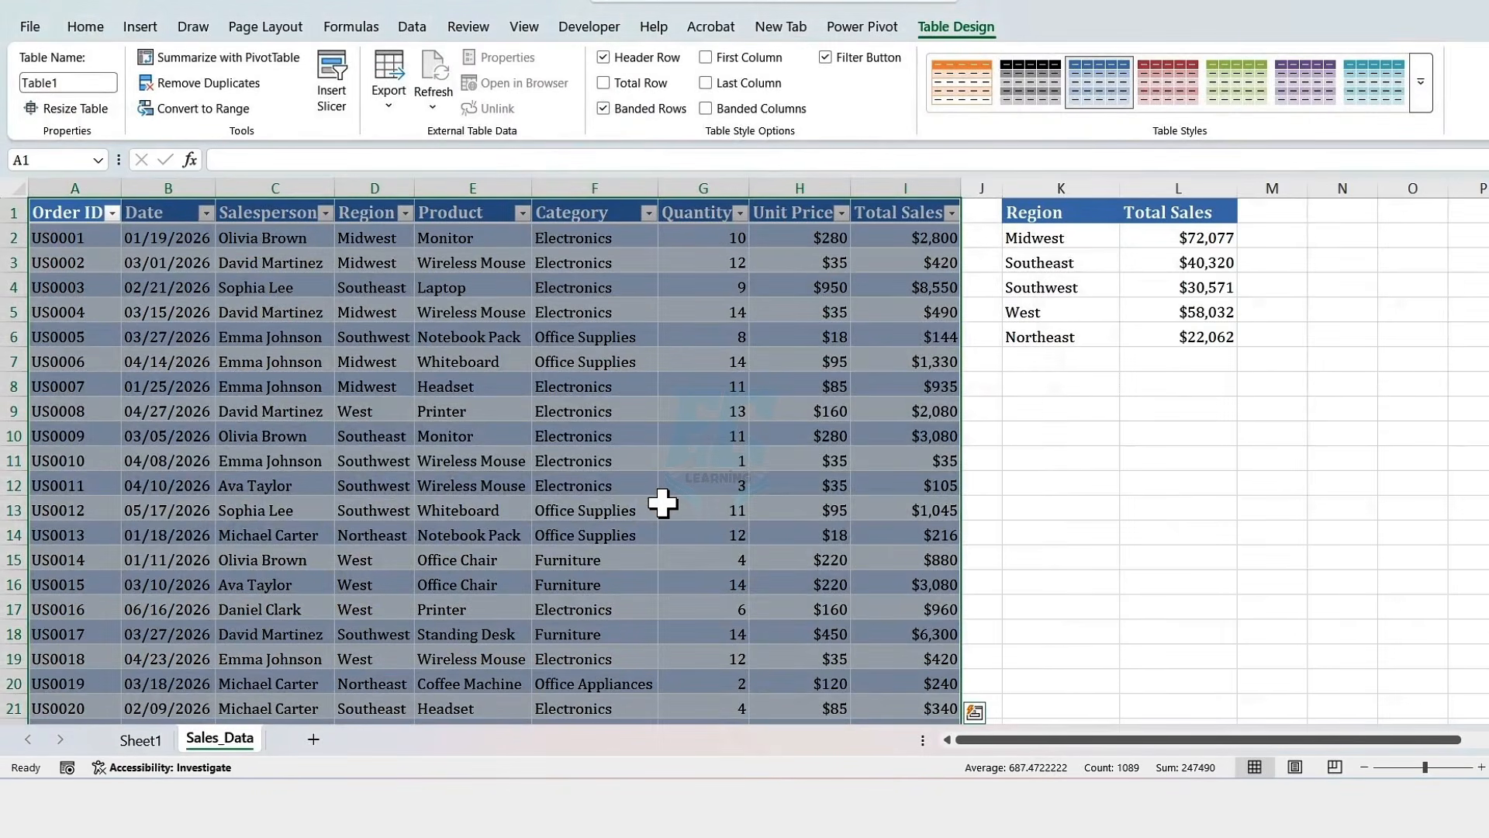
- Go to the end of the sales table and select the empty row below it, A122:I122
scroll(435, 509, down, 20)
scroll(446, 512, up, 14)
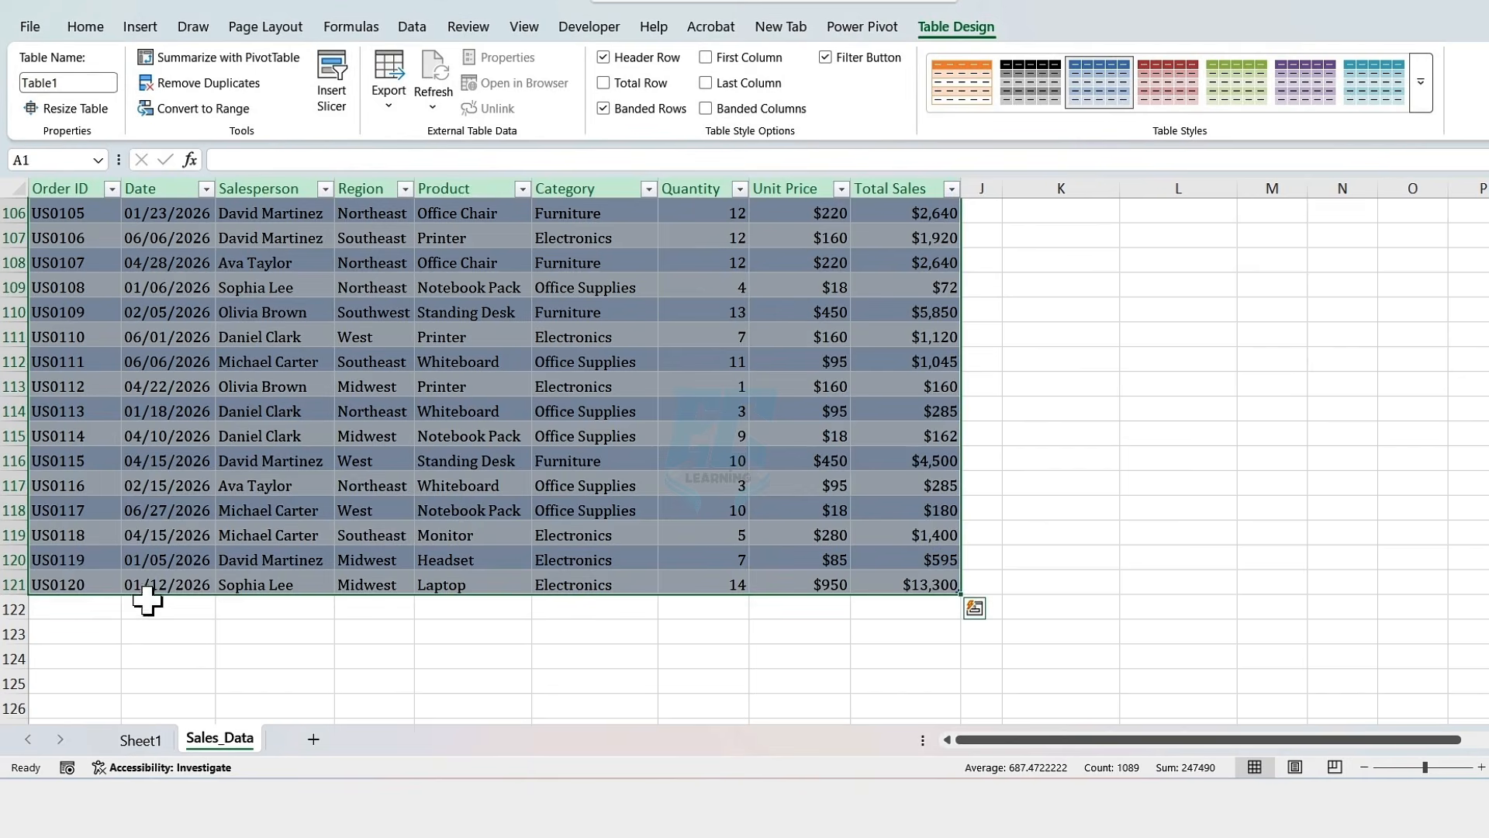
drag(109, 609, 874, 618)
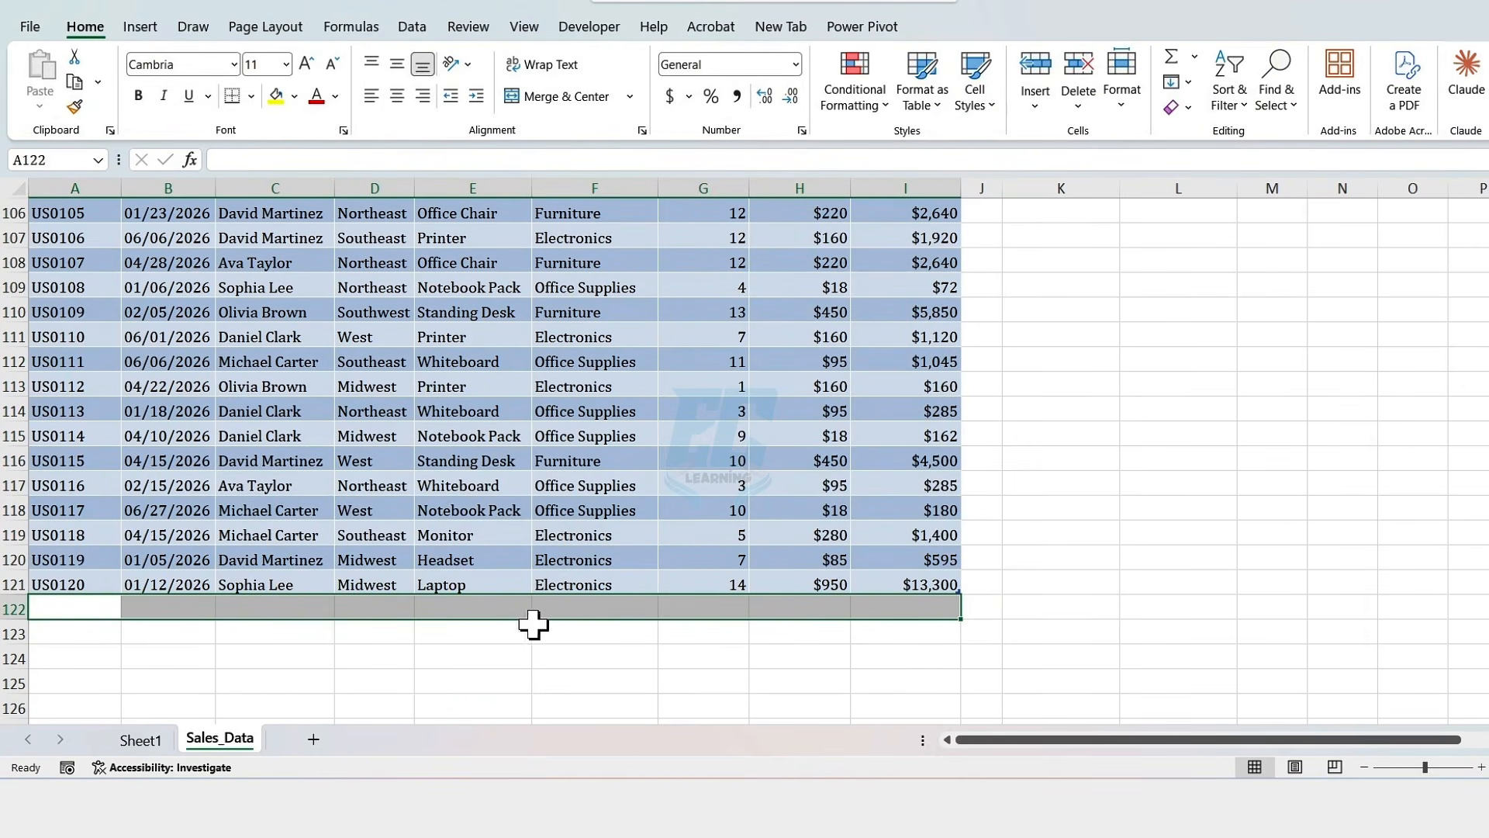
- Refresh the "Sales By Category" PivotTable on Sheet1
click(136, 739)
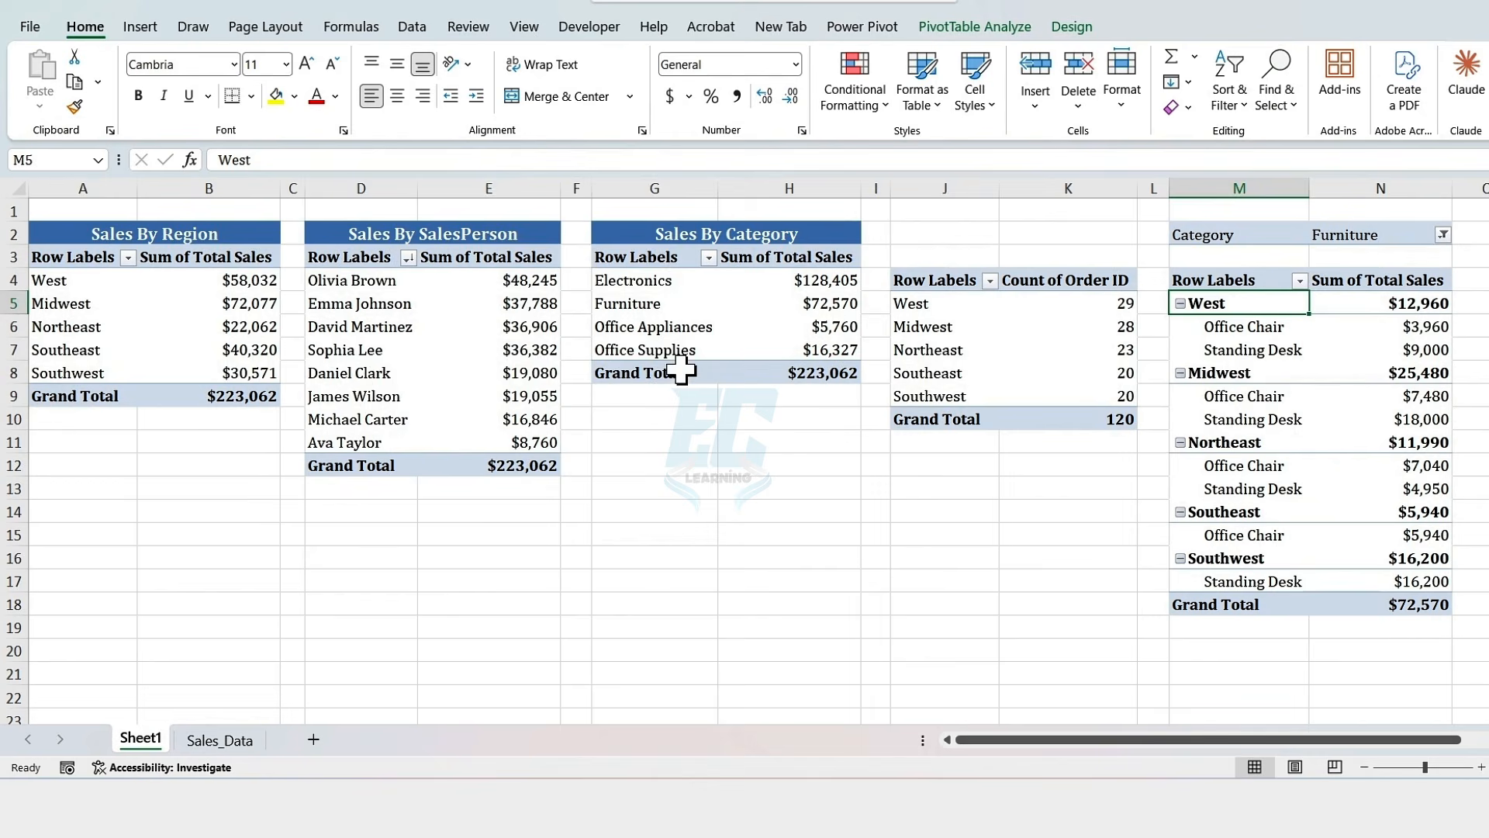
right_click(757, 296)
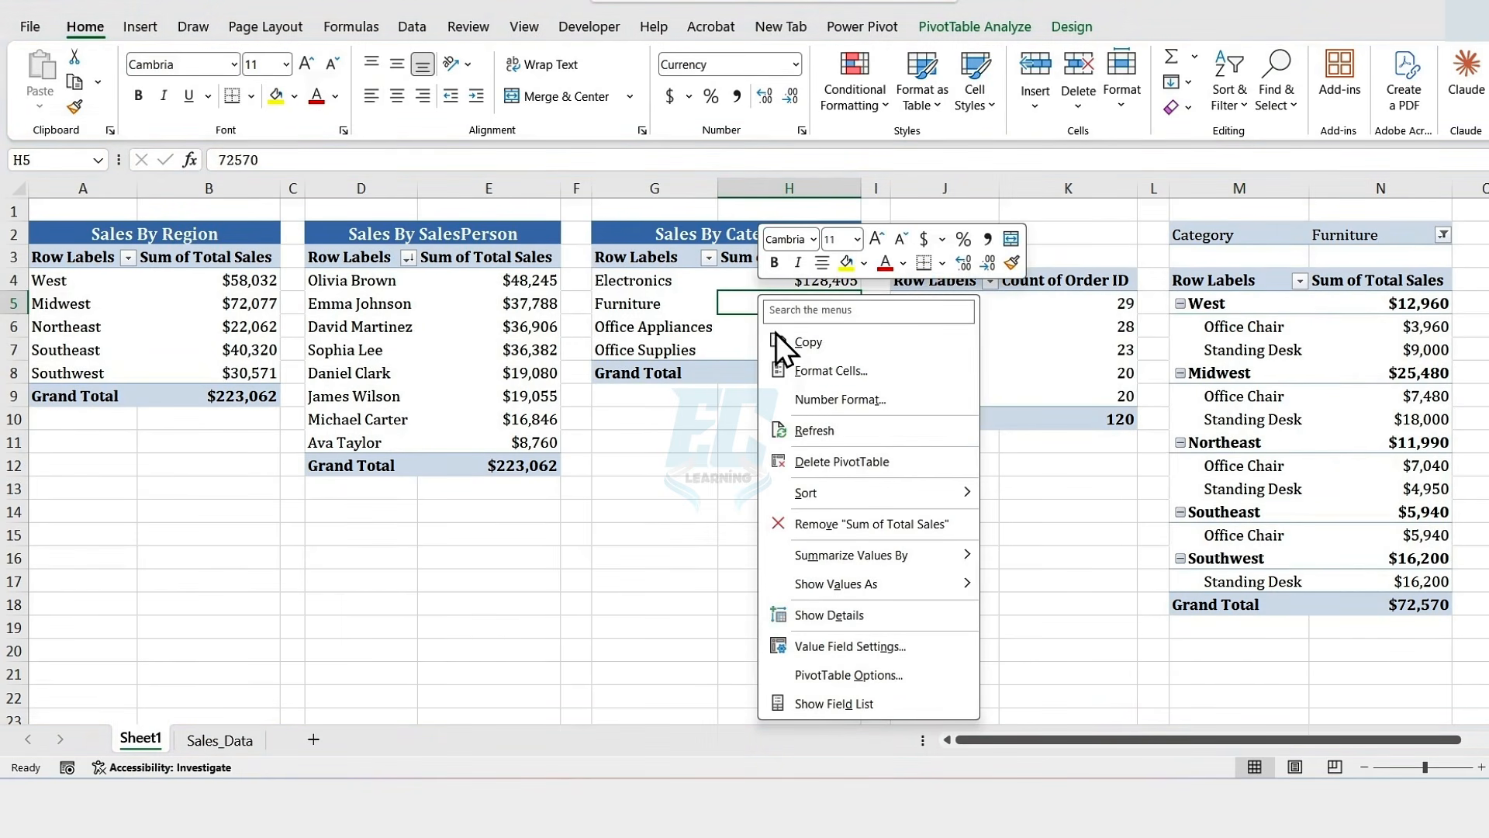
click(827, 435)
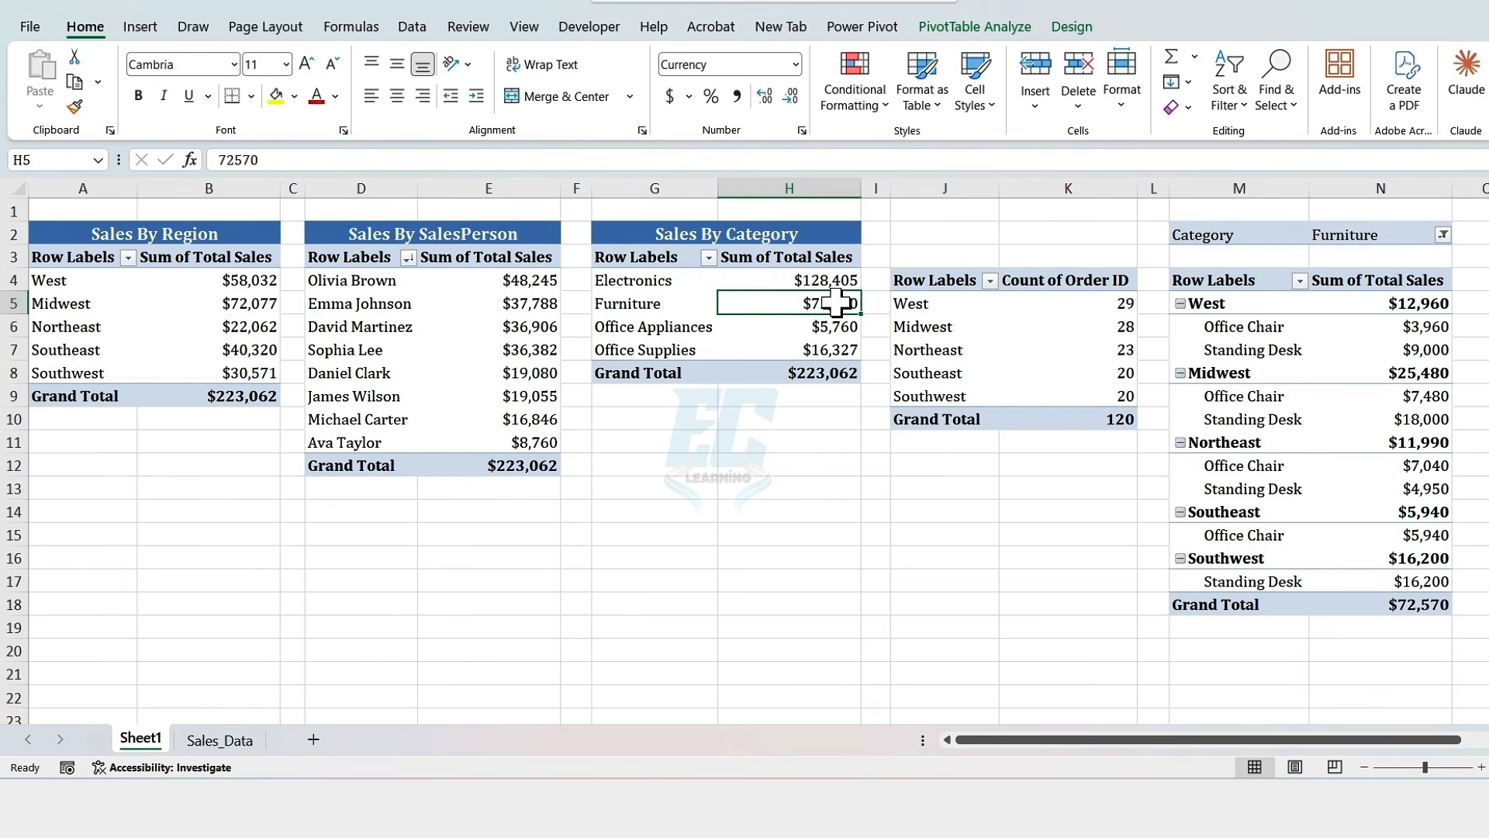
- Insert slicers for Salesperson, Region and Category from the "Sales By Category" PivotTable
click(988, 29)
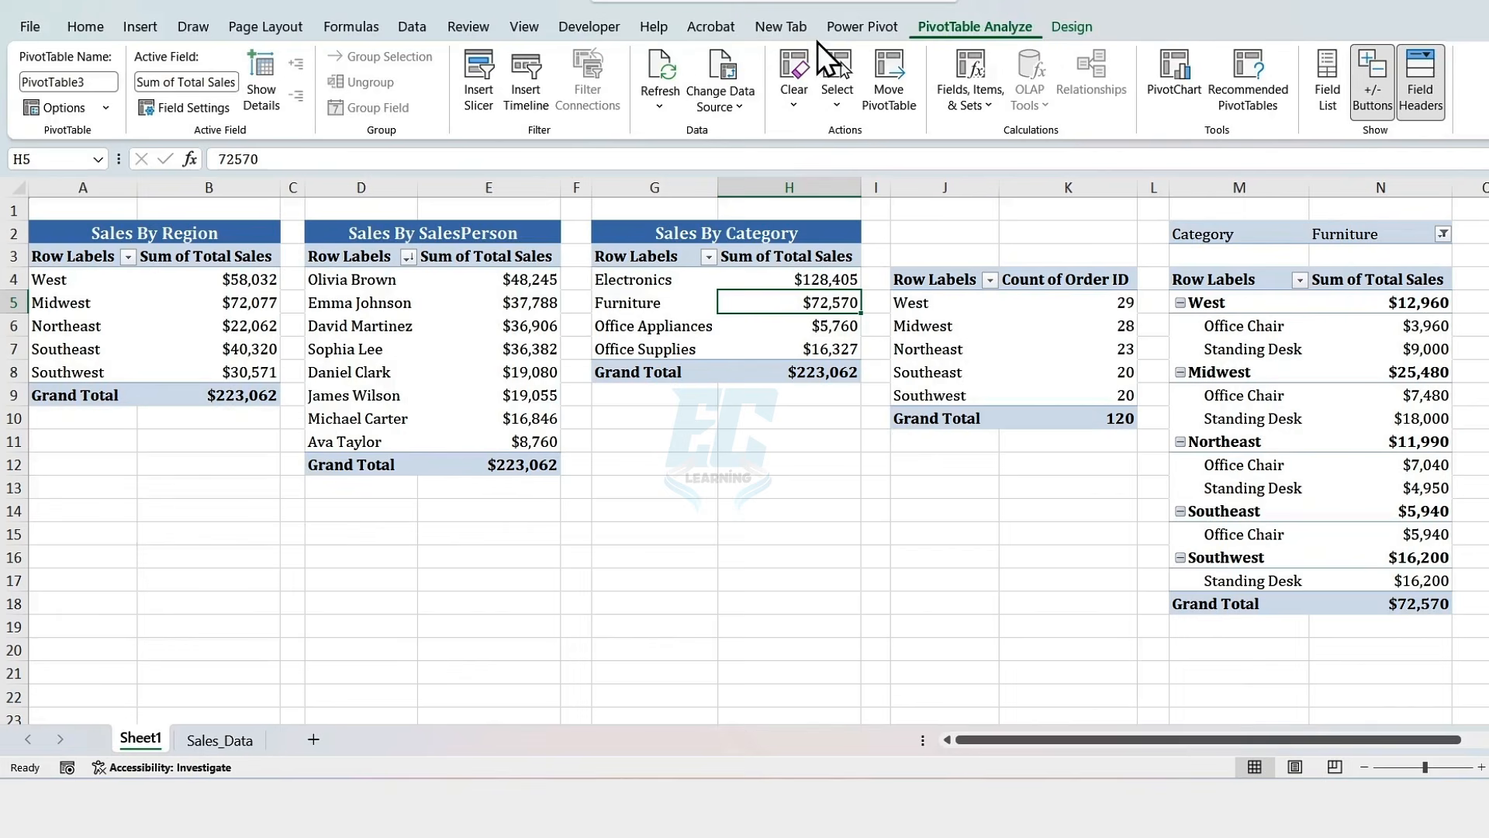
click(485, 82)
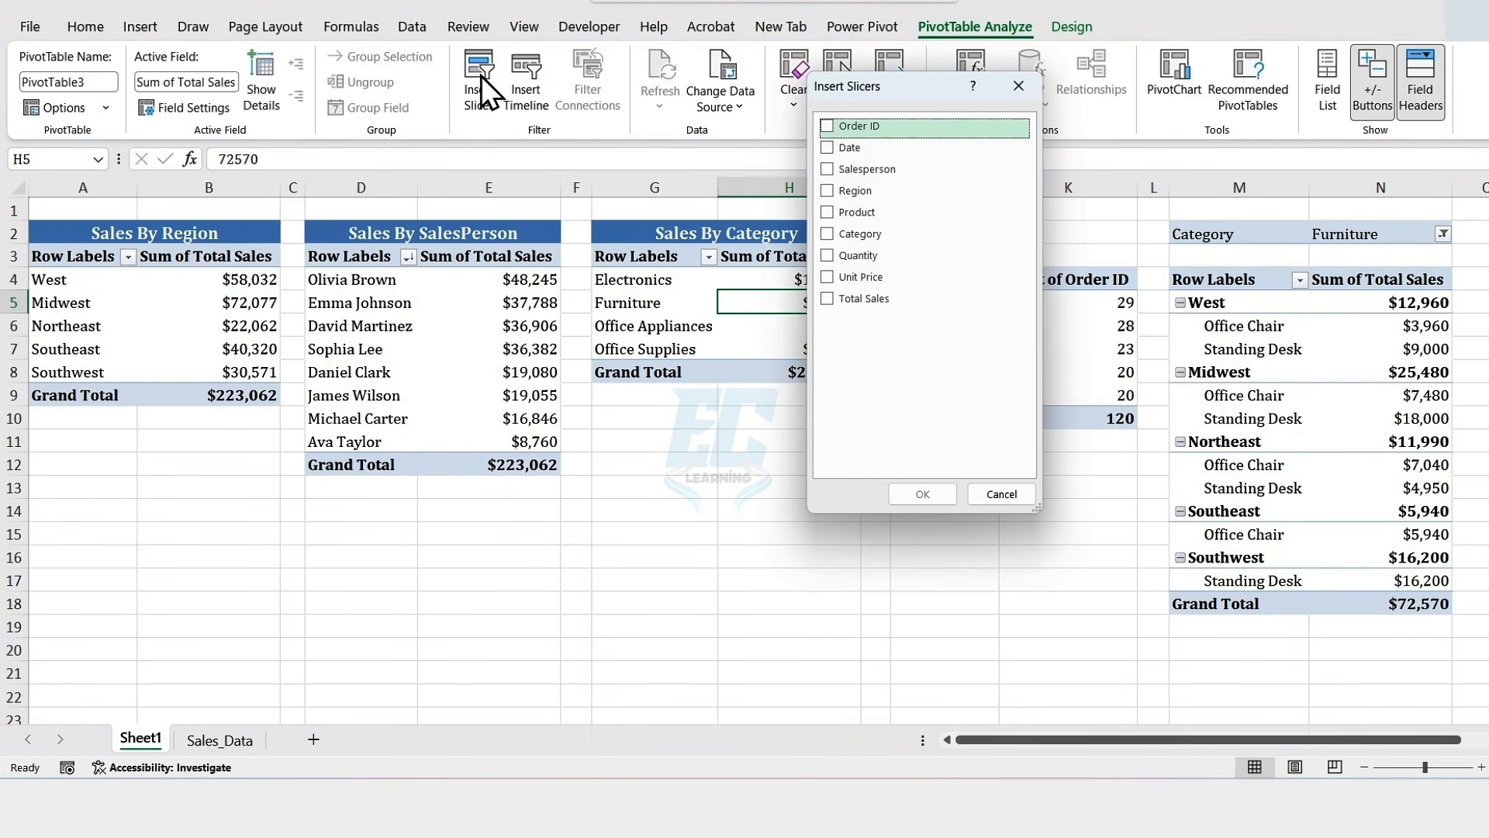
click(828, 192)
click(826, 173)
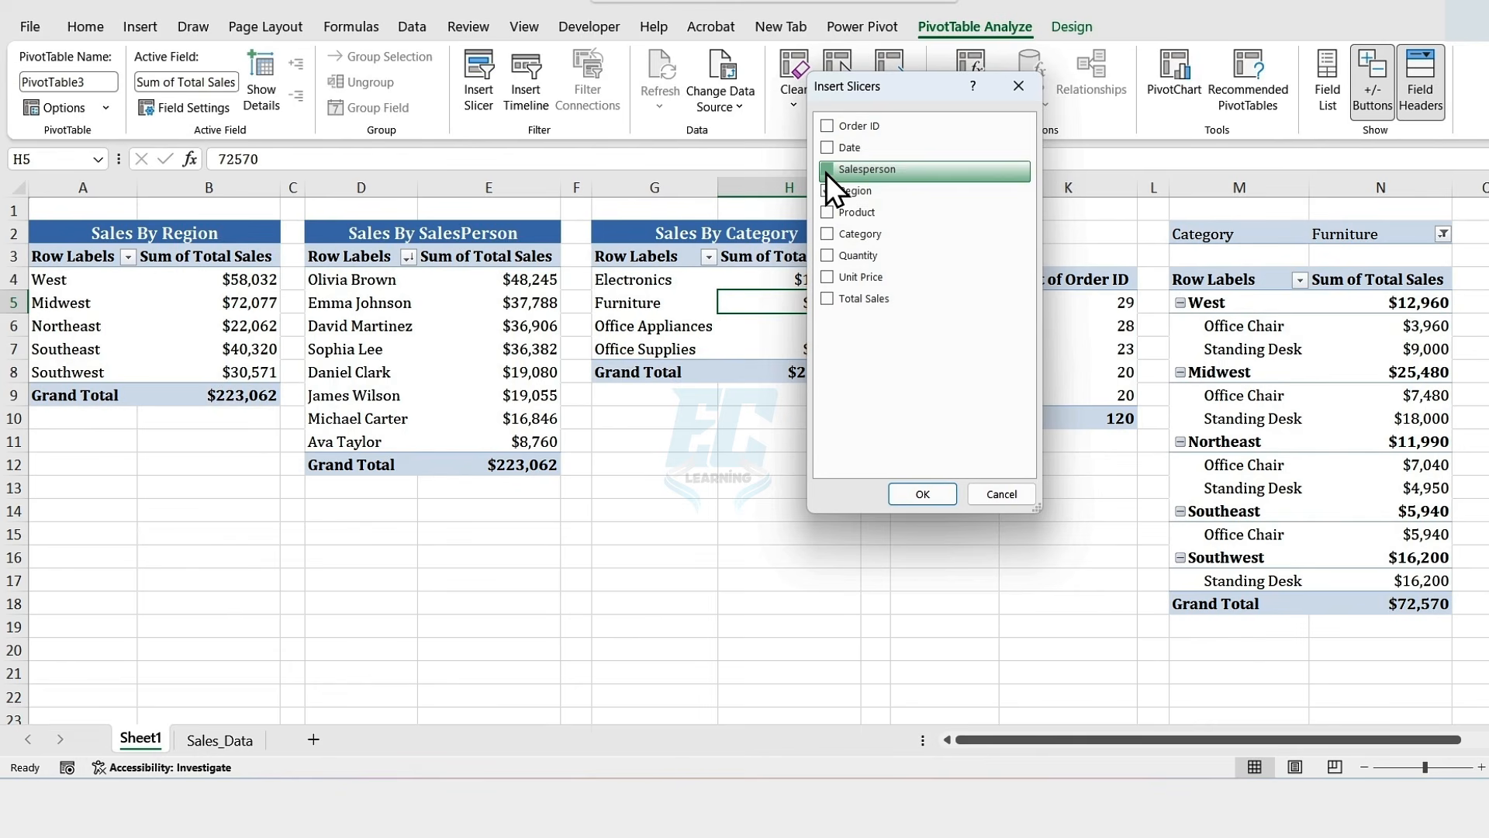
click(828, 236)
click(910, 490)
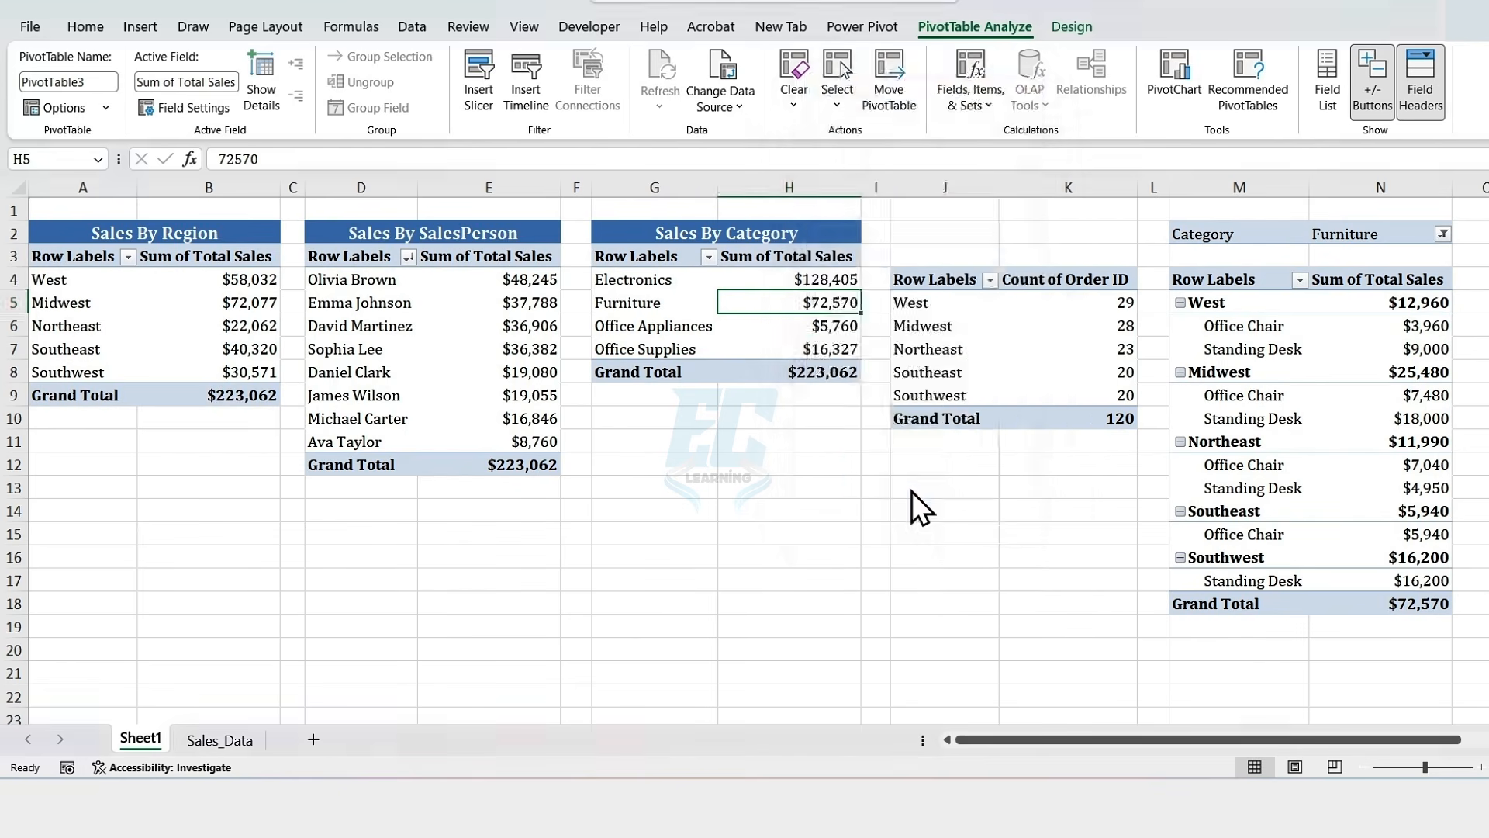
- Shorten the Category slicer to about 1.54" and the Region slicer to about 1.86", and place them side by side below the PivotTables
drag(799, 373, 135, 437)
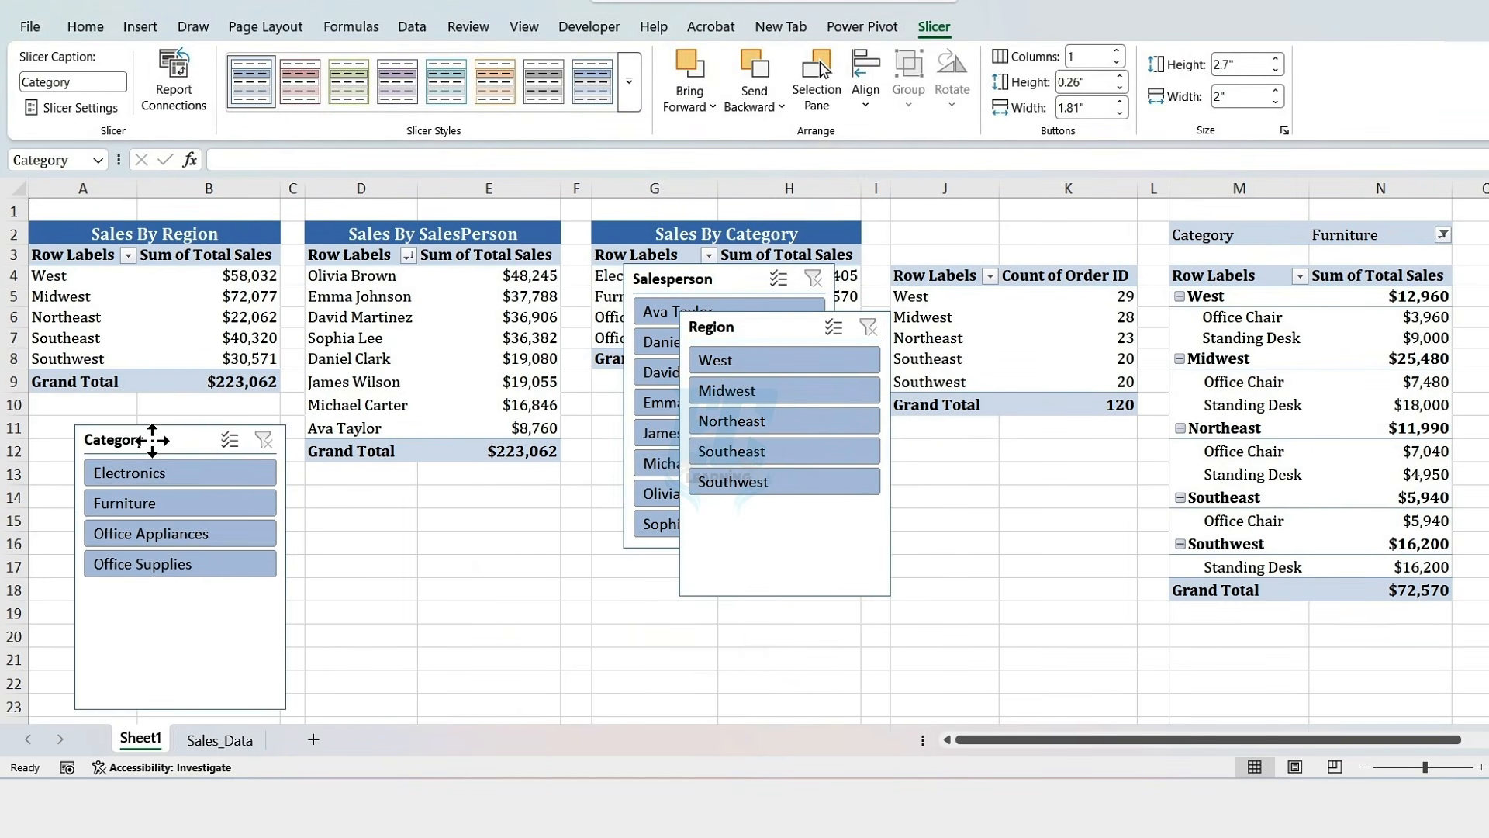
drag(180, 705, 193, 587)
drag(200, 465, 188, 571)
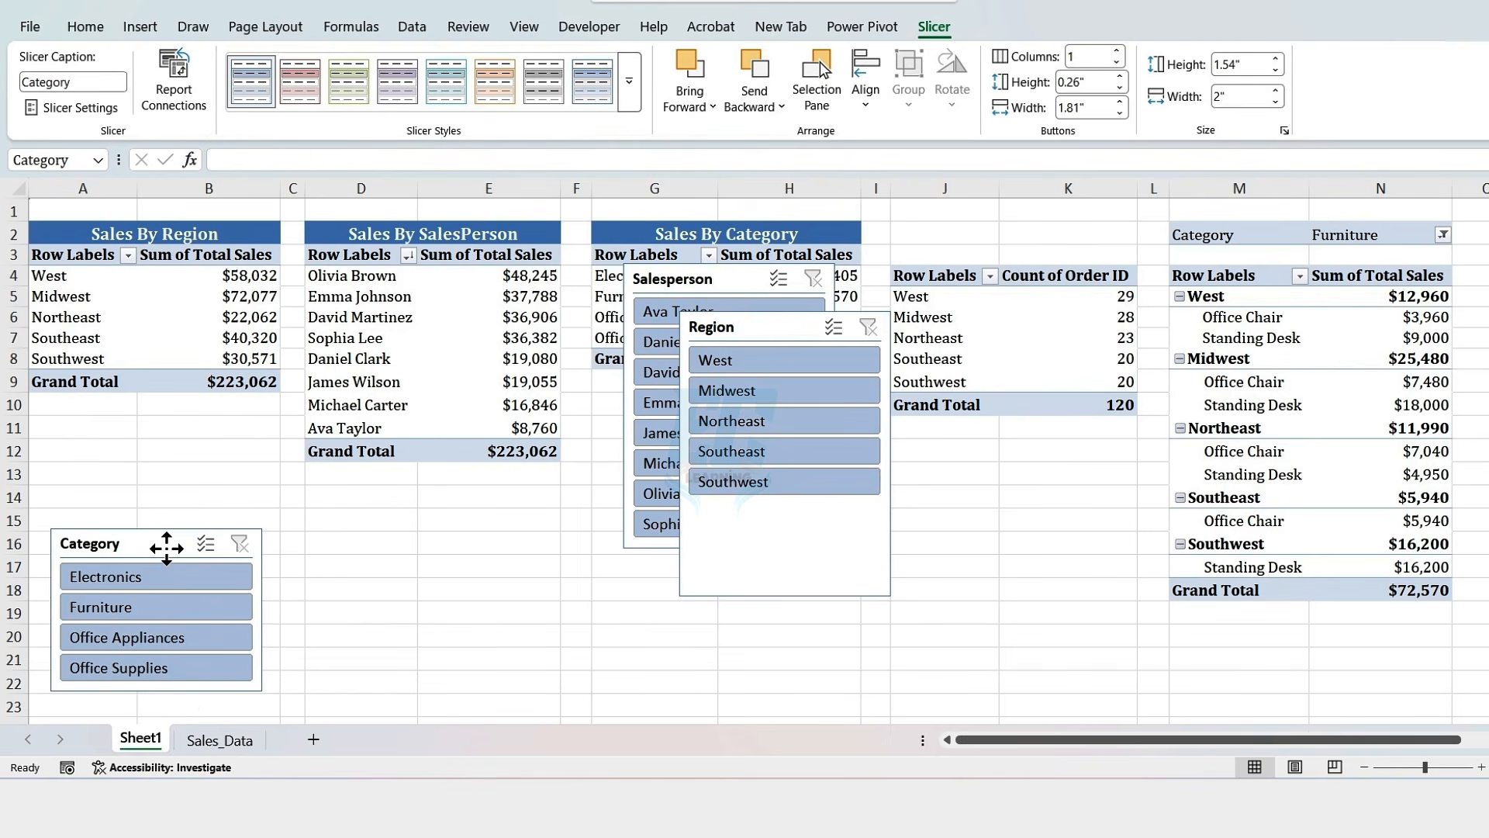
drag(783, 333, 451, 426)
drag(452, 690, 452, 601)
drag(453, 420, 393, 542)
- Arrange the Salesperson slicer in 2 columns, resize it to about 1.78" high and 2.83" wide, and place it beside the Region slicer
drag(735, 280, 678, 422)
drag(673, 691, 678, 608)
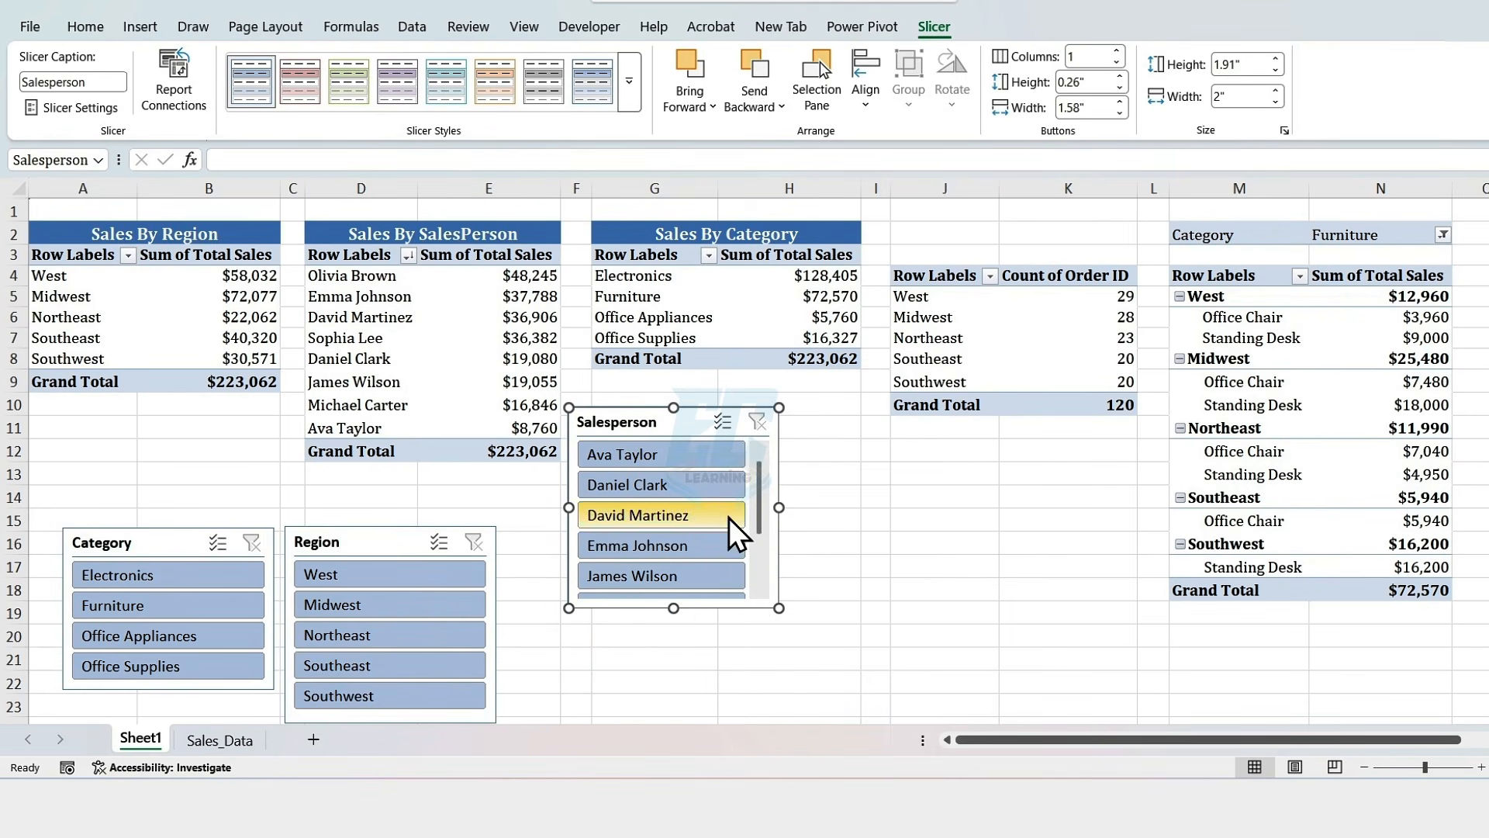
click(1117, 51)
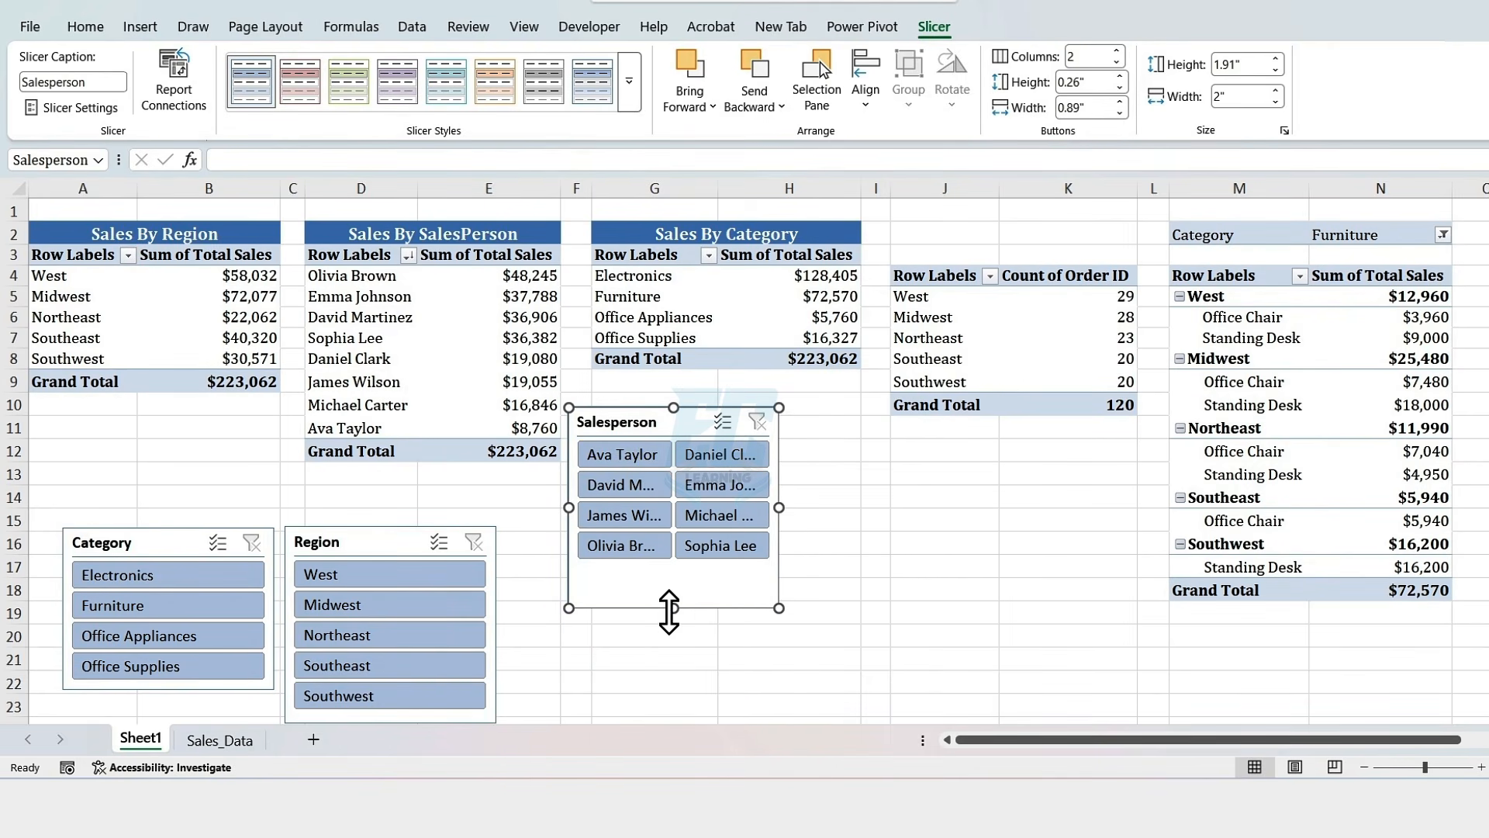
drag(674, 608, 675, 570)
drag(681, 416, 629, 533)
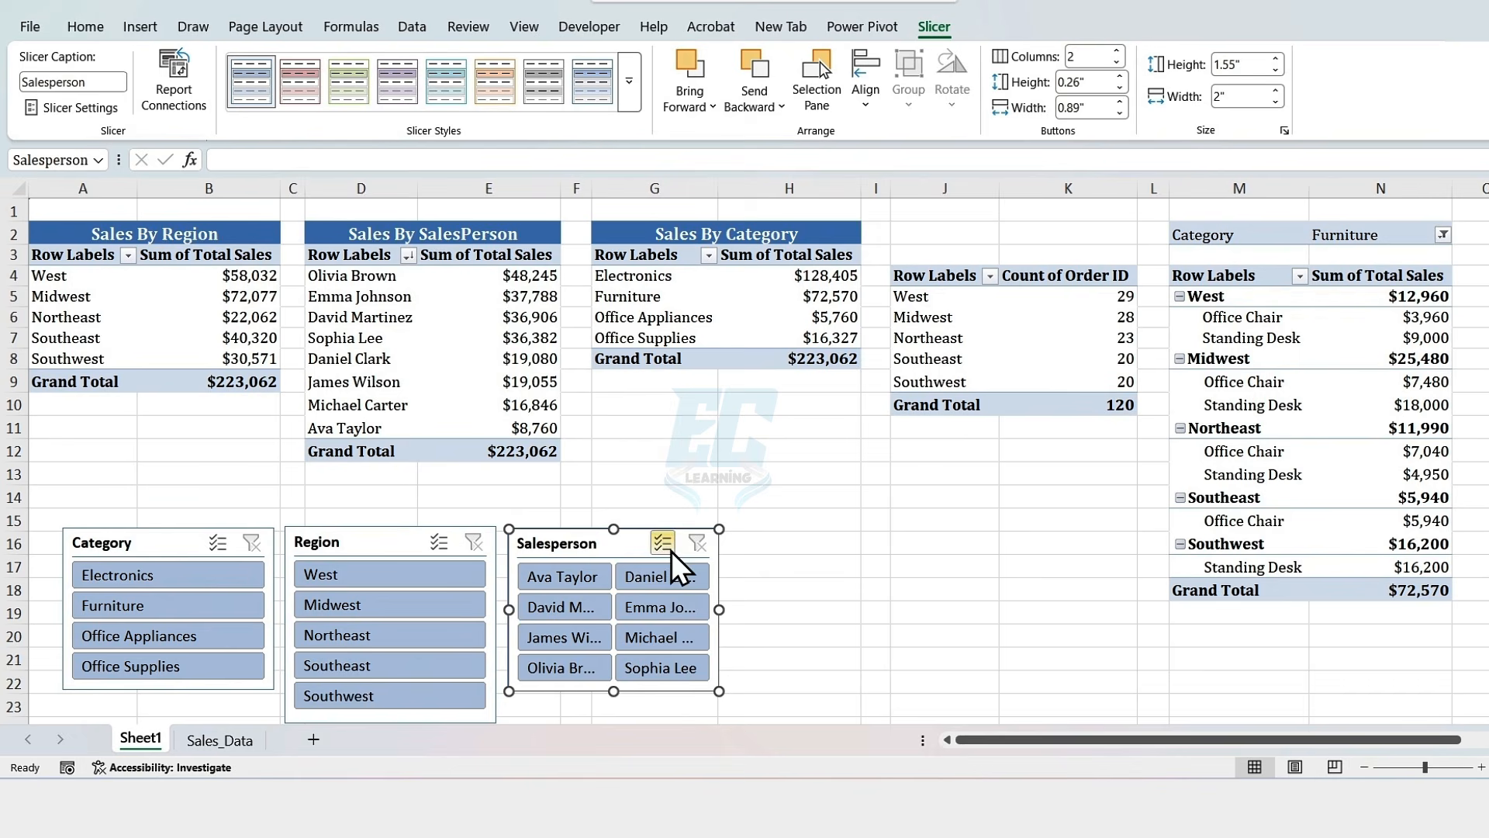
drag(716, 609, 811, 610)
drag(737, 694, 657, 716)
- Filter by Electronics and by Furniture with the Category slicer, and connect the slicer to PivotTable1, PivotTable2, PivotTable4 and PivotTable5 as well
click(168, 577)
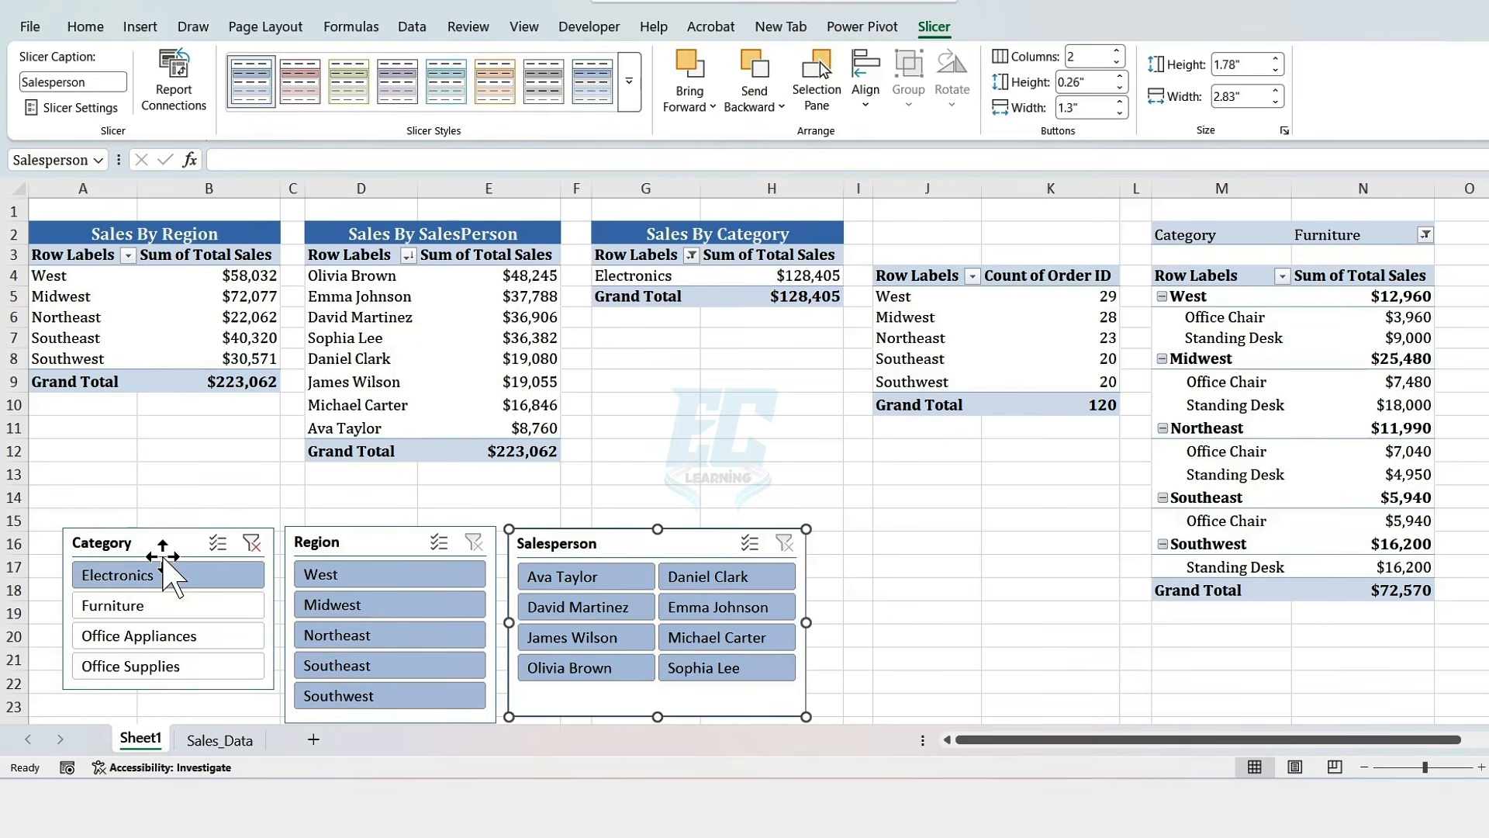
click(213, 607)
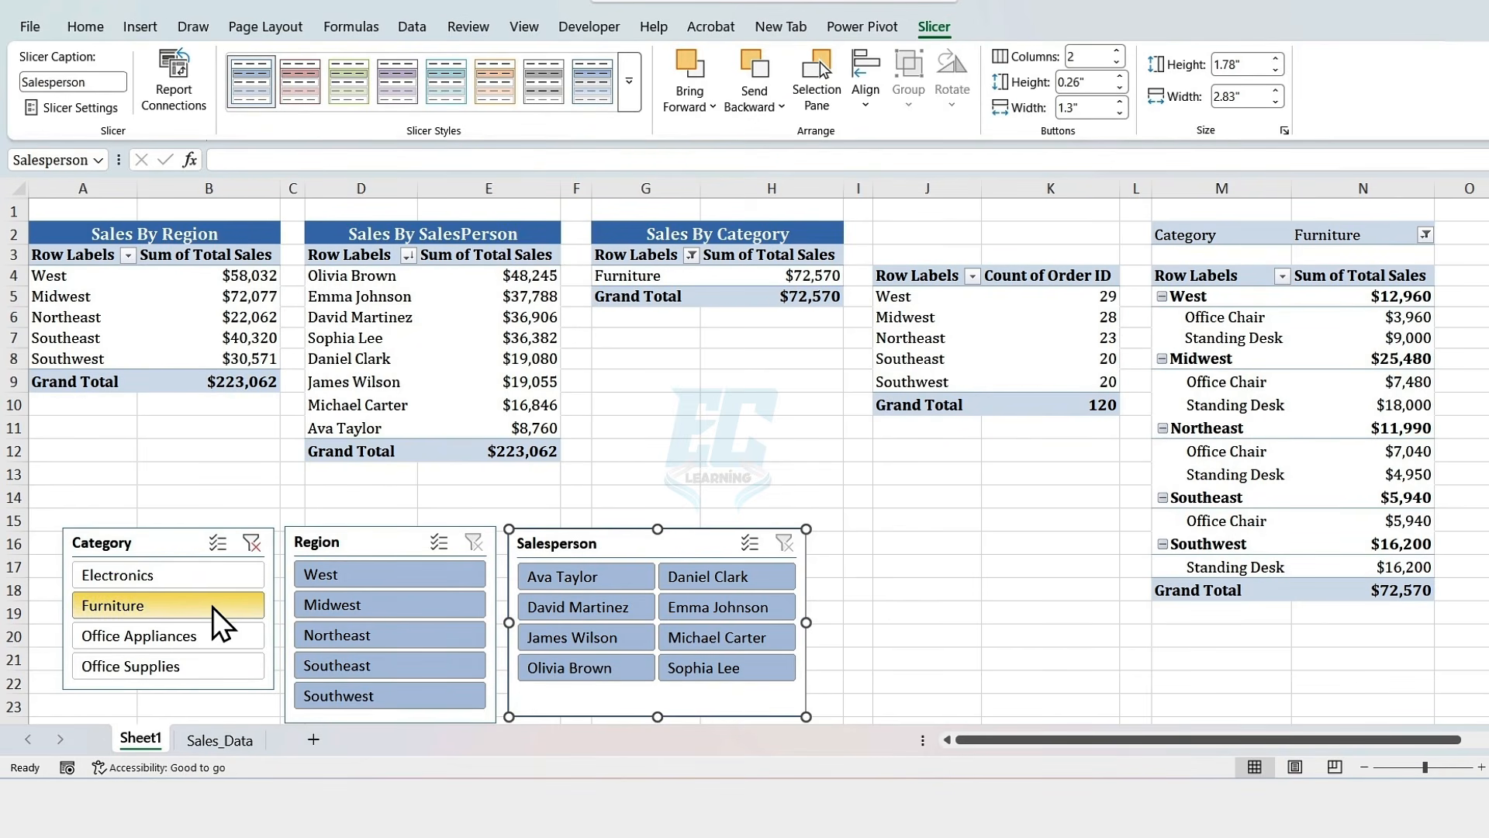
right_click(188, 555)
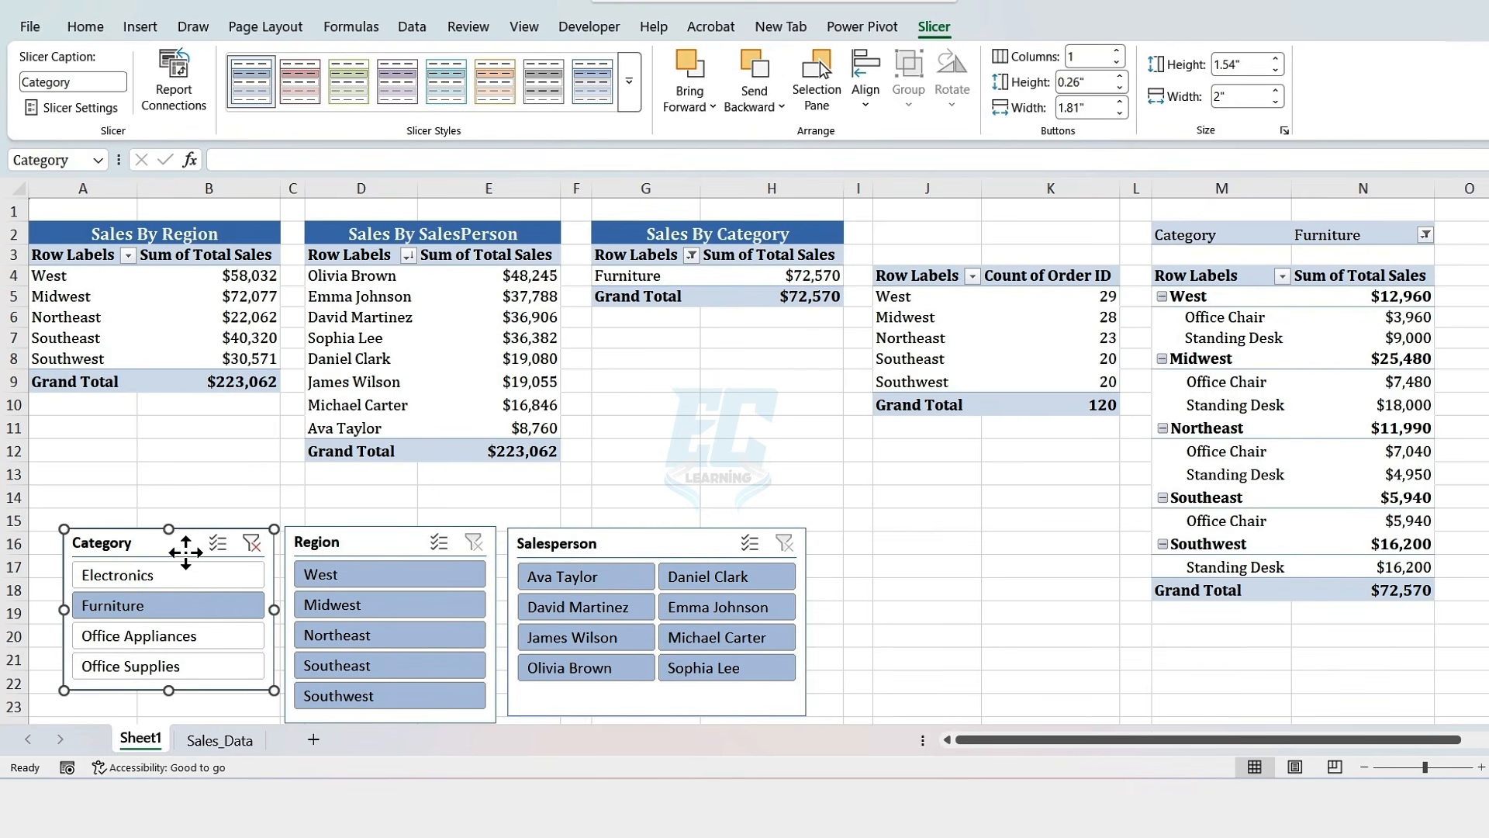
click(284, 297)
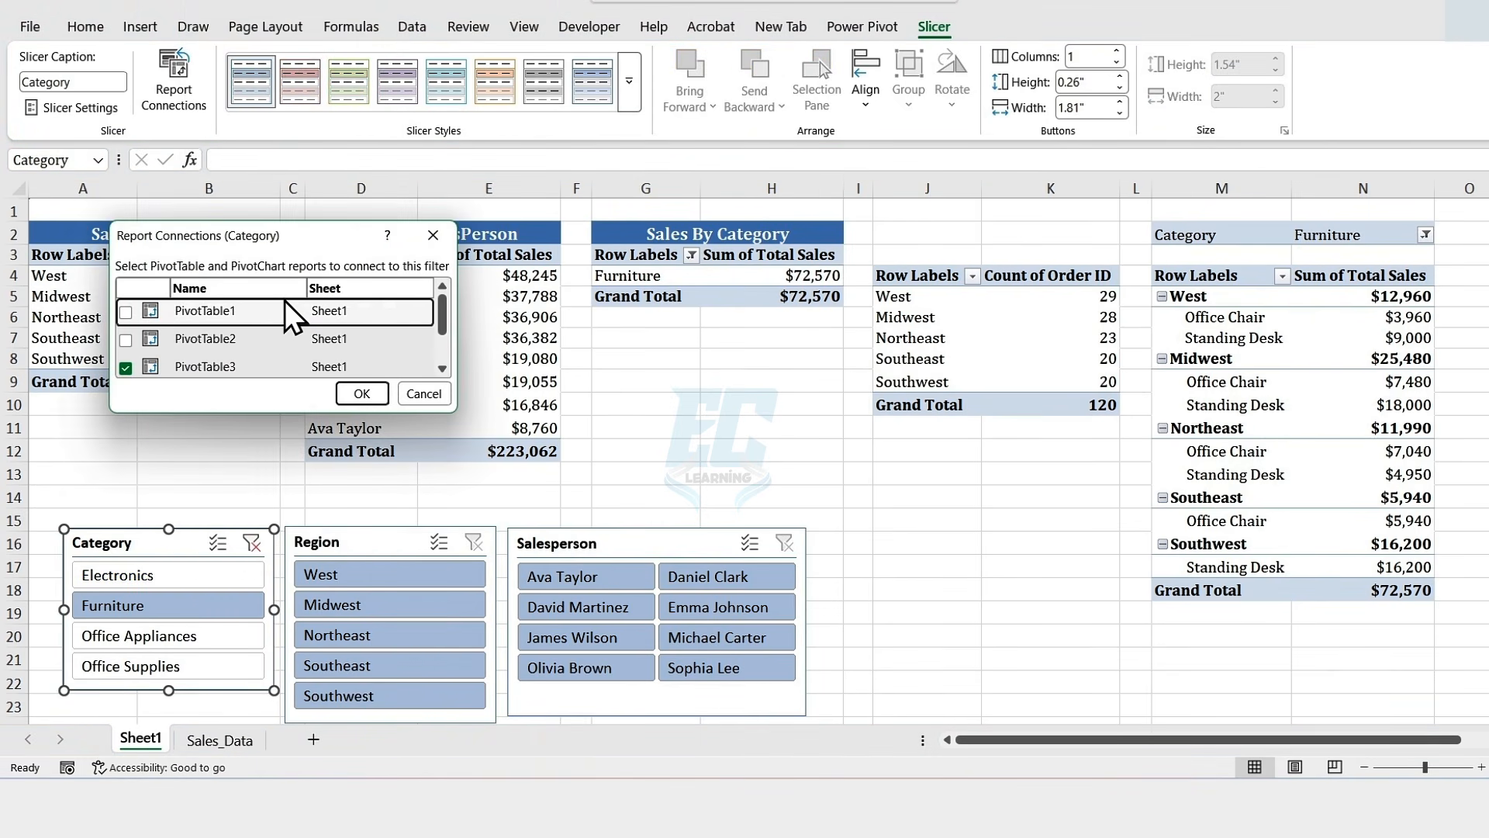
click(126, 312)
click(126, 339)
scroll(273, 325, down, 2)
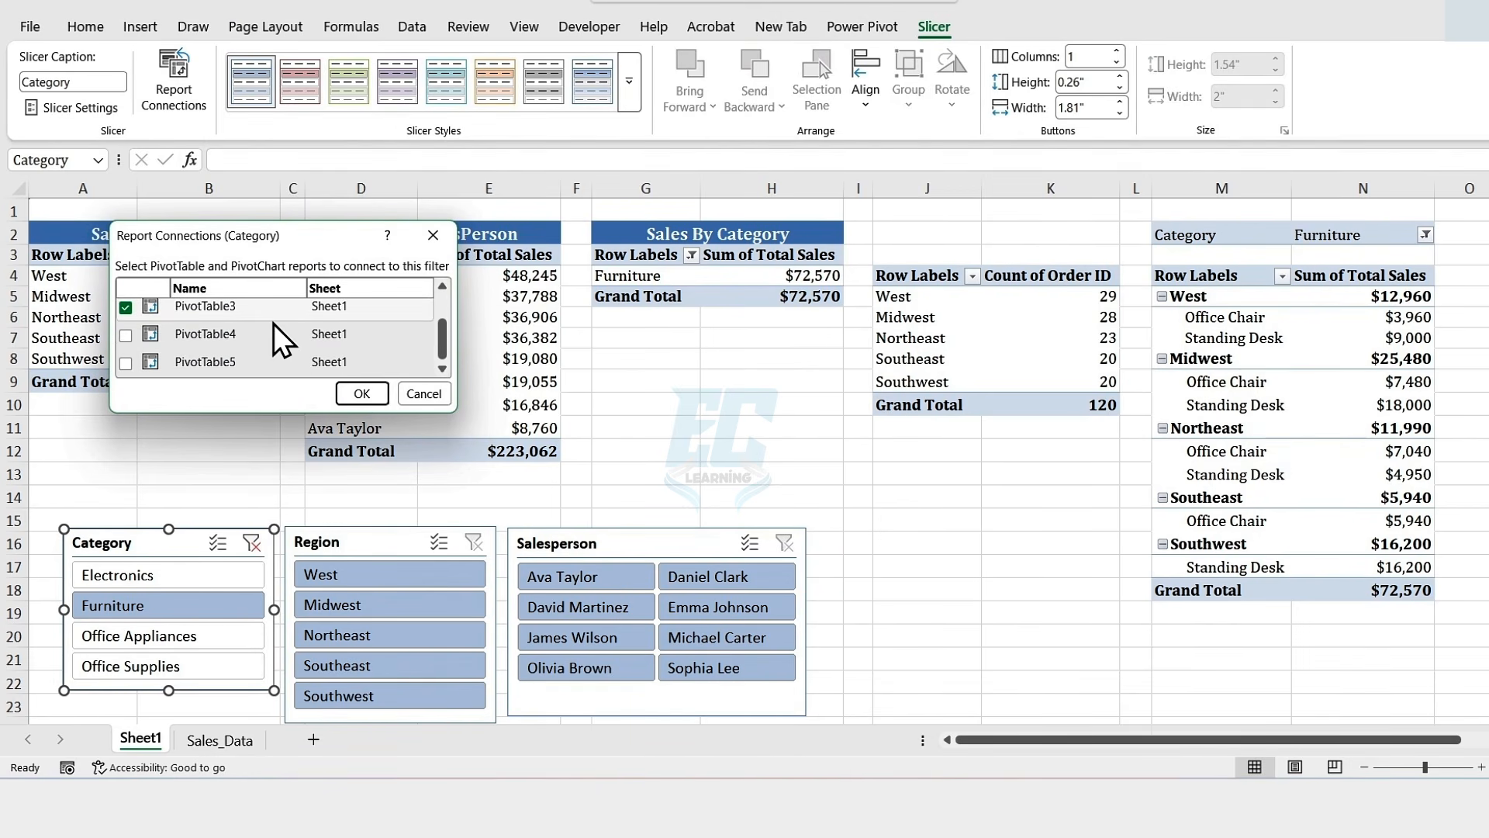
click(125, 335)
click(125, 363)
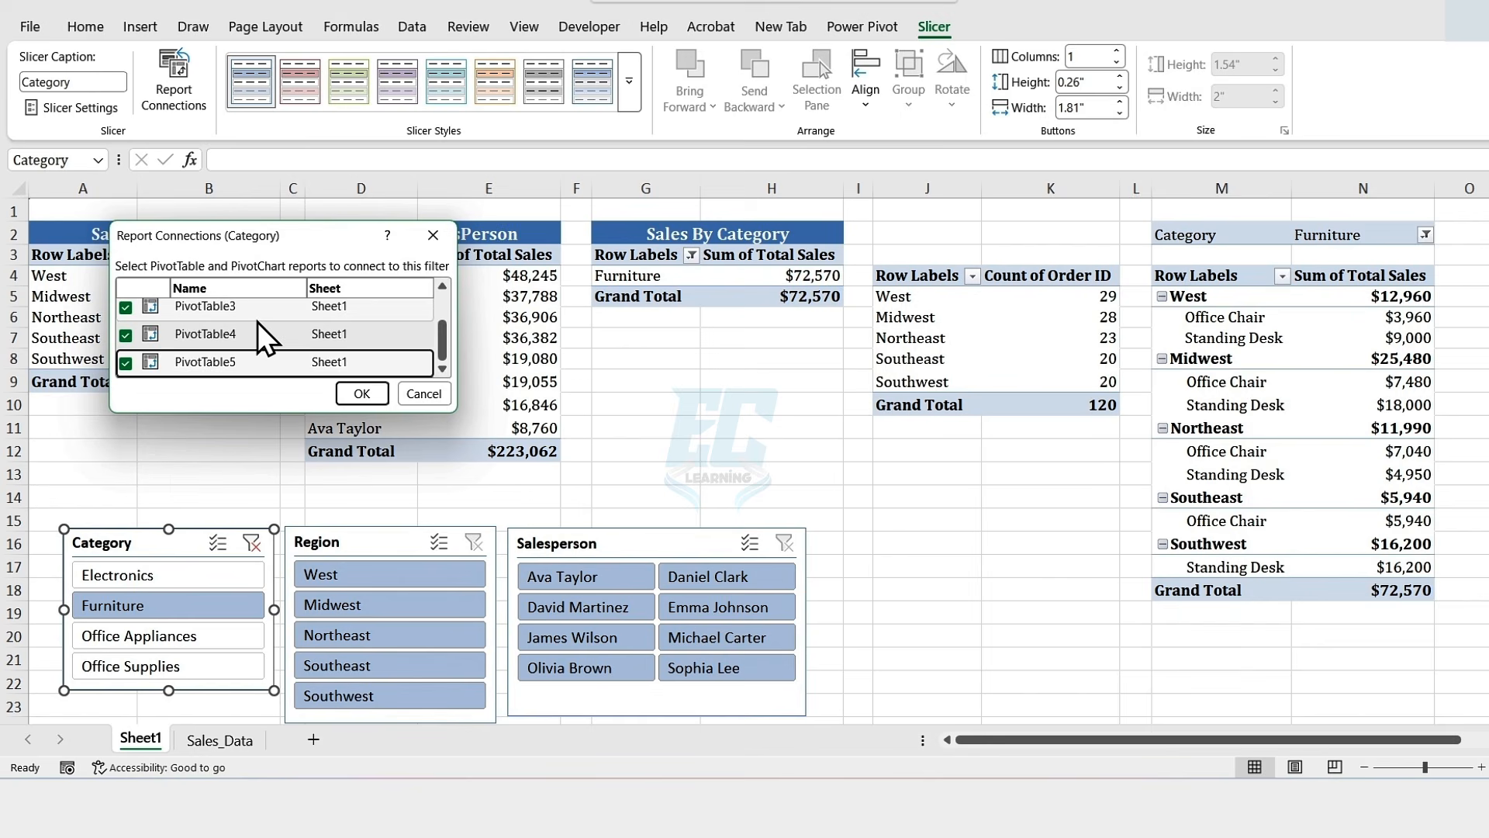
click(349, 389)
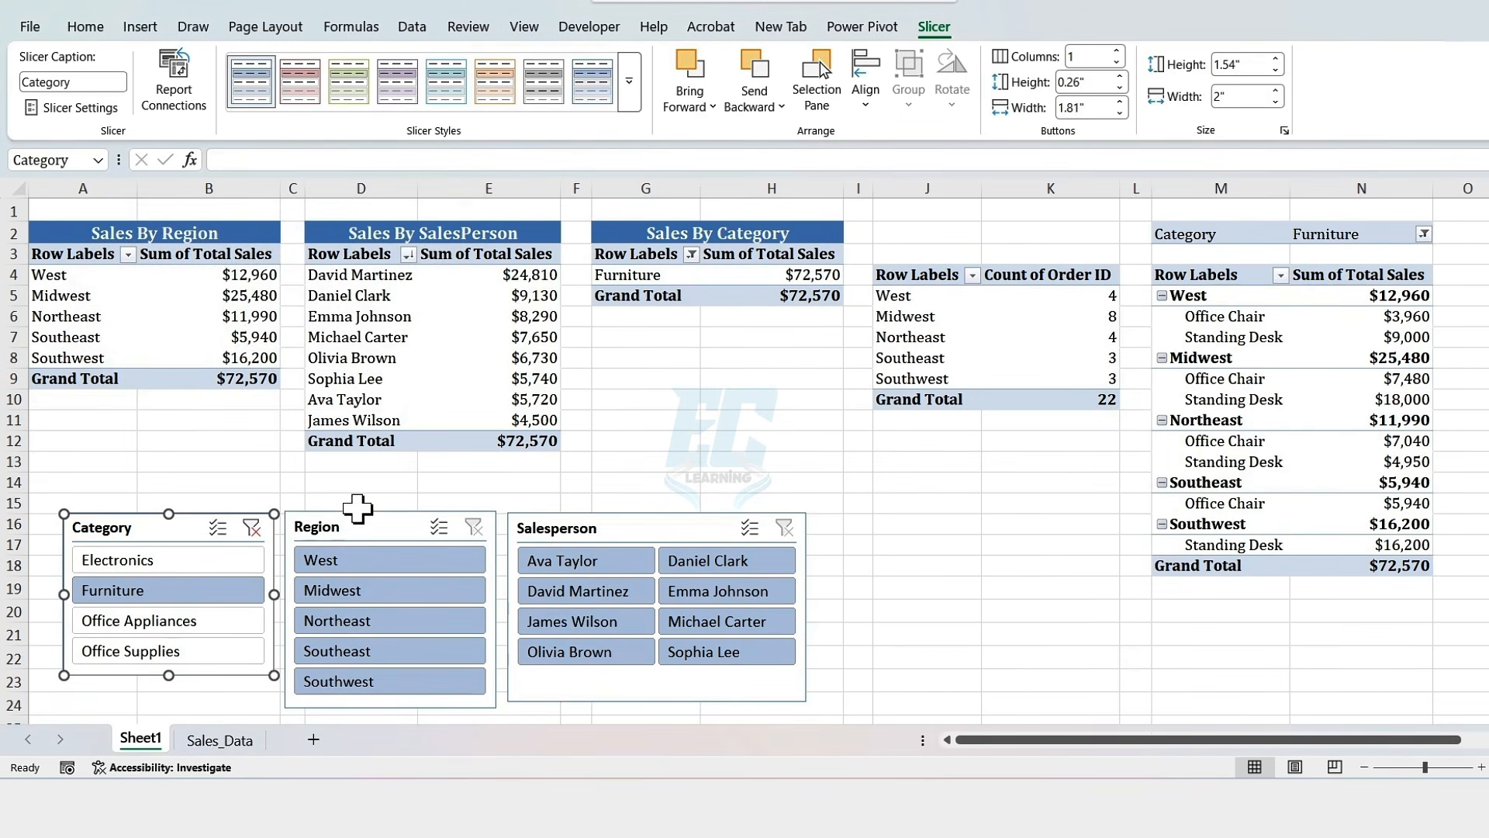
- Connect the Region slicer to all PivotTables on Sheet1, from PivotTable1 through PivotTable5
right_click(364, 534)
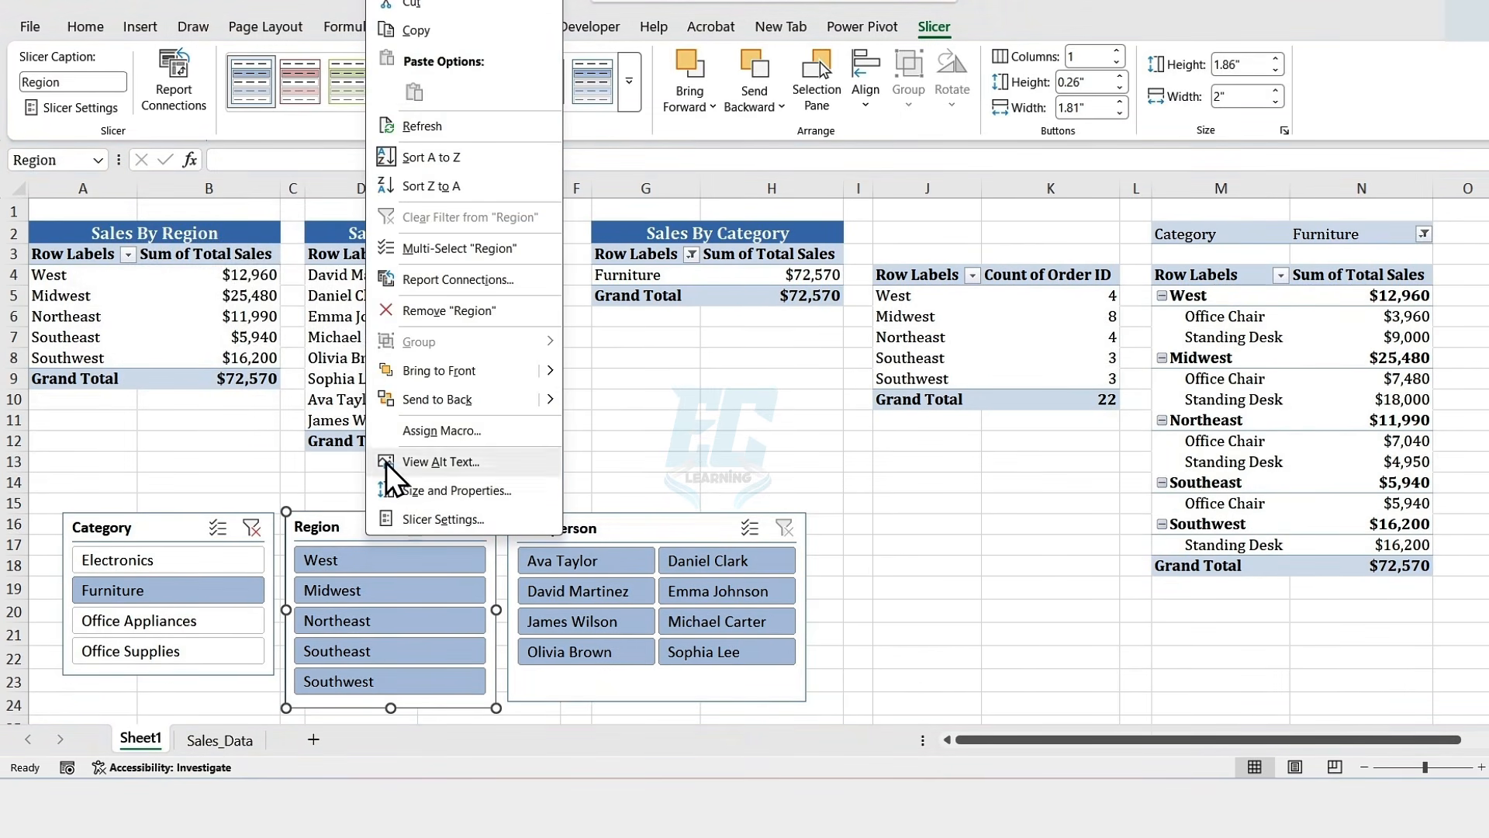
click(412, 284)
scroll(256, 311, down, 2)
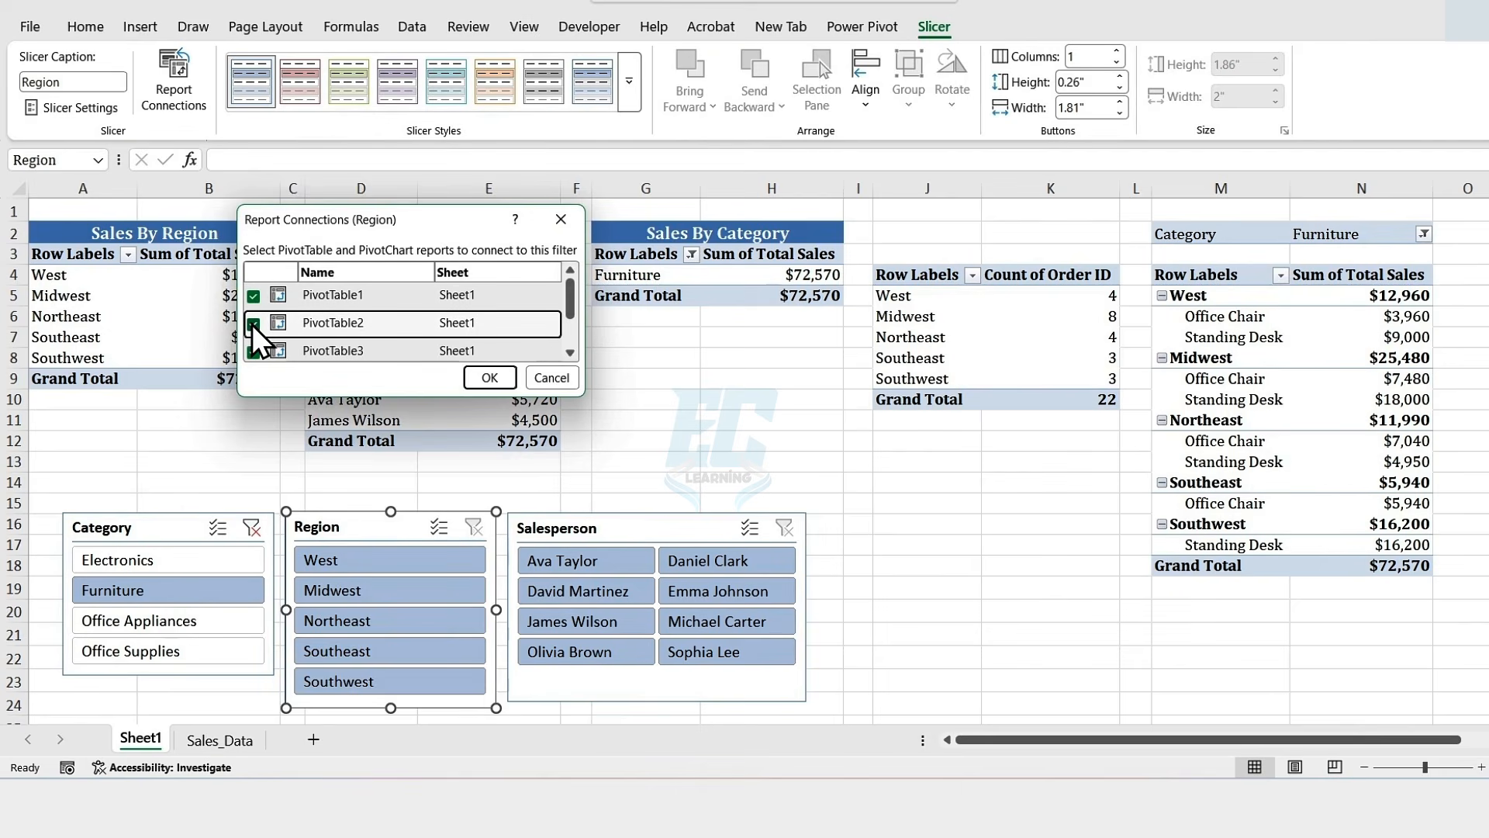
click(254, 319)
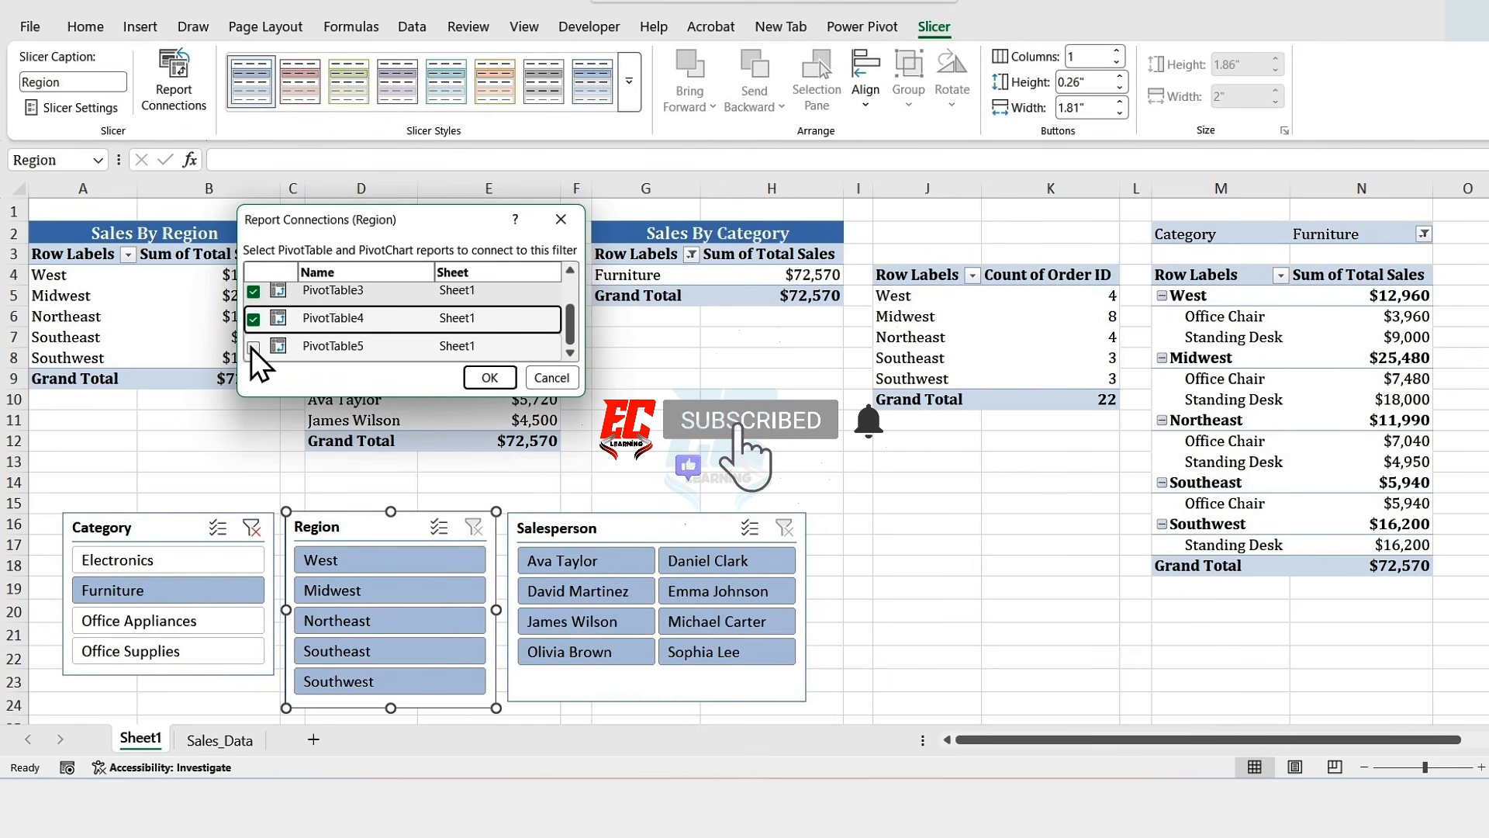
click(253, 347)
click(489, 377)
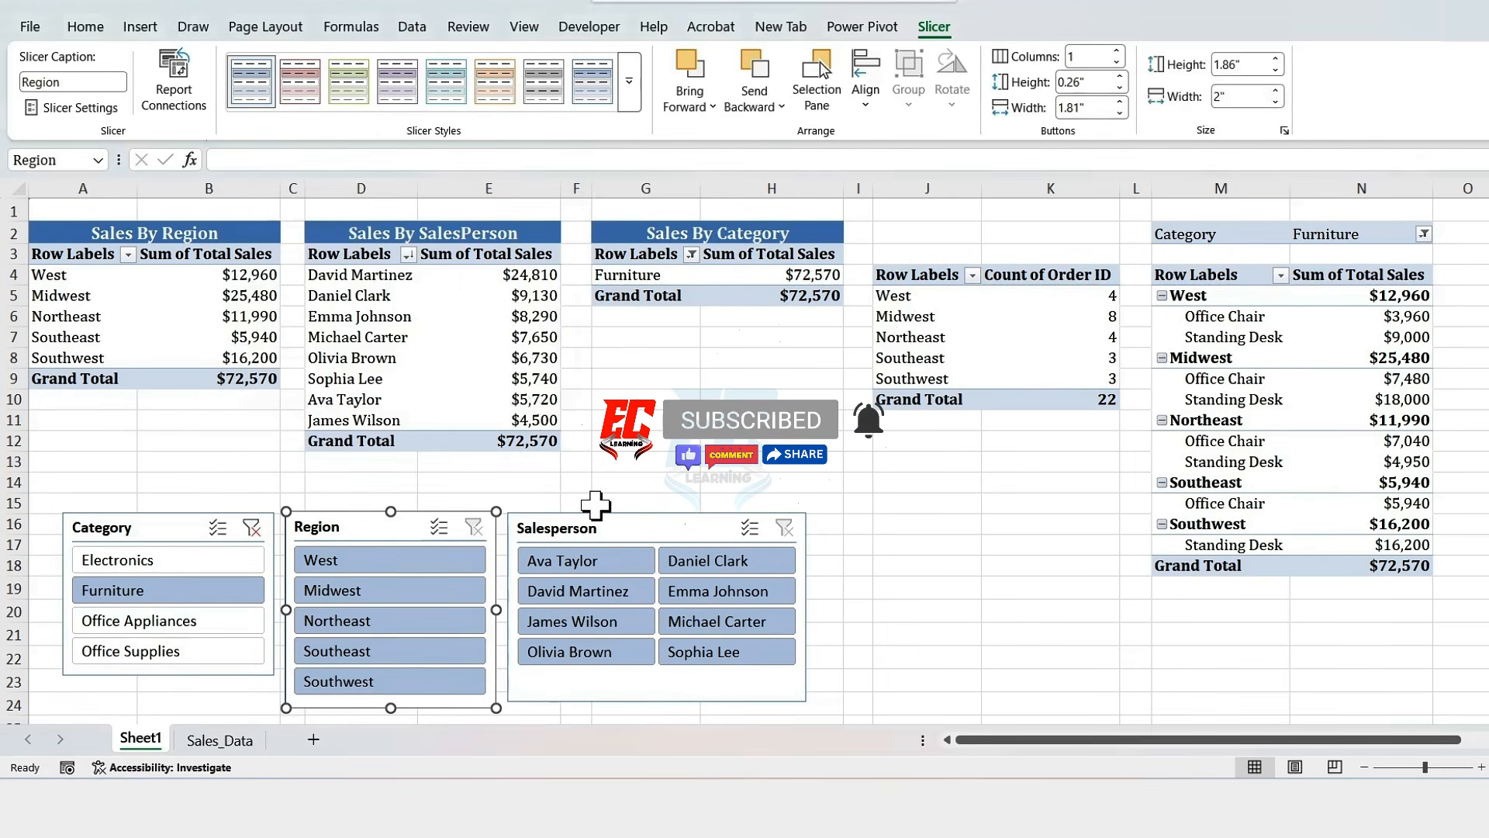
- Connect the Salesperson slicer to all five PivotTables on Sheet1, PivotTable1 through PivotTable5
right_click(676, 535)
click(730, 276)
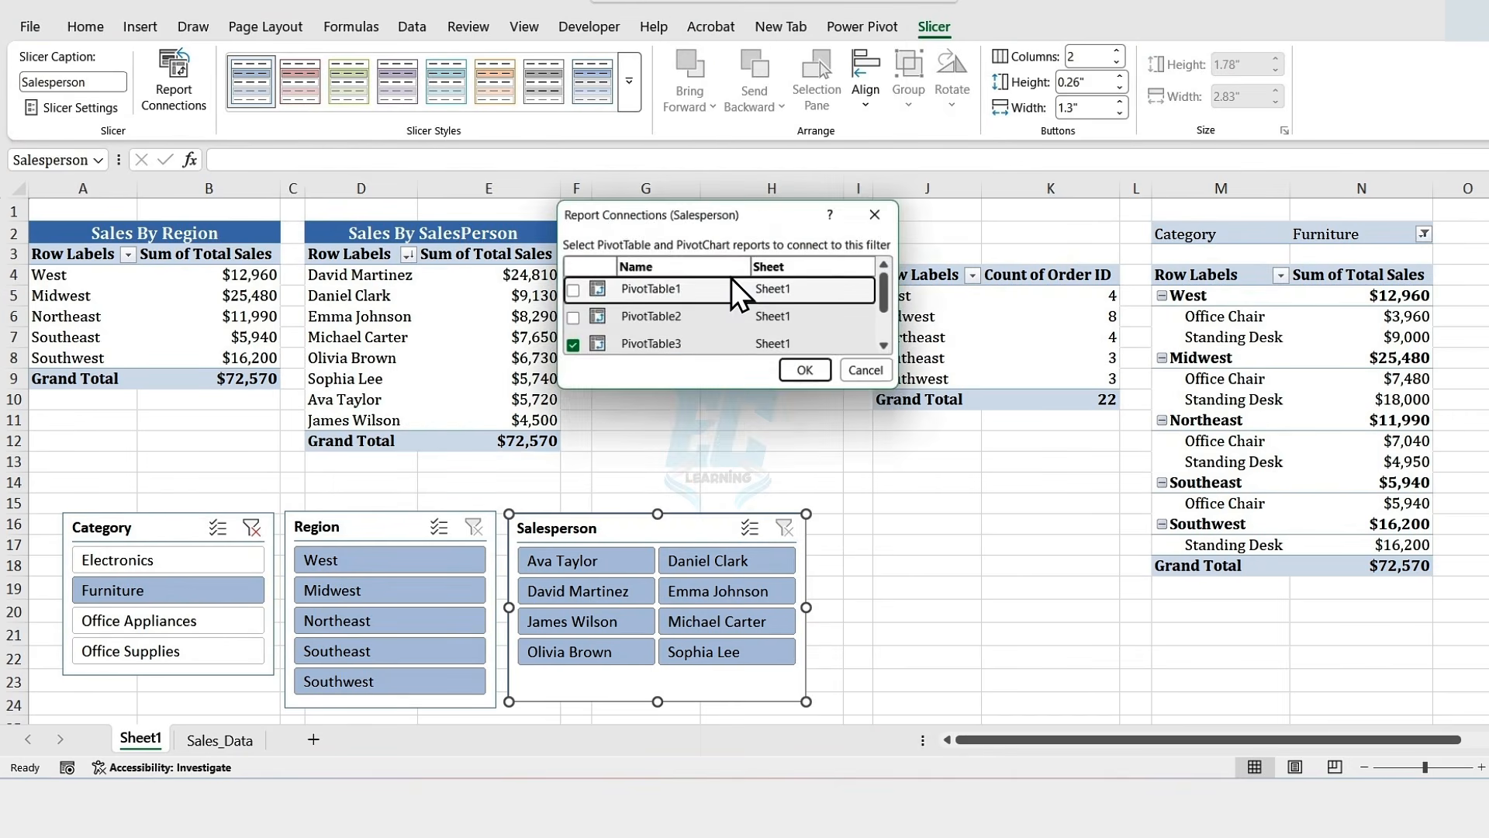
scroll(613, 316, down, 2)
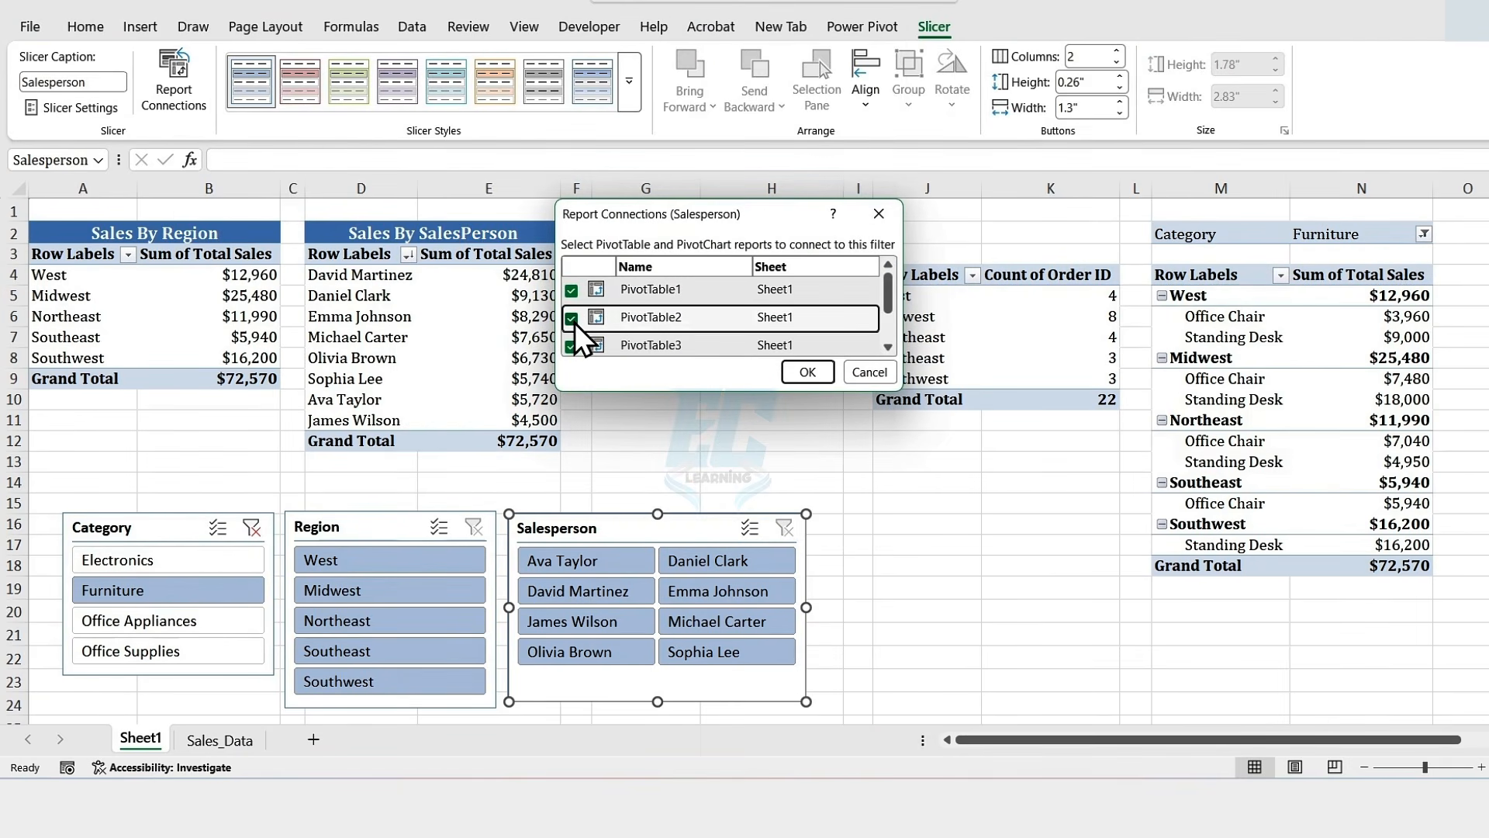
click(571, 314)
click(571, 342)
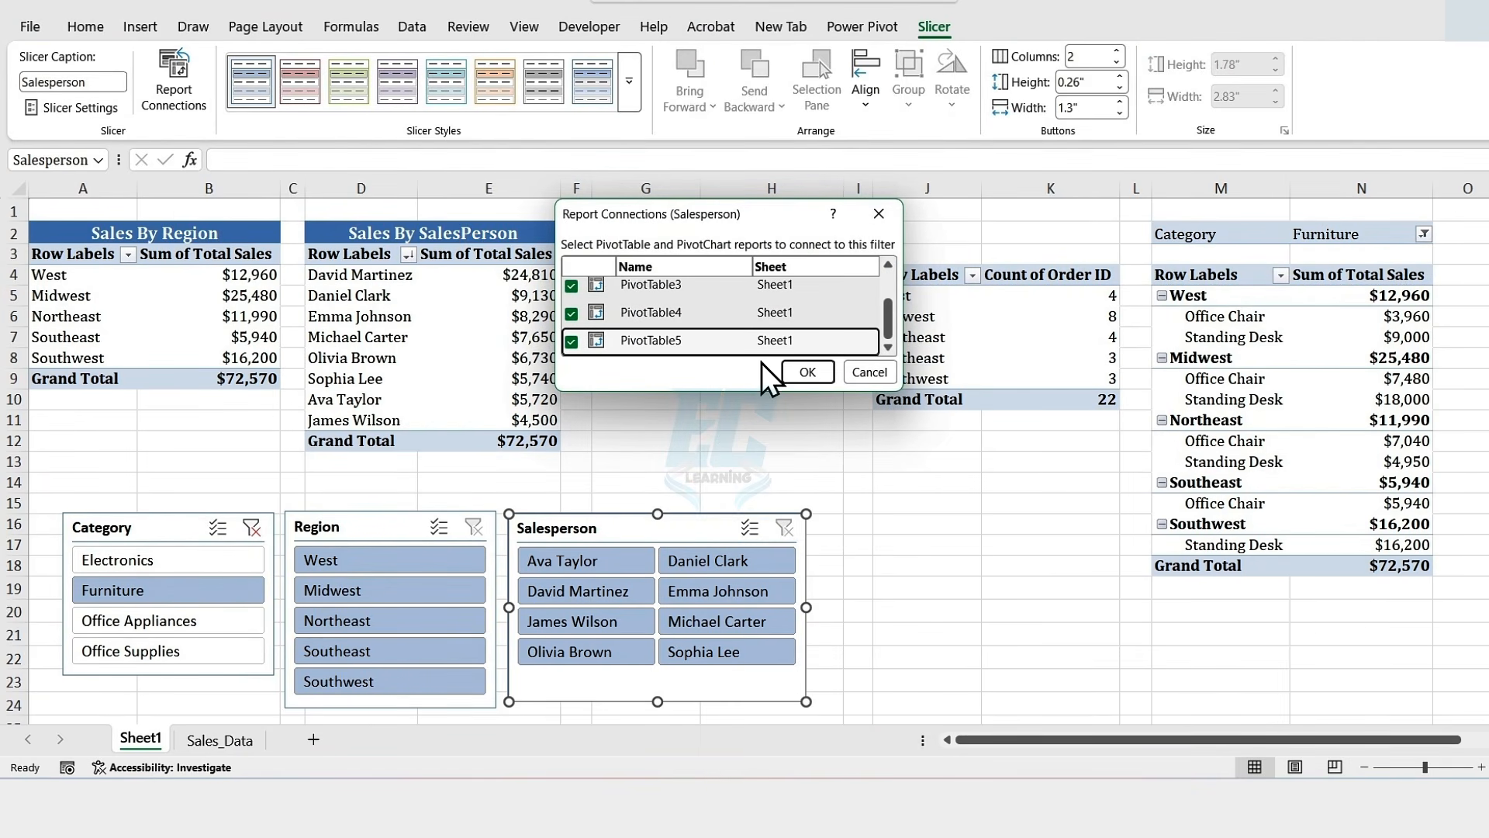
click(803, 373)
- Filter the reports by Electronics, Furniture, Office Appliances and Office Supplies in turn, and clear the Category slicer's filter
click(217, 561)
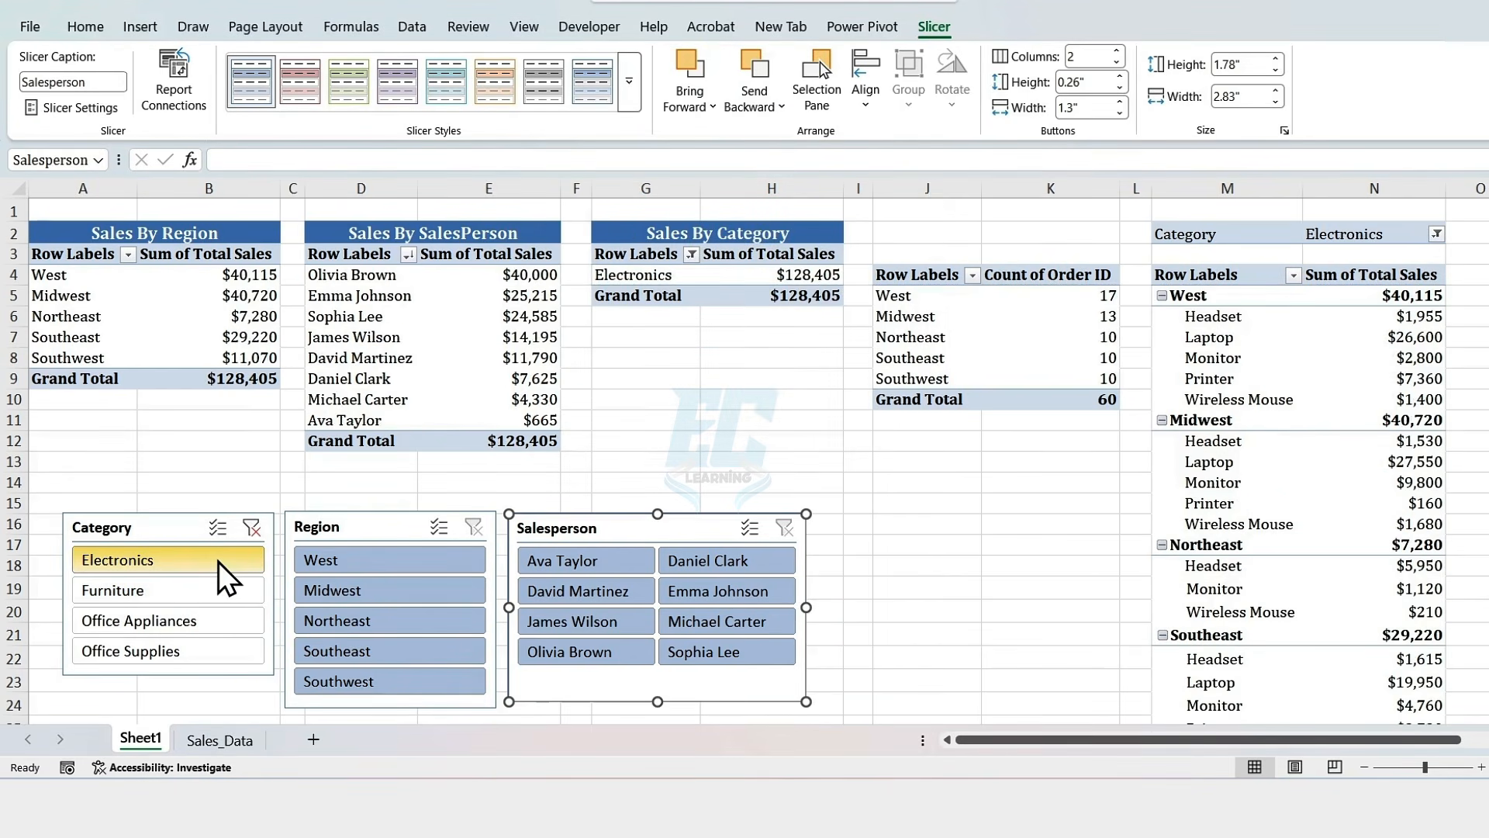
click(184, 593)
click(156, 616)
click(174, 649)
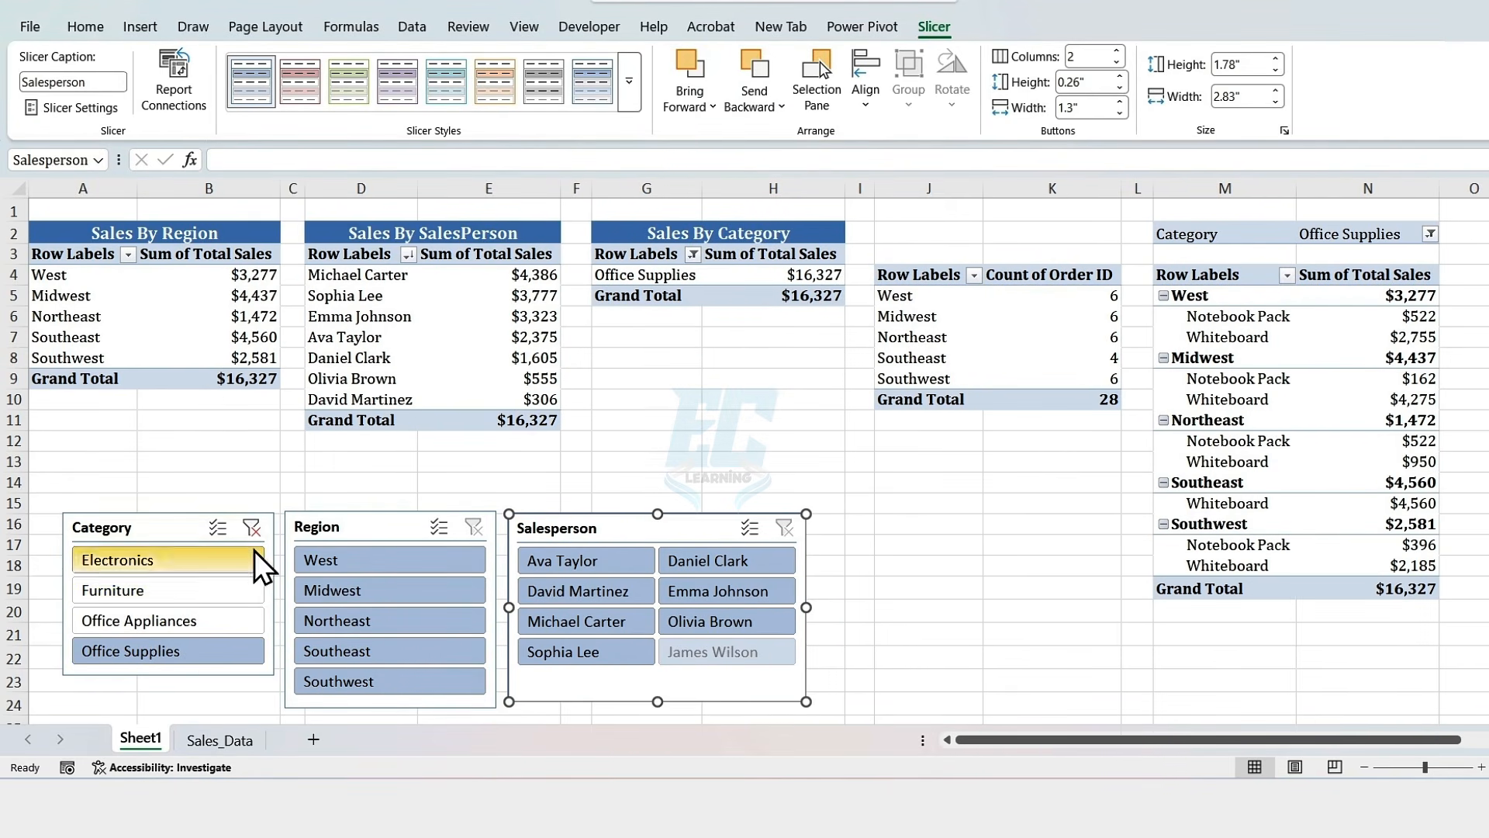
click(252, 529)
- Filter the reports by West, Midwest, Northeast, Southeast and Southwest in turn, and clear the Region slicer's filter
click(341, 559)
click(355, 594)
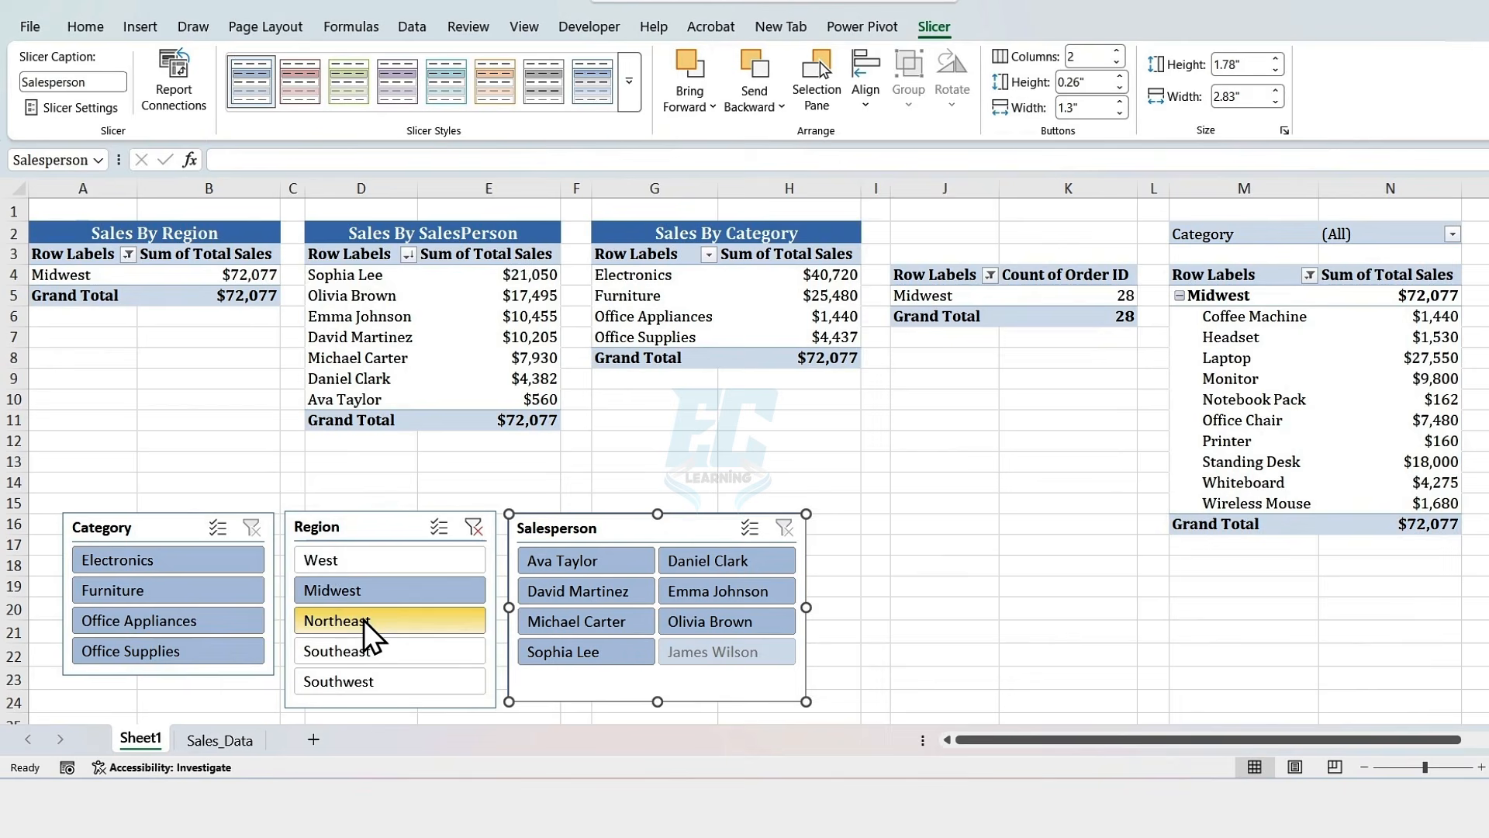
click(365, 620)
click(370, 648)
click(378, 682)
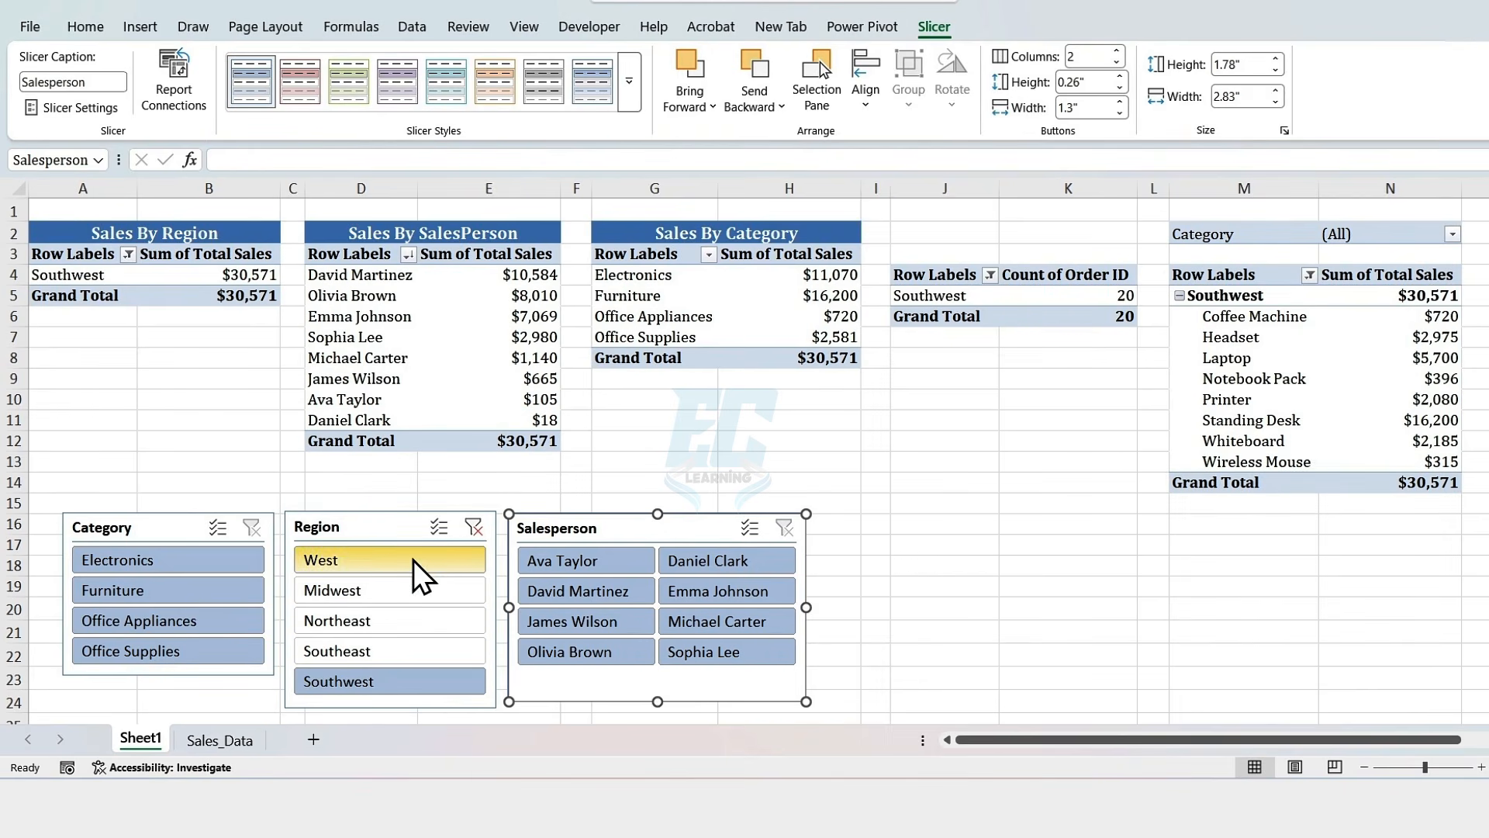
click(473, 528)
- Filter the reports by each of the eight salespeople in turn, and clear the Salesperson slicer's filter
click(540, 562)
click(588, 594)
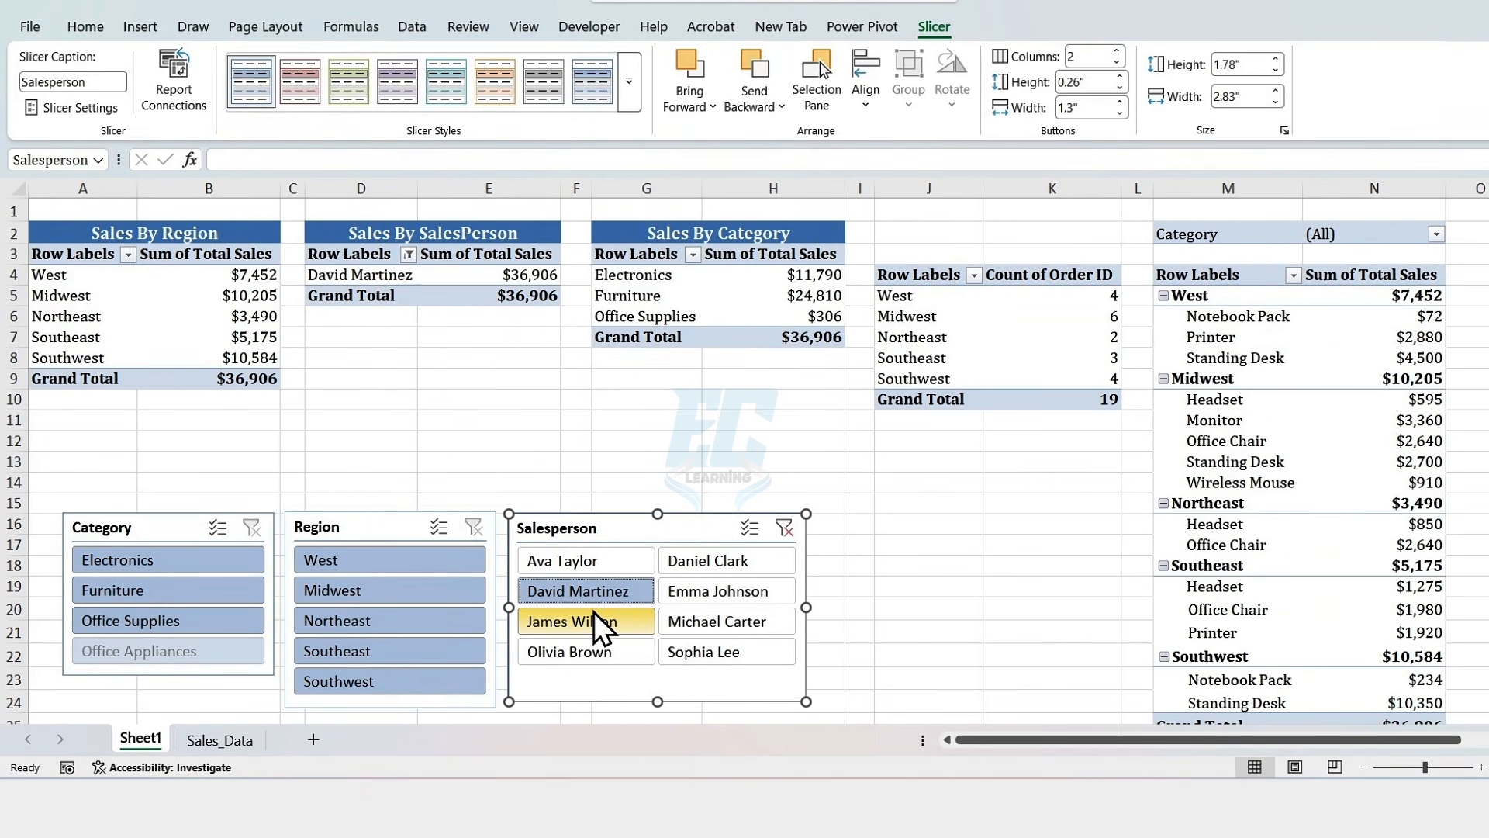
click(594, 620)
click(603, 655)
click(713, 563)
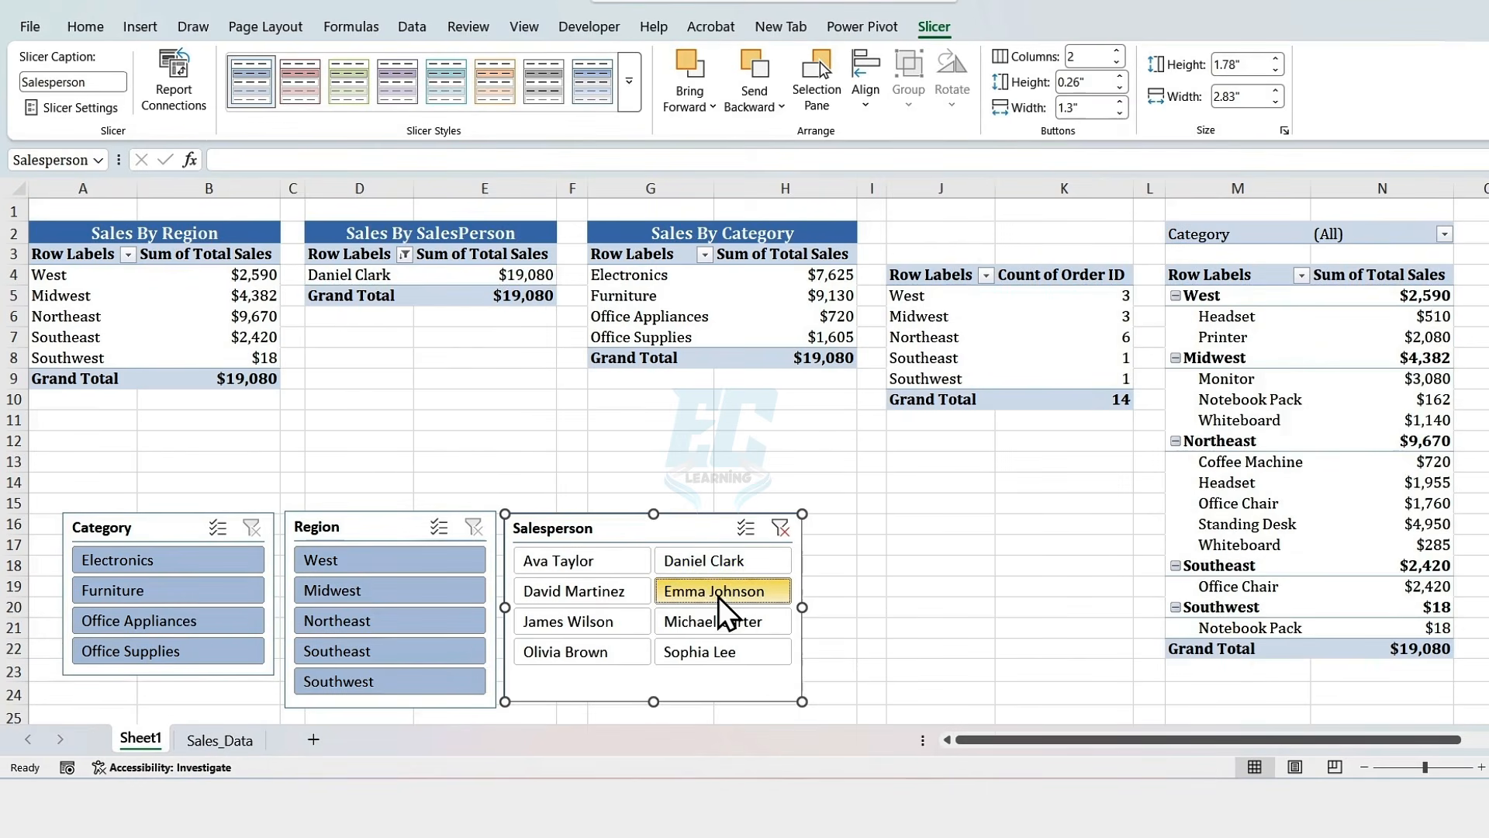
click(719, 593)
click(722, 627)
click(727, 650)
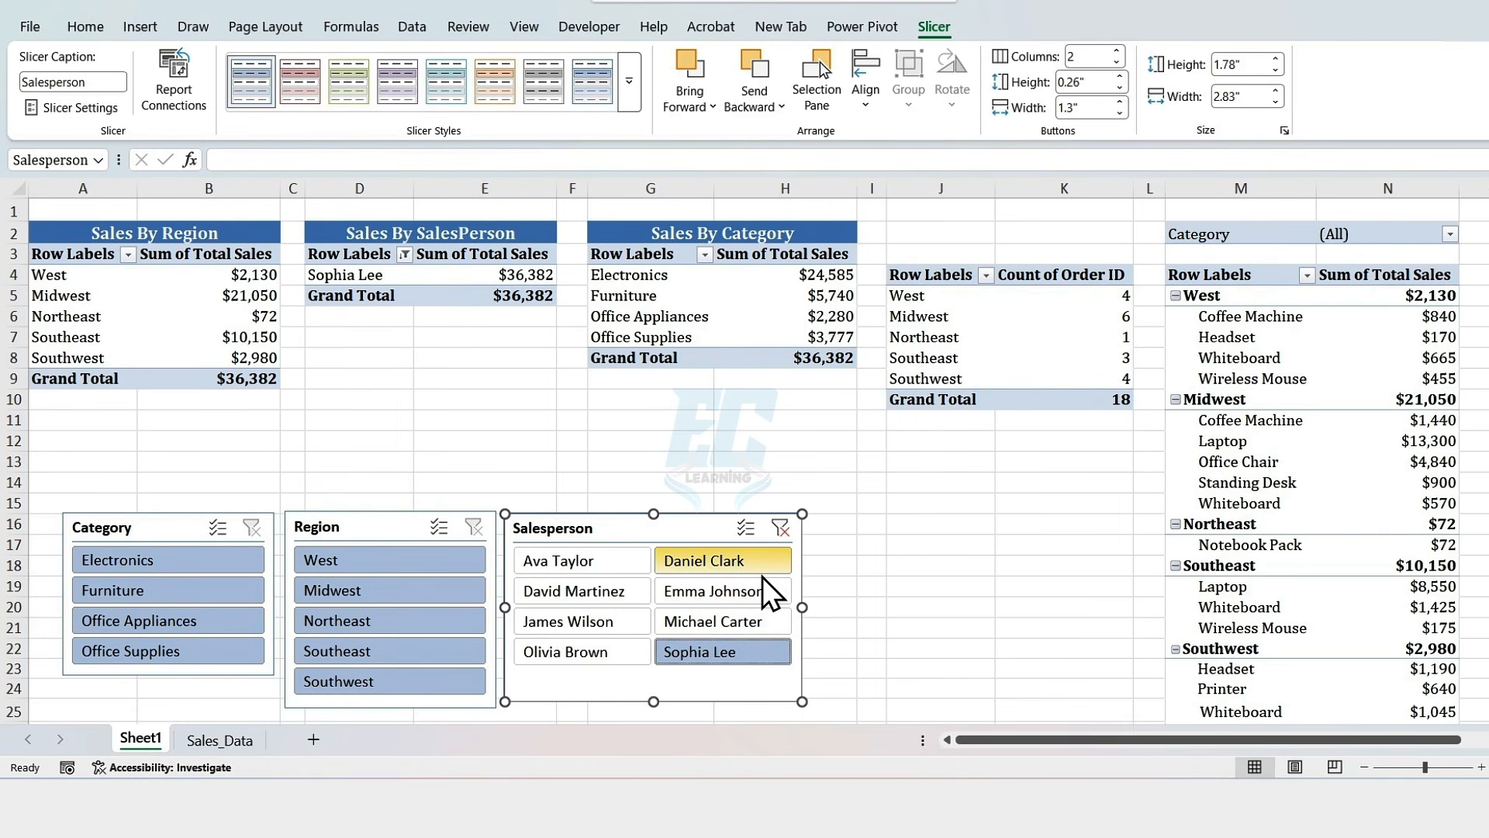
click(783, 529)
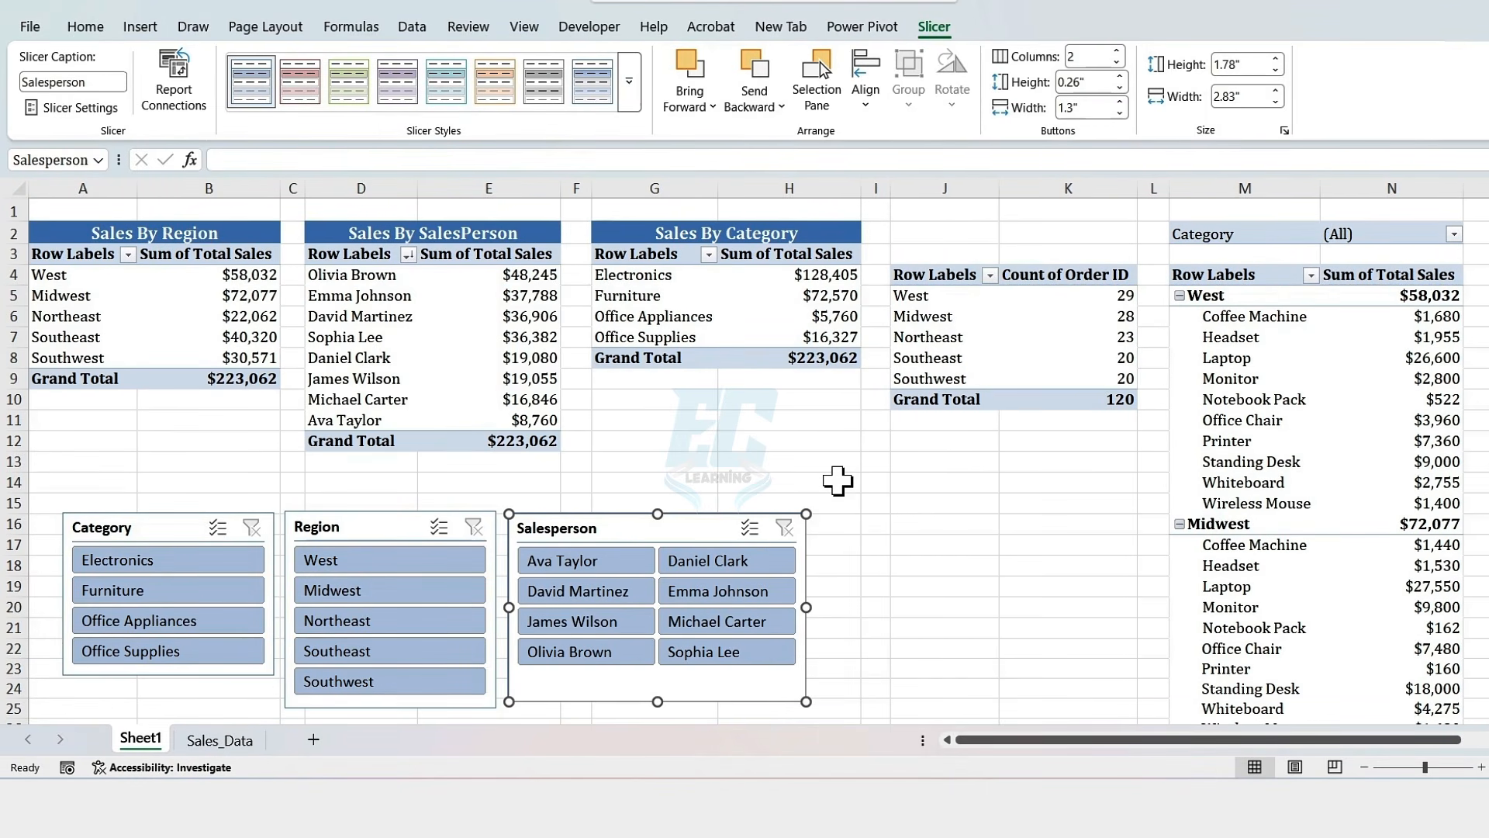